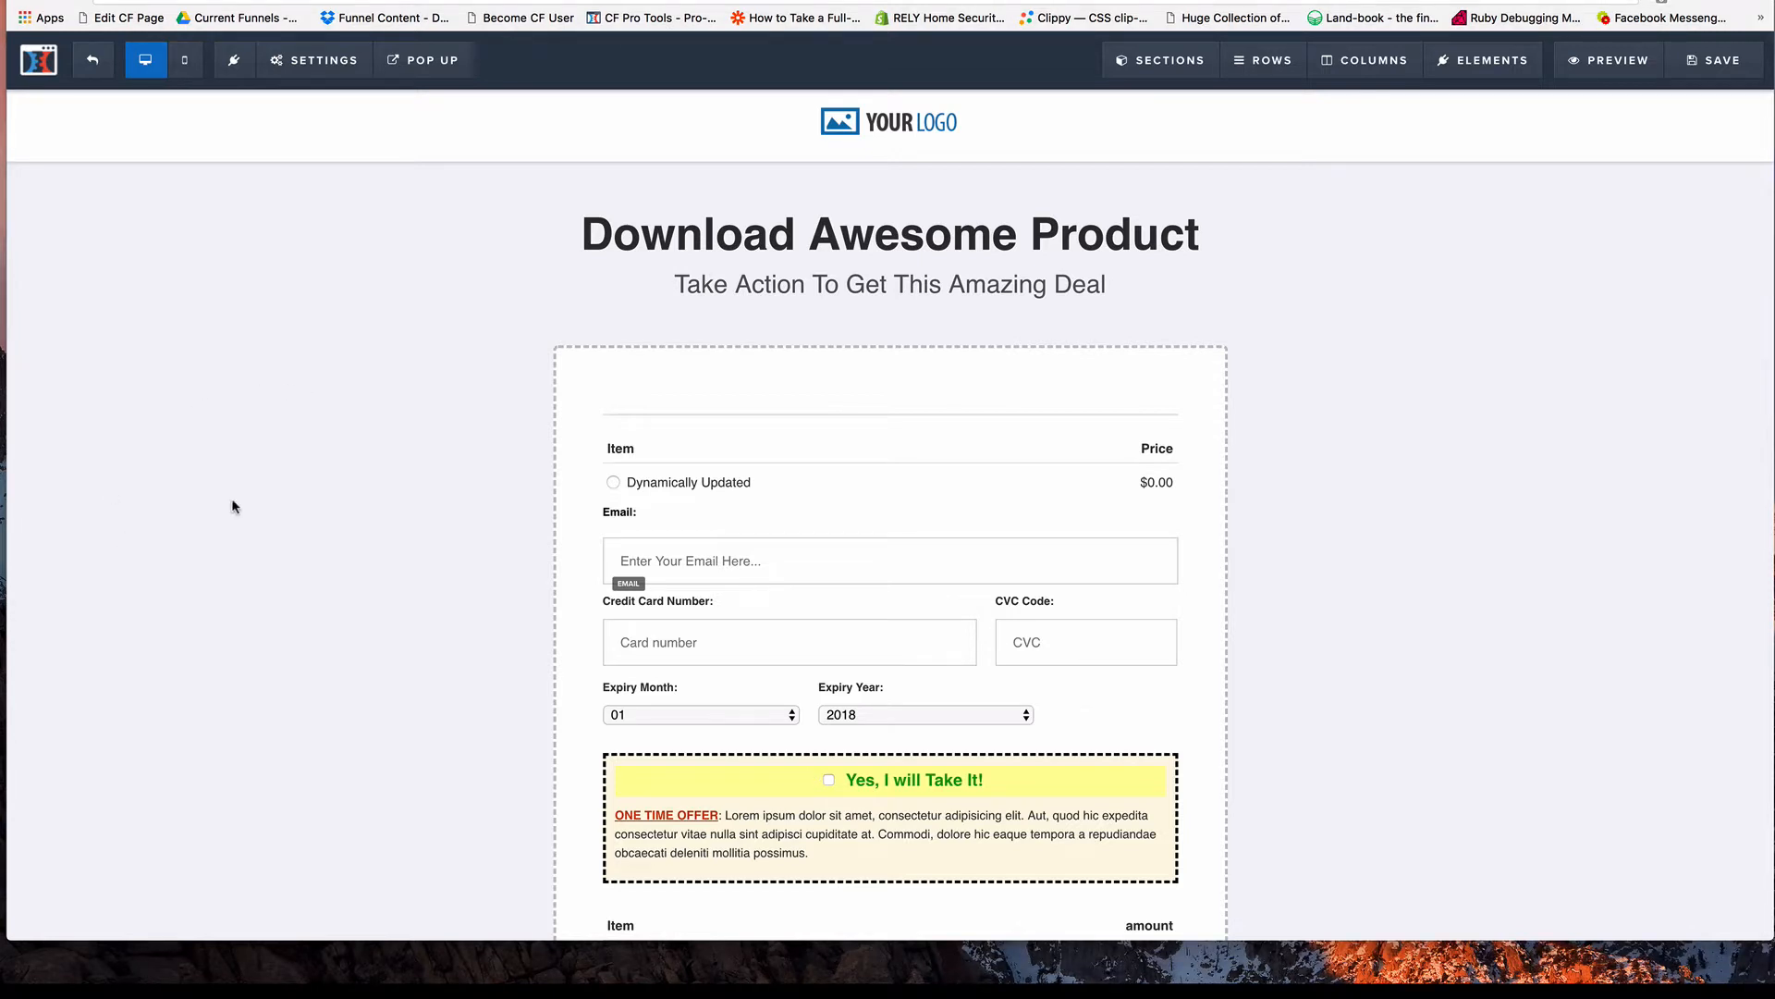
# Open the page's footer tracking code and delete the old CF Pro Tools cf-fb-fire script block at its end.
pyautogui.scroll(-10, 329, 462)
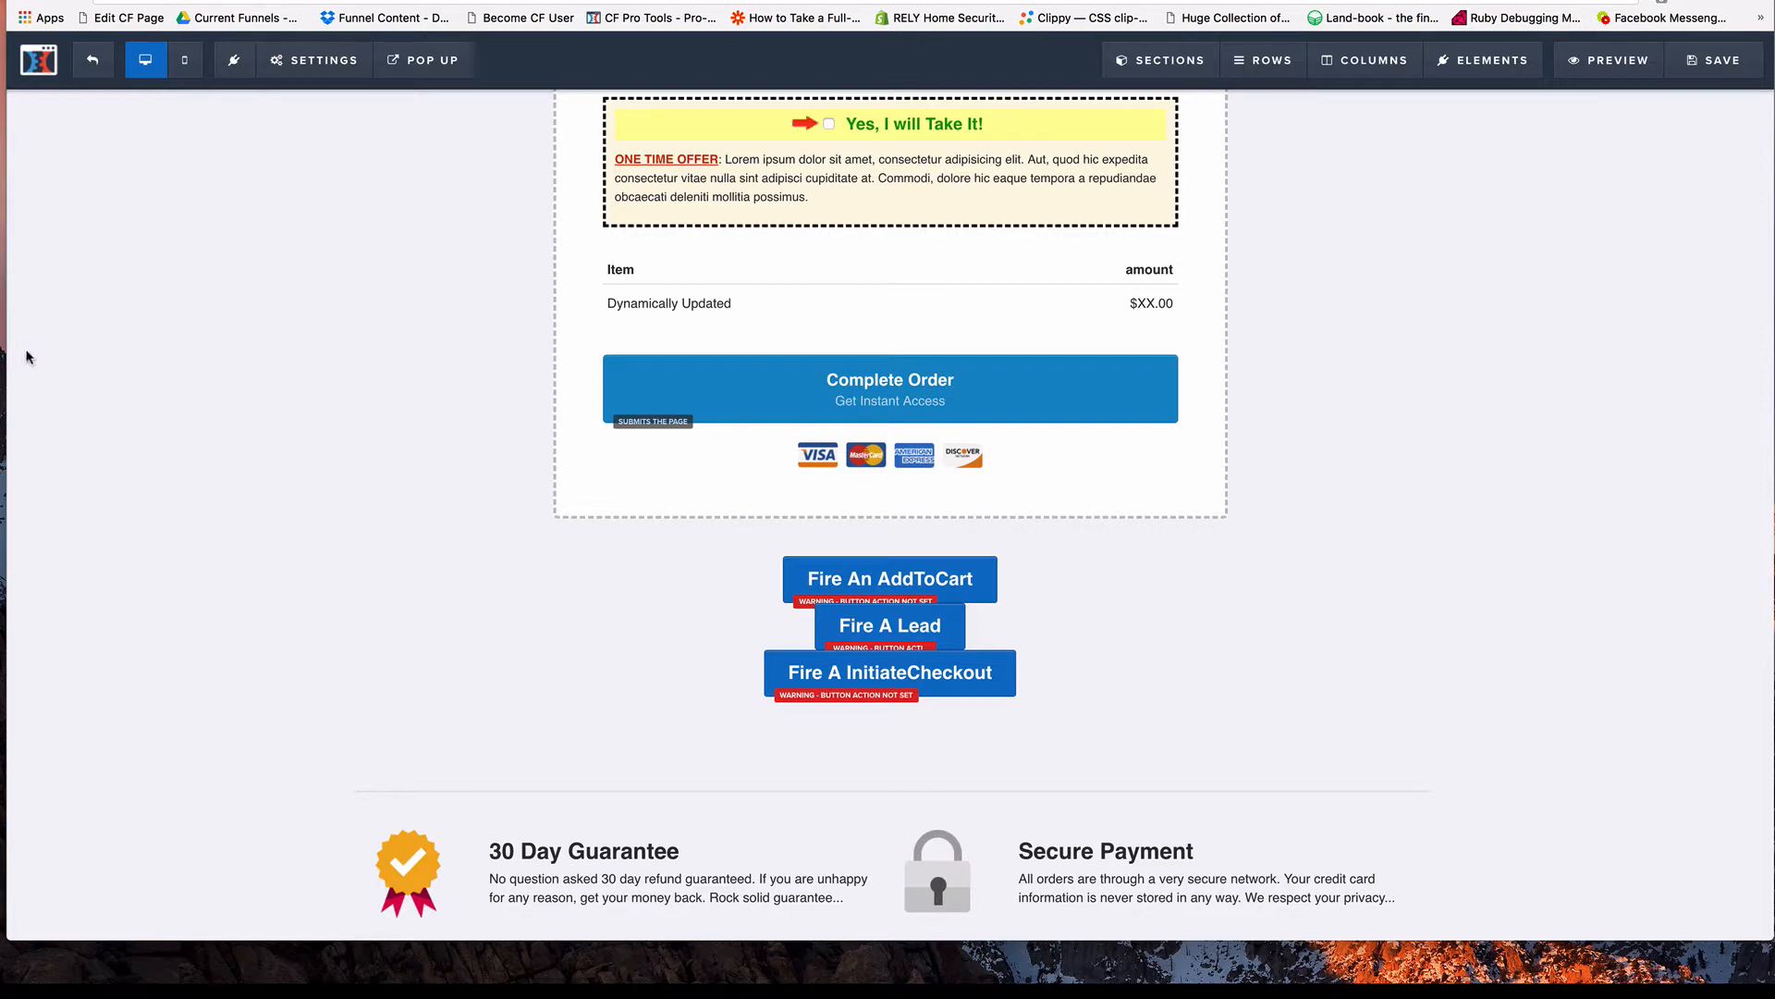
pyautogui.click(322, 61)
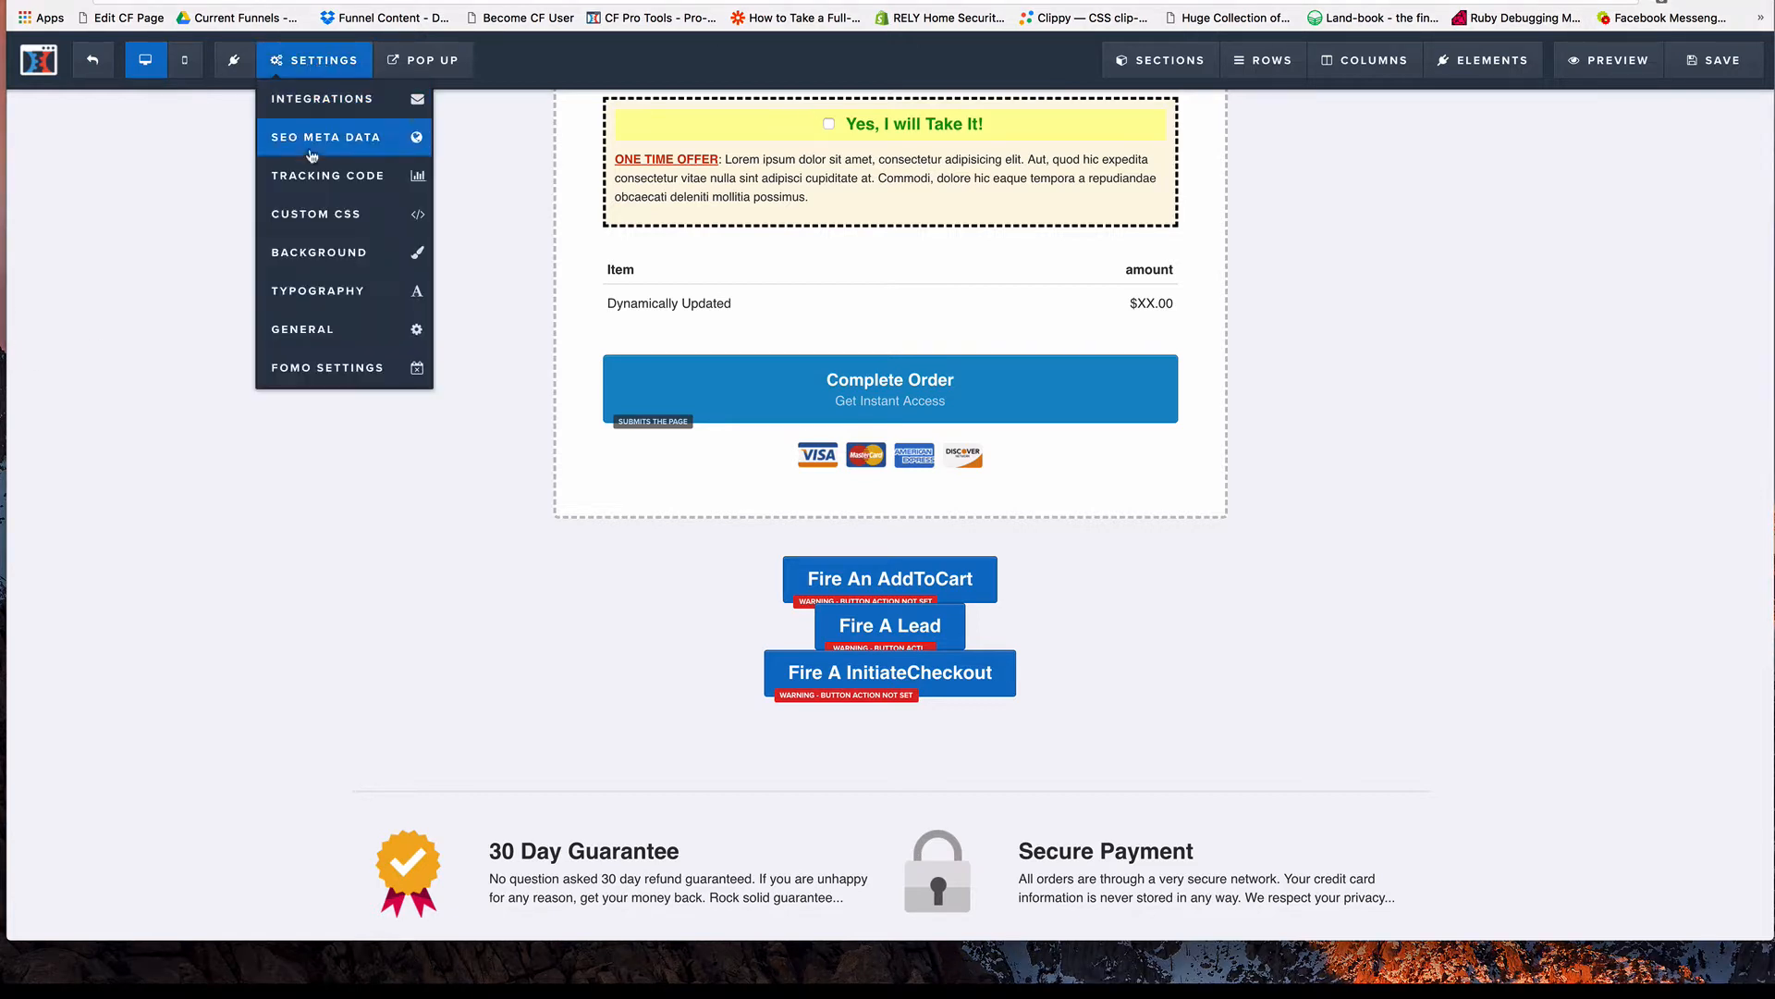
pyautogui.click(328, 180)
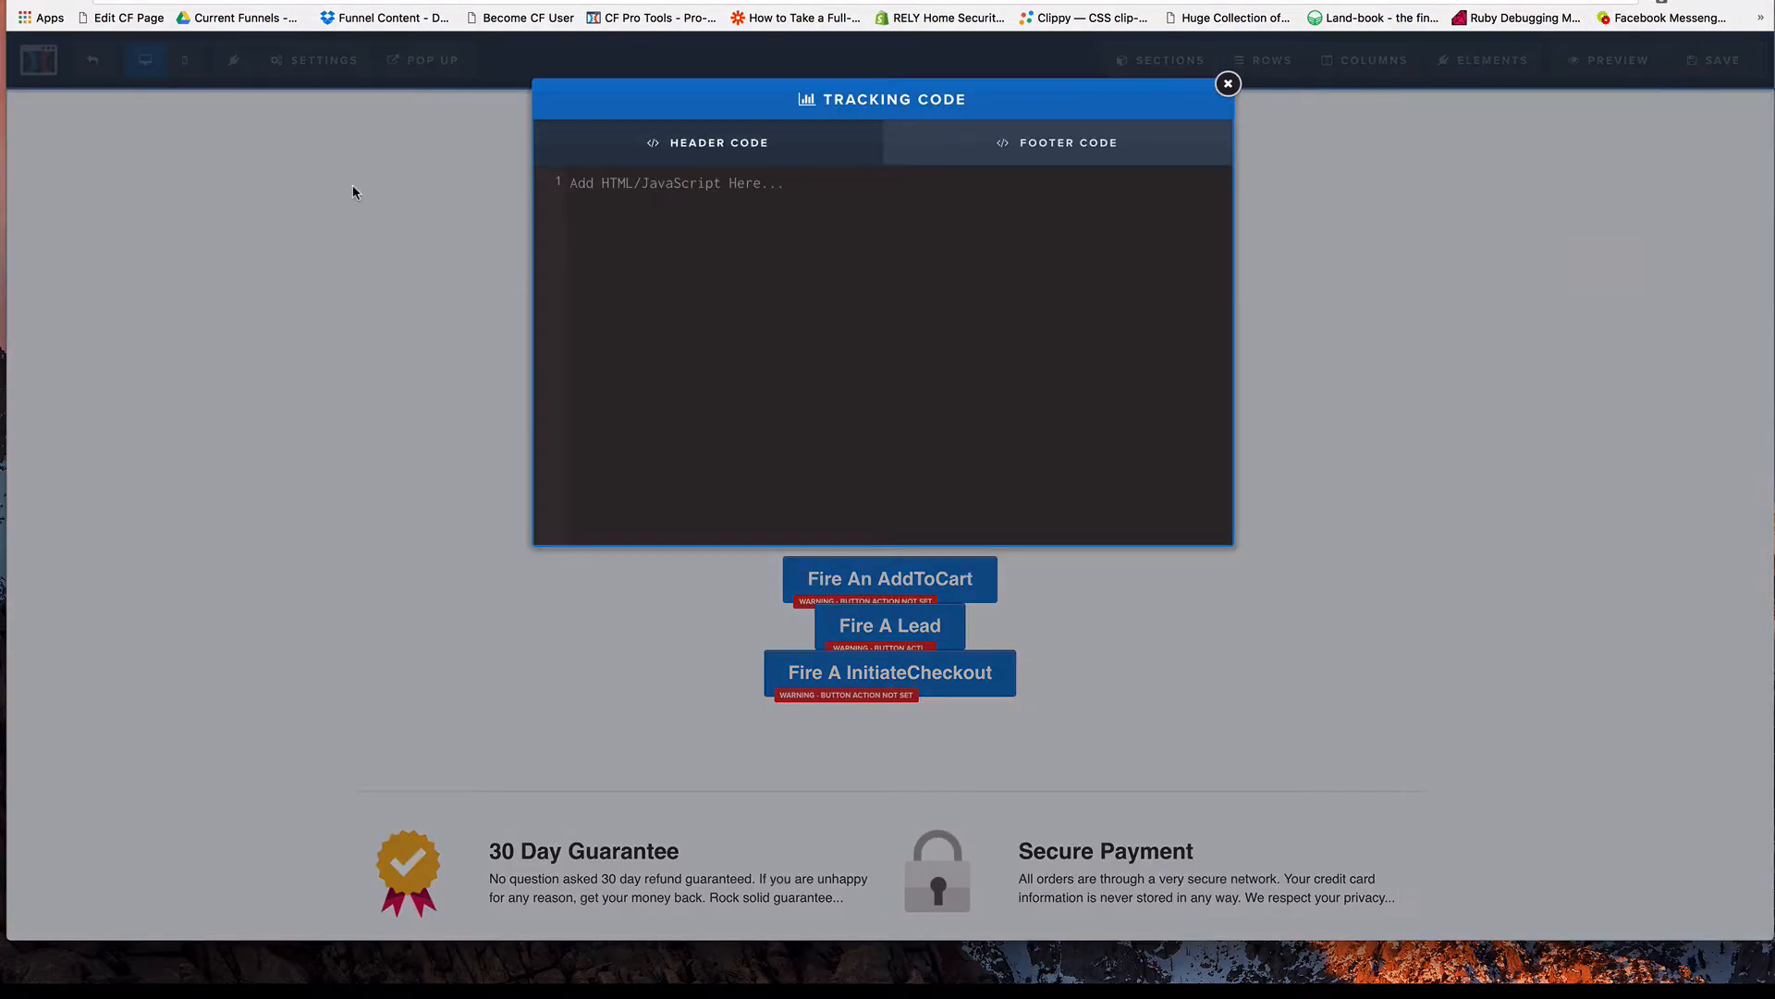
pyautogui.click(1028, 153)
pyautogui.scroll(-20, 984, 288)
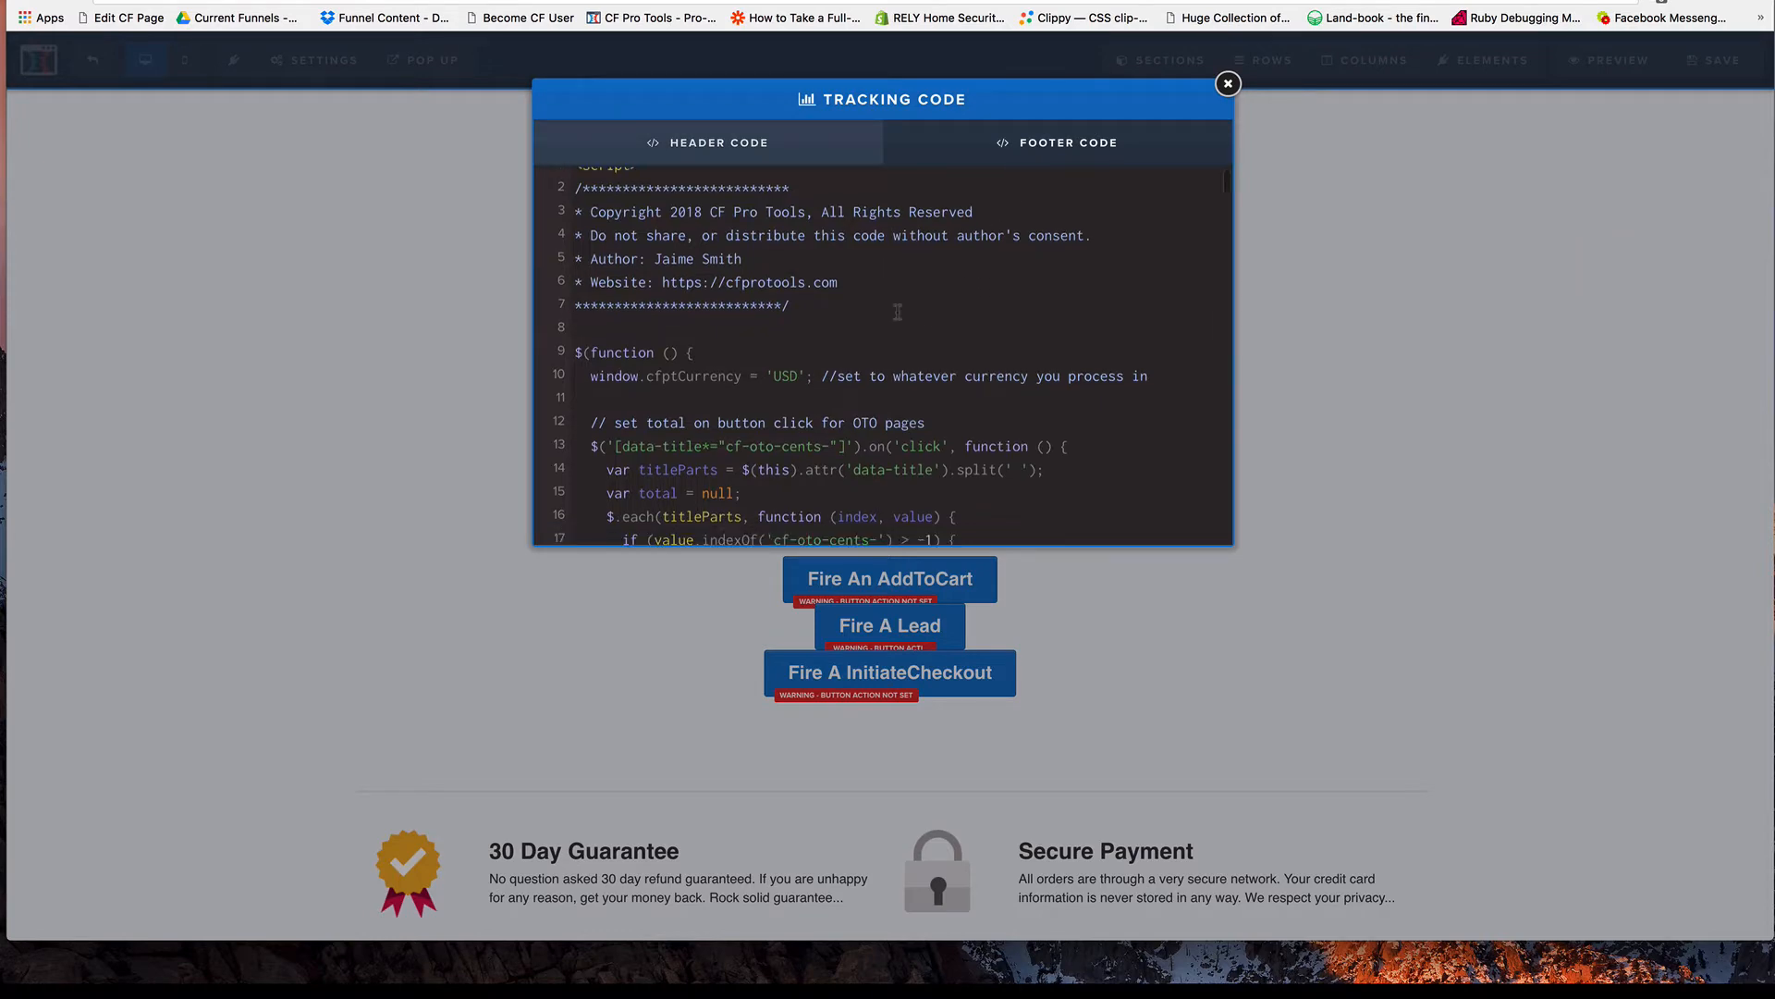
pyautogui.scroll(-20, 997, 294)
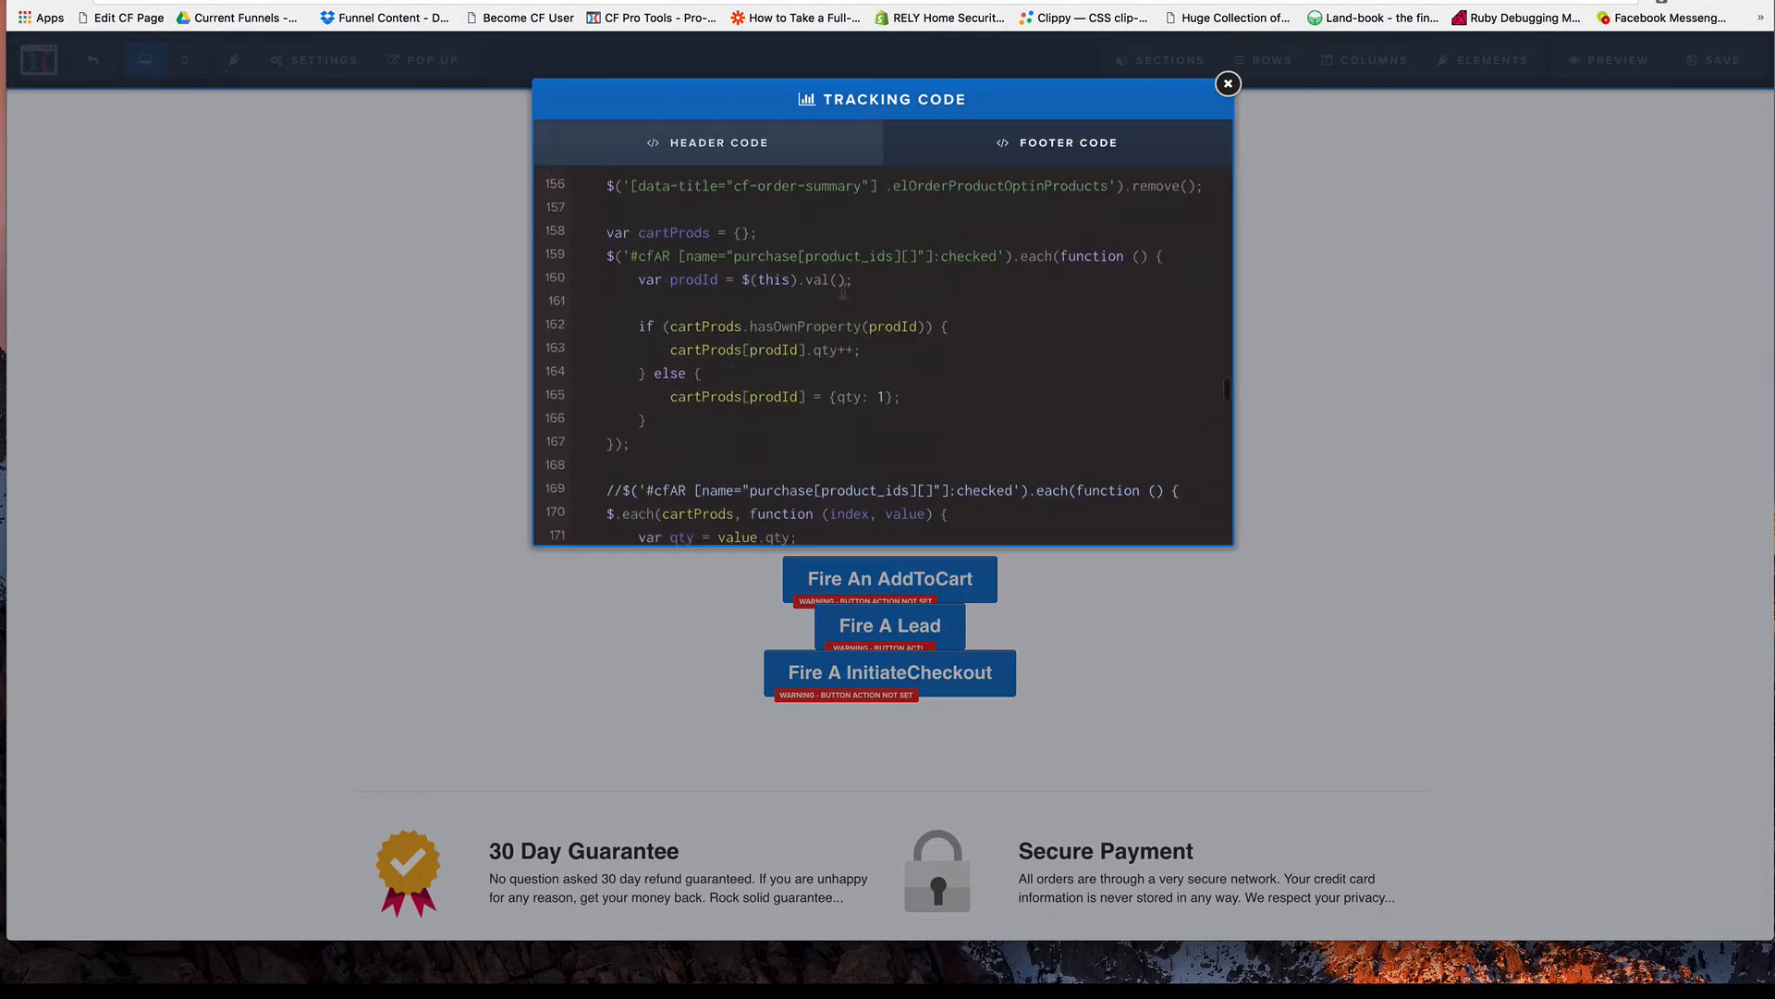
pyautogui.scroll(-15, 887, 285)
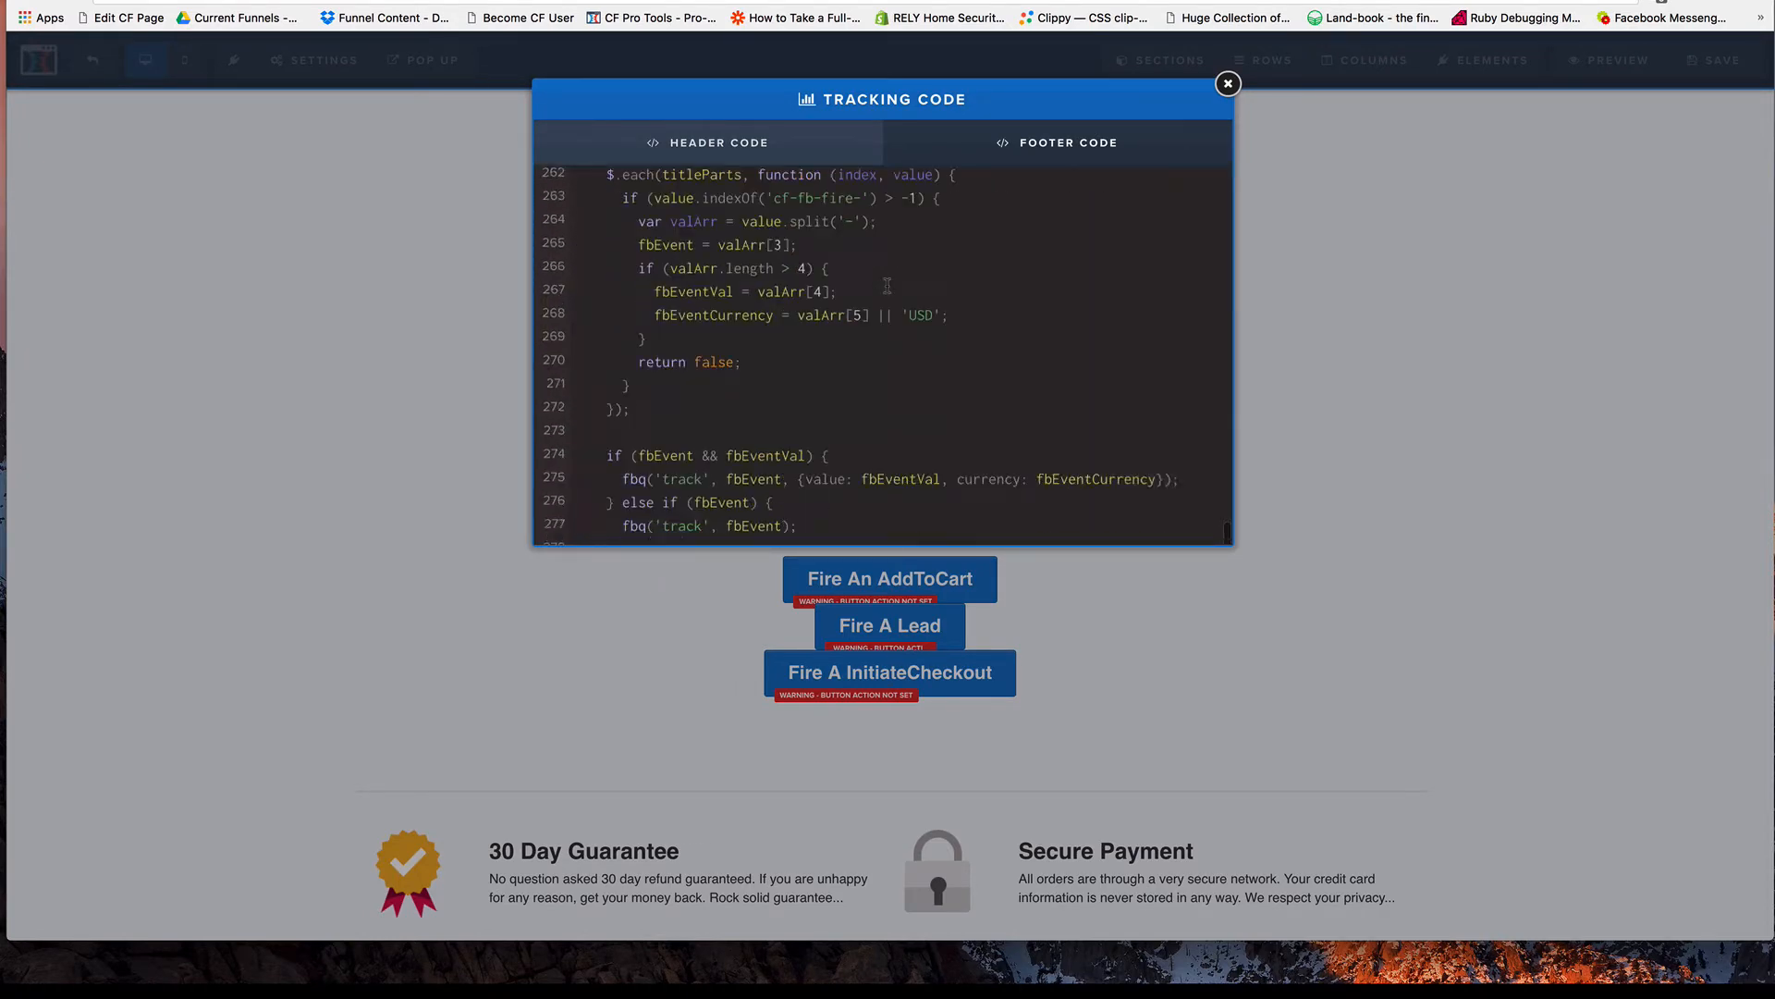
pyautogui.scroll(8, 678, 303)
pyautogui.scroll(5, 678, 303)
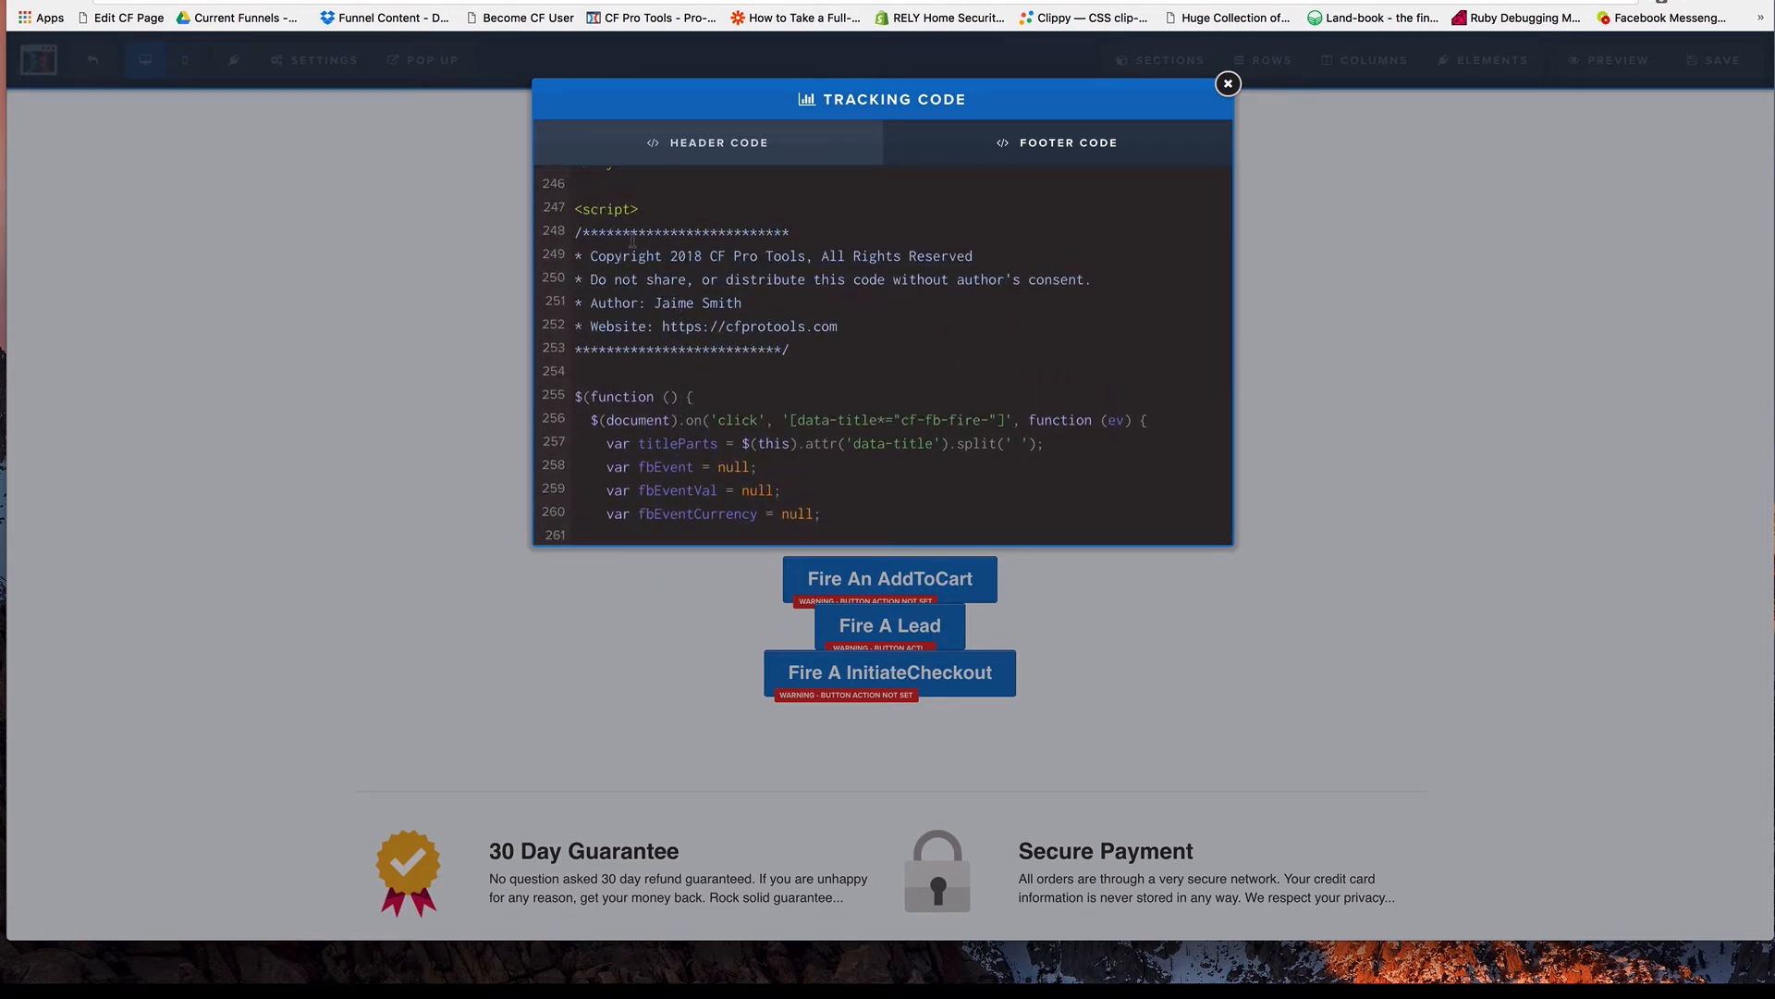
pyautogui.moveTo(575, 209); pyautogui.dragTo(869, 625)
pyautogui.press('BackSpace')
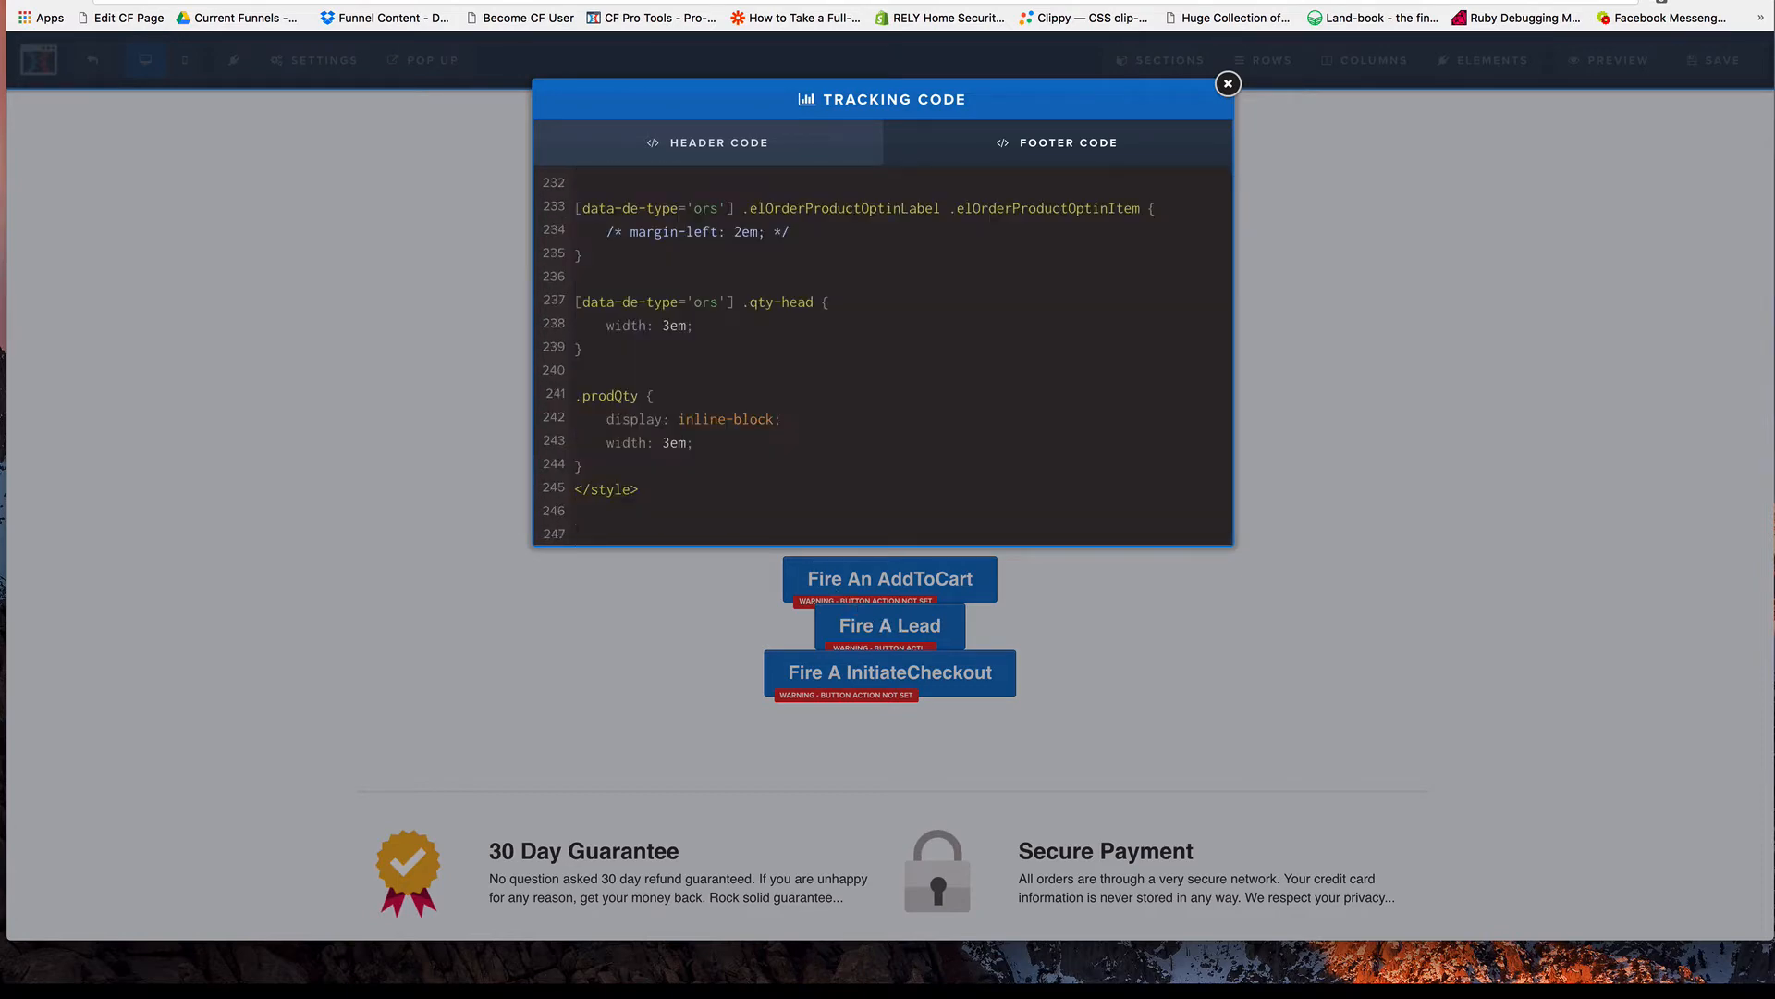
# Paste the updated Facebook event script below the closing style tag in the footer code.
pyautogui.scroll(20, 774, 425)
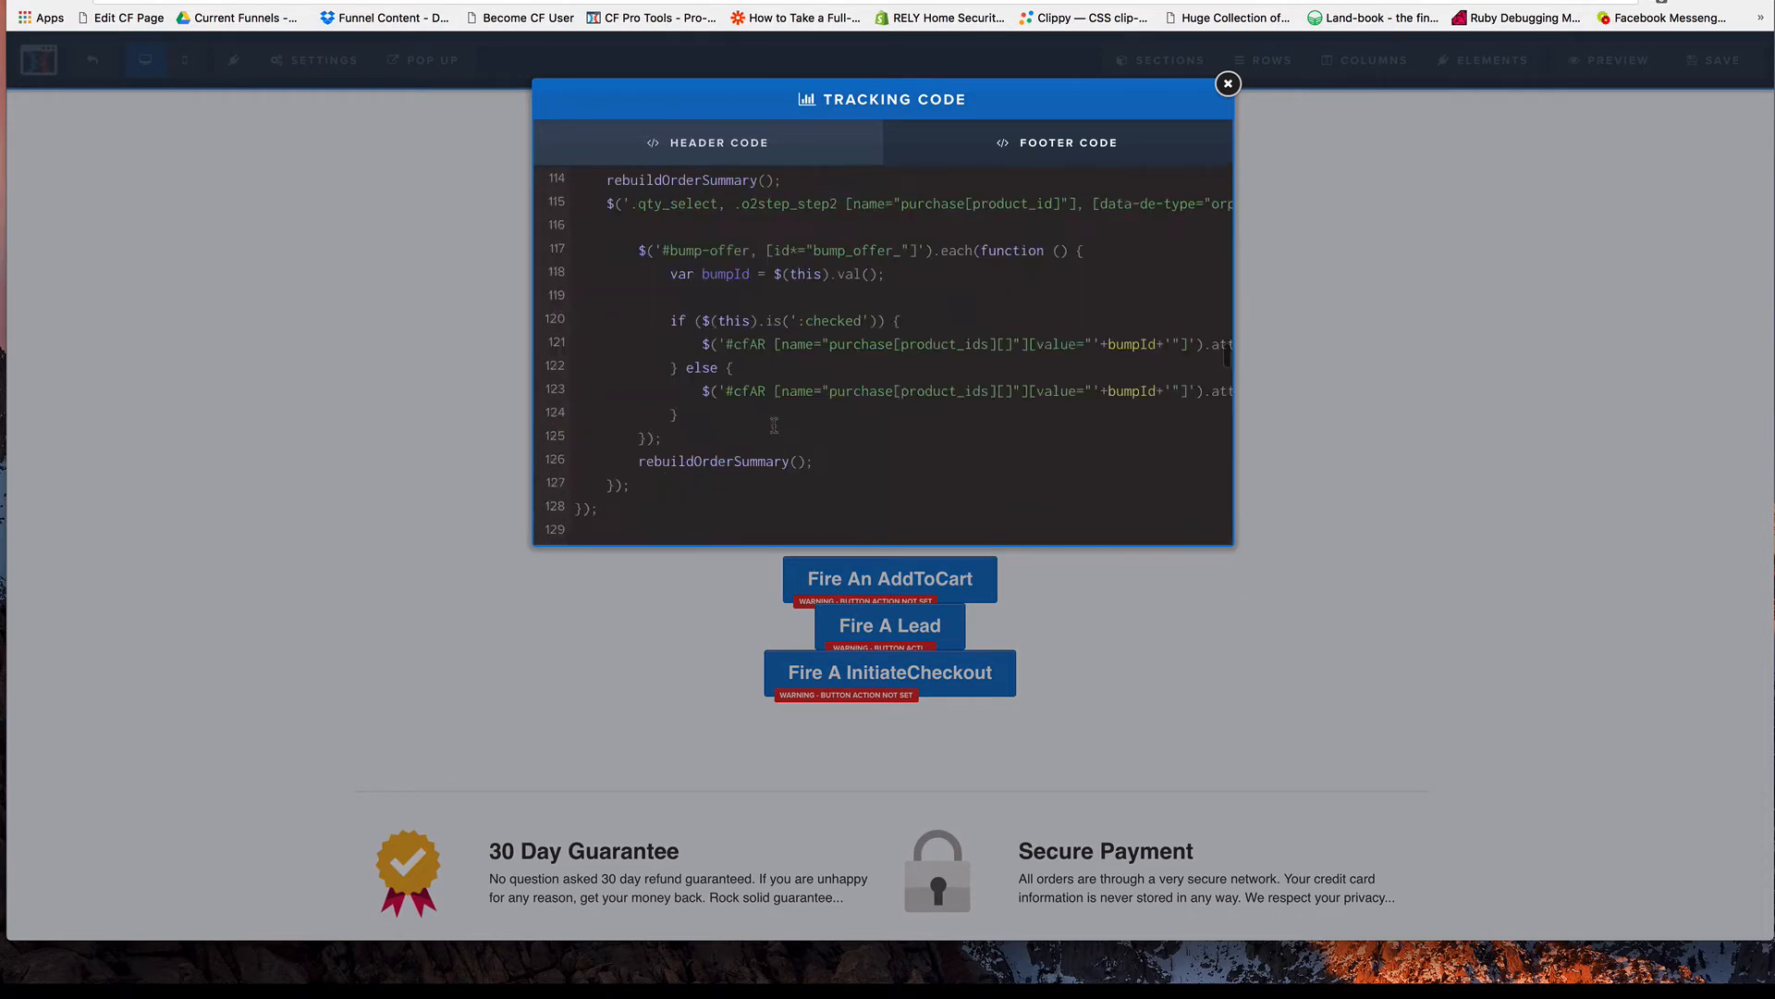
pyautogui.scroll(-20, 774, 426)
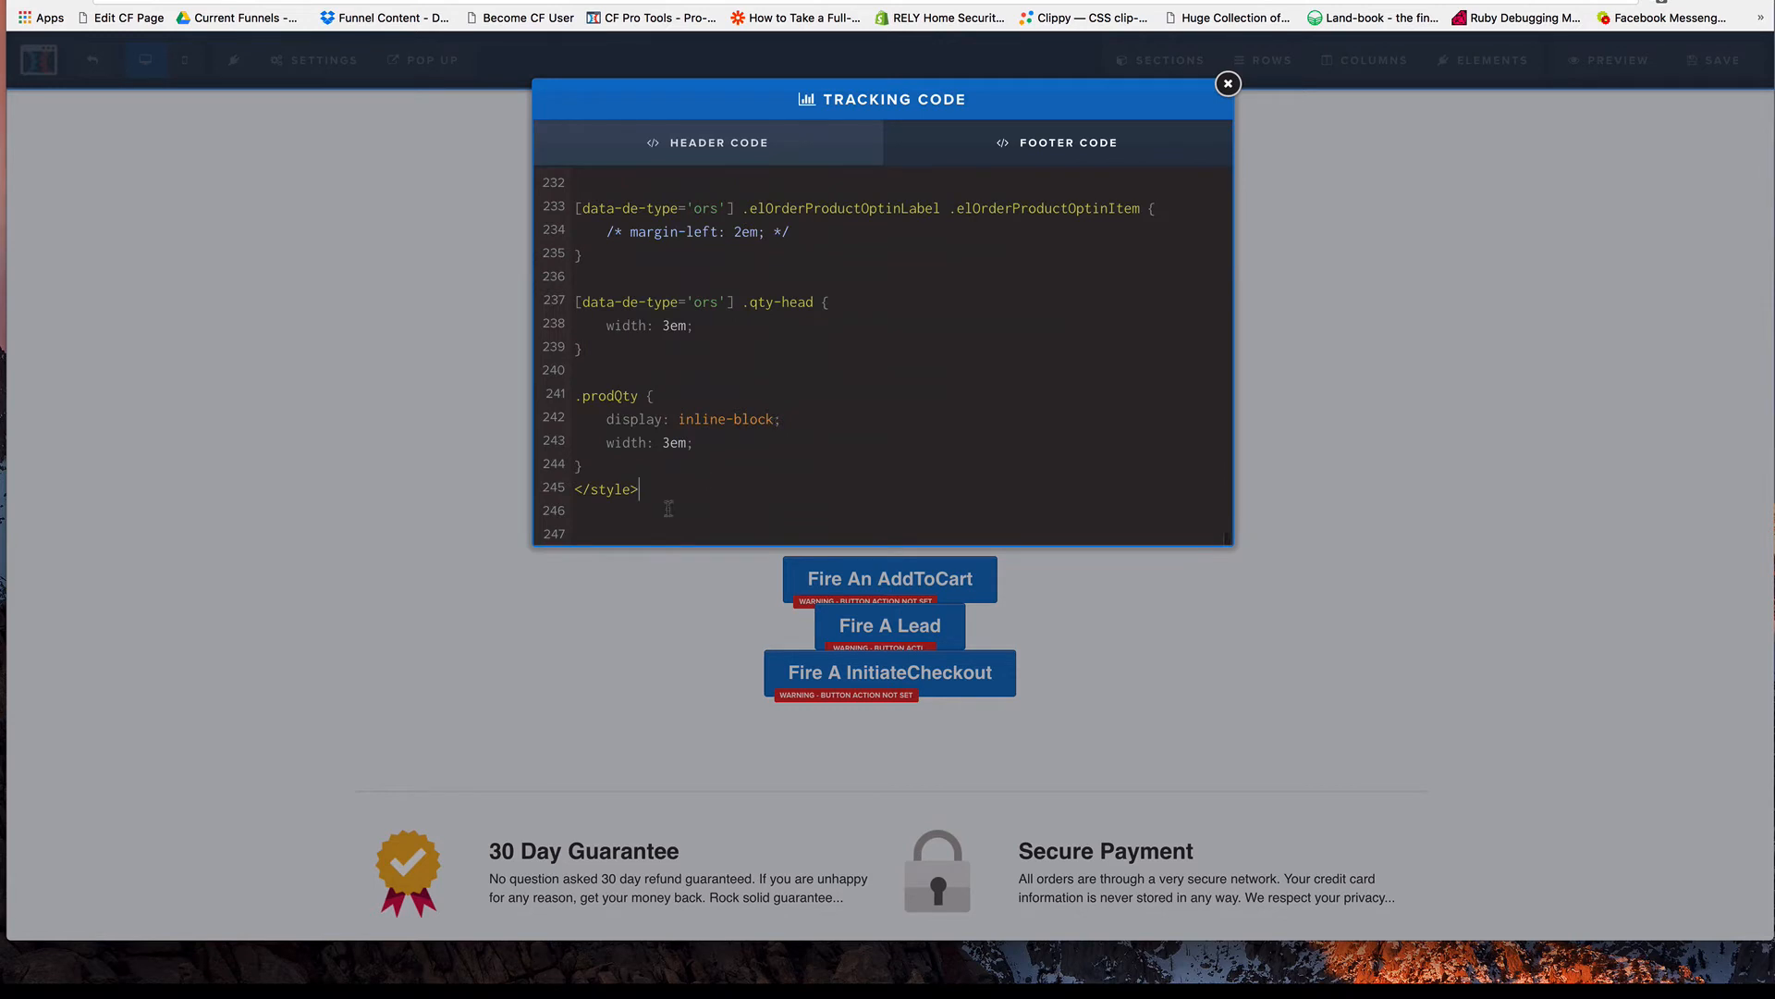
pyautogui.press('Down')
pyautogui.press('Down')
pyautogui.press('super+v')
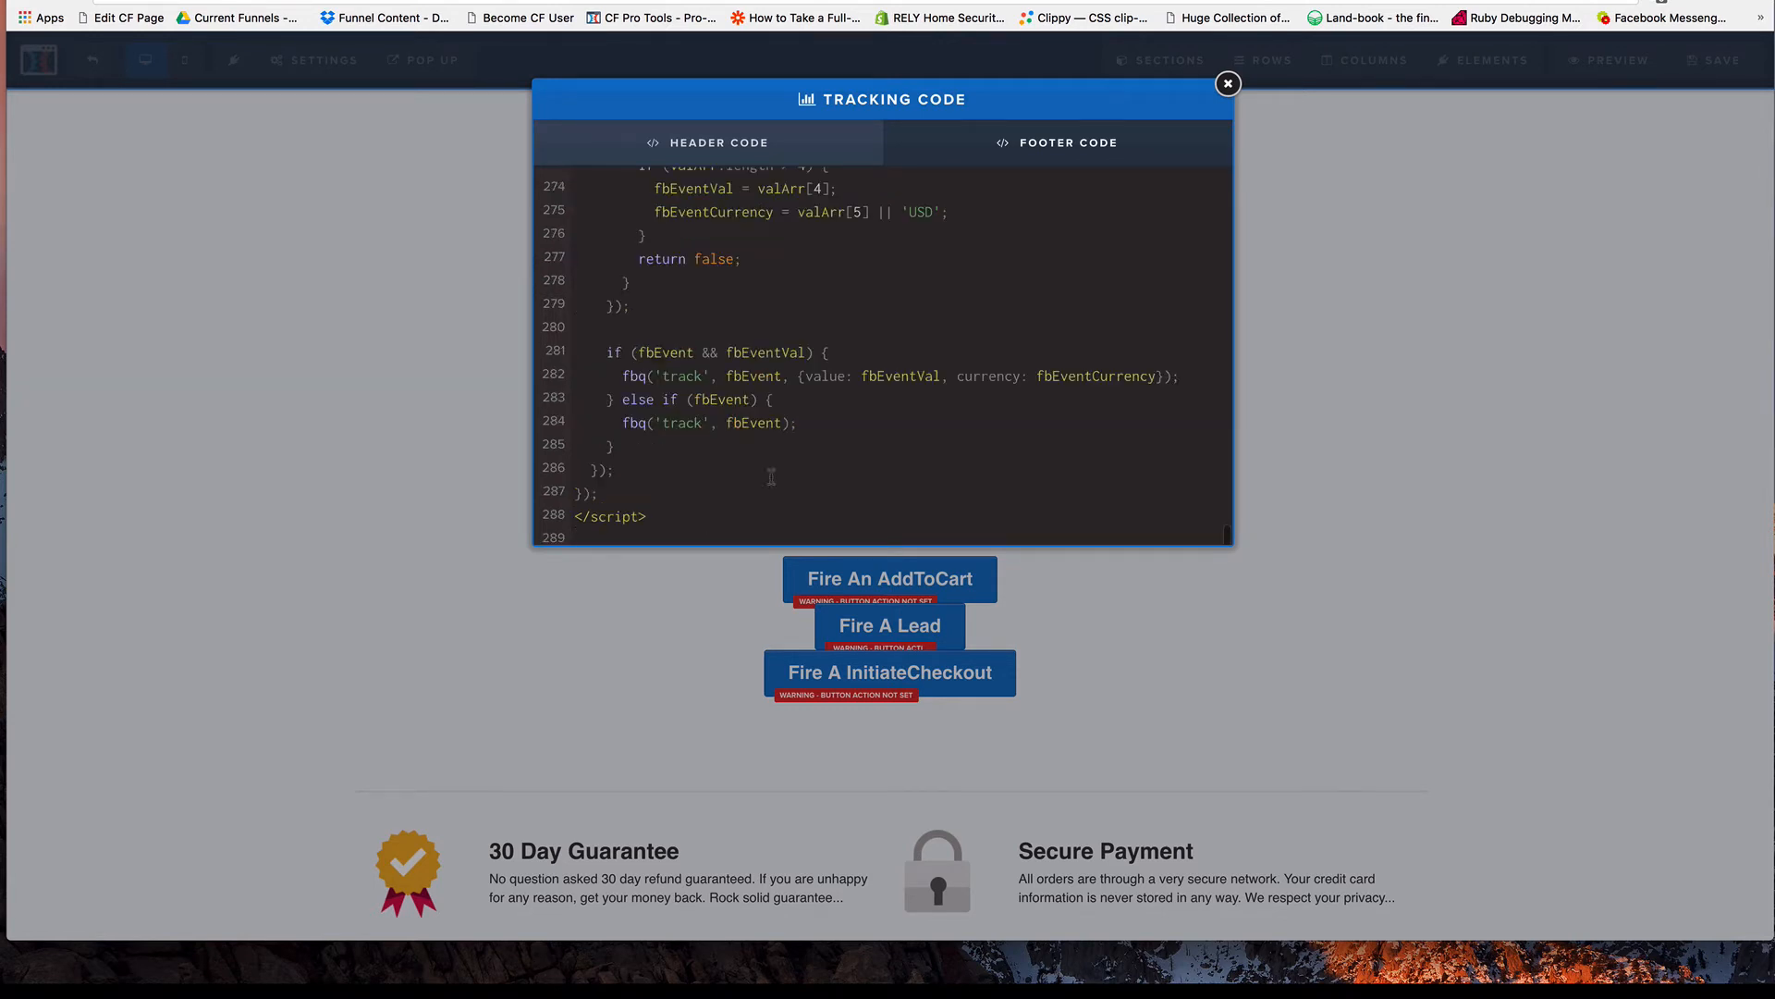
# Review the list of FB standard events in the pasted script's comment and close the tracking code.
pyautogui.scroll(6, 740, 370)
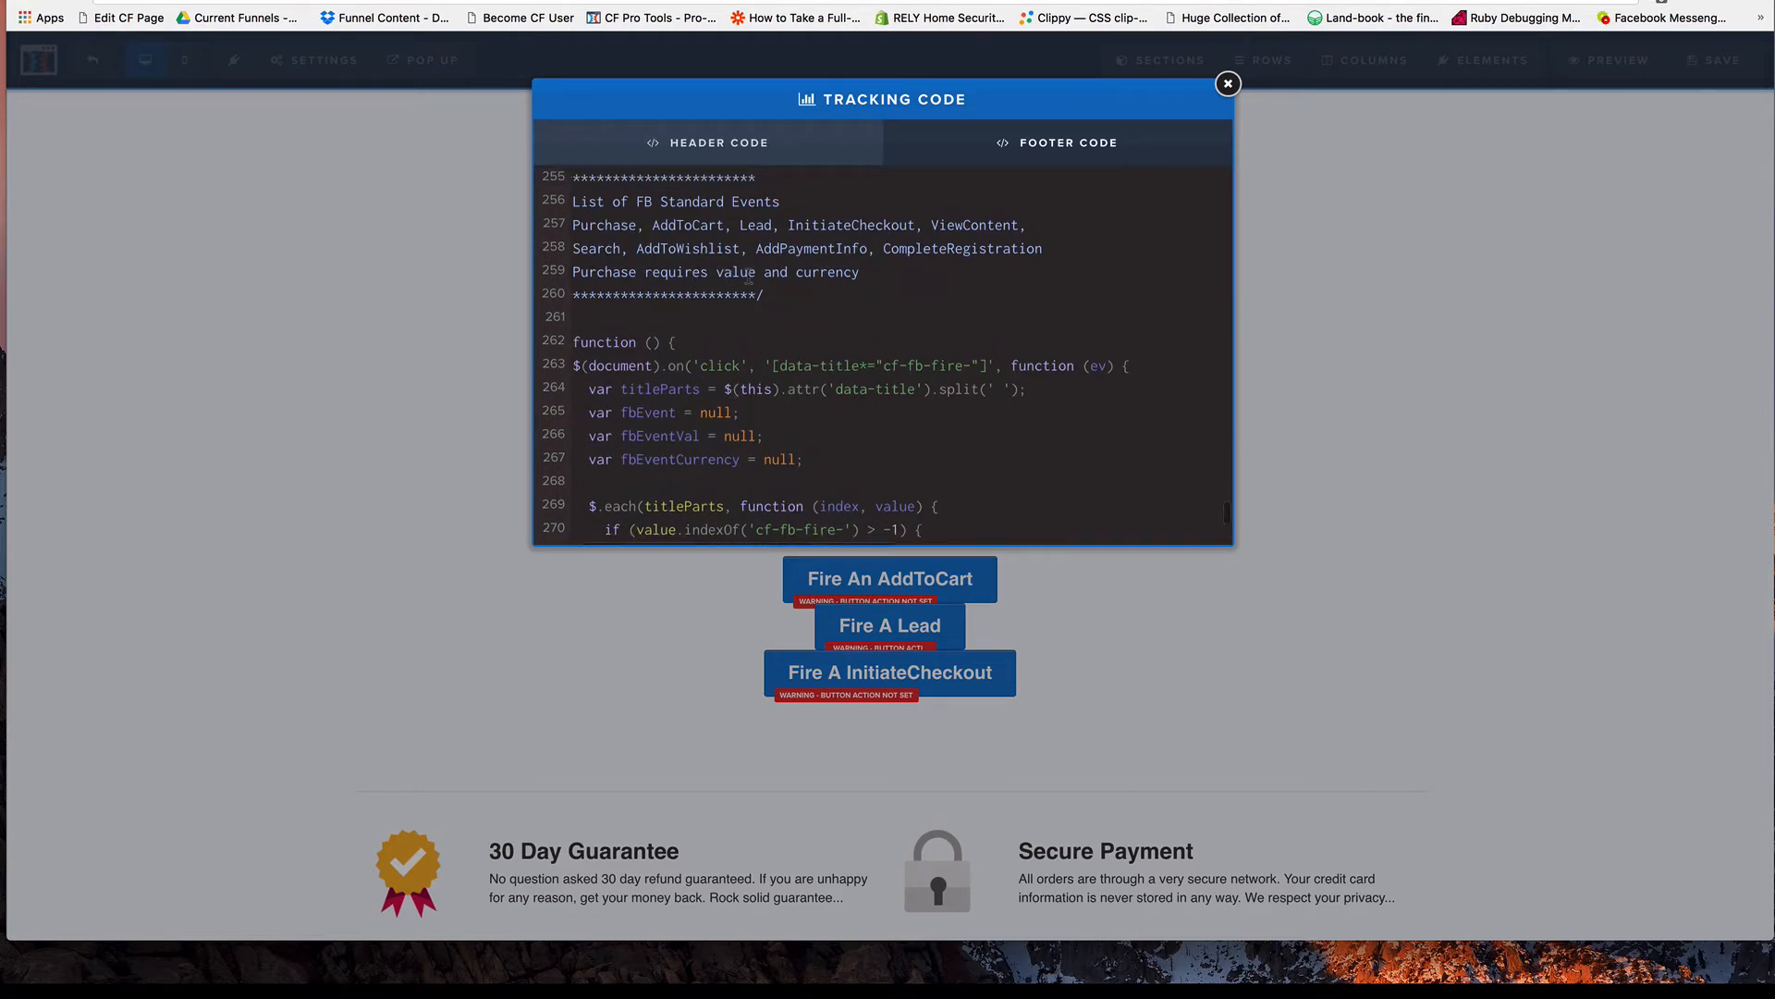
pyautogui.hscroll(-2, 682, 296)
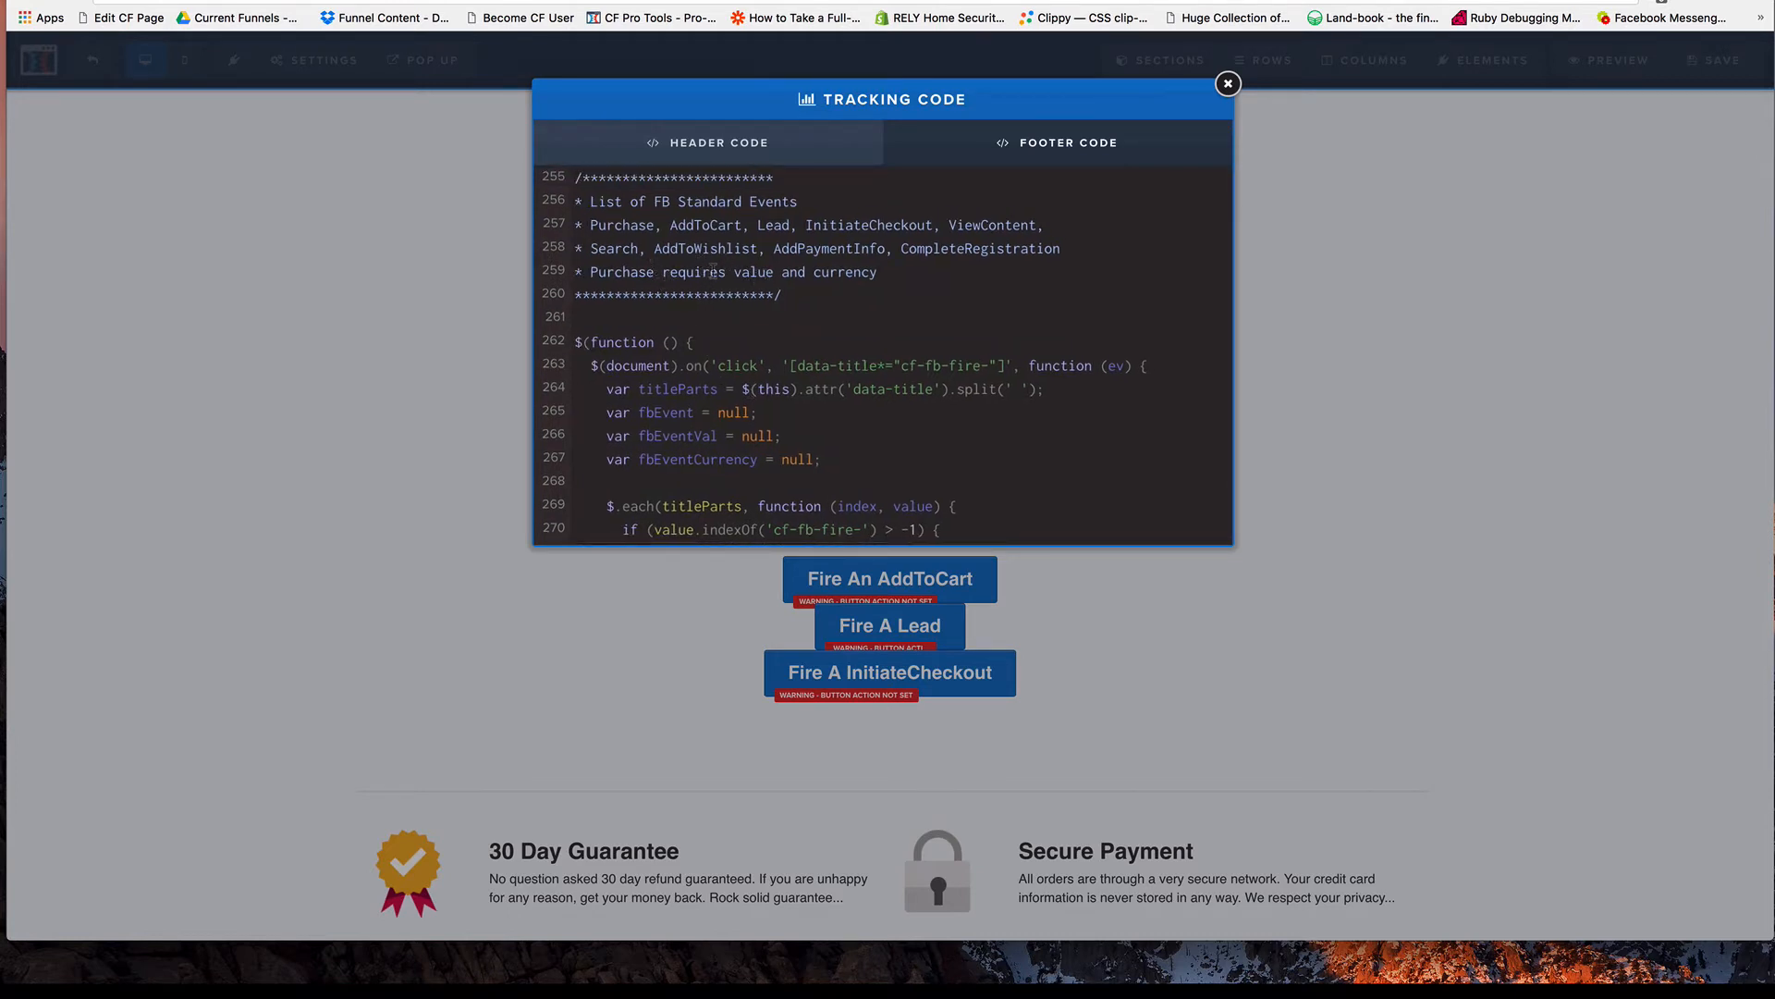
pyautogui.scroll(-1, 631, 304)
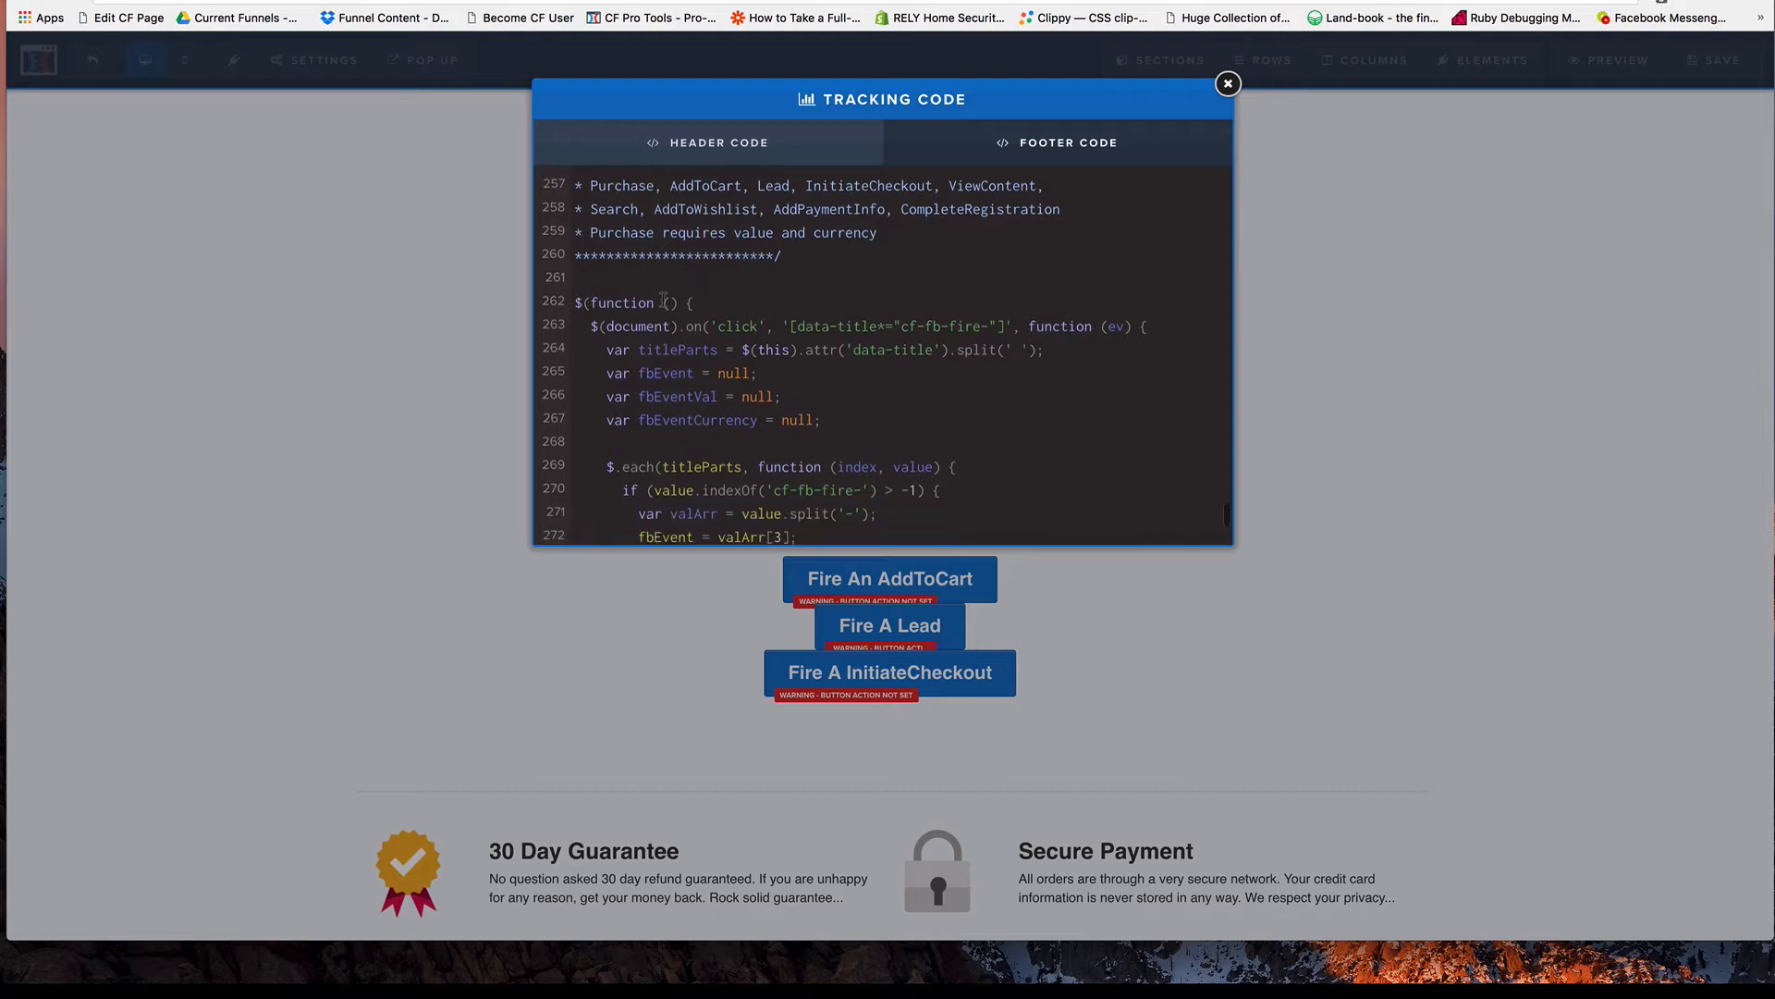
pyautogui.scroll(4, 648, 304)
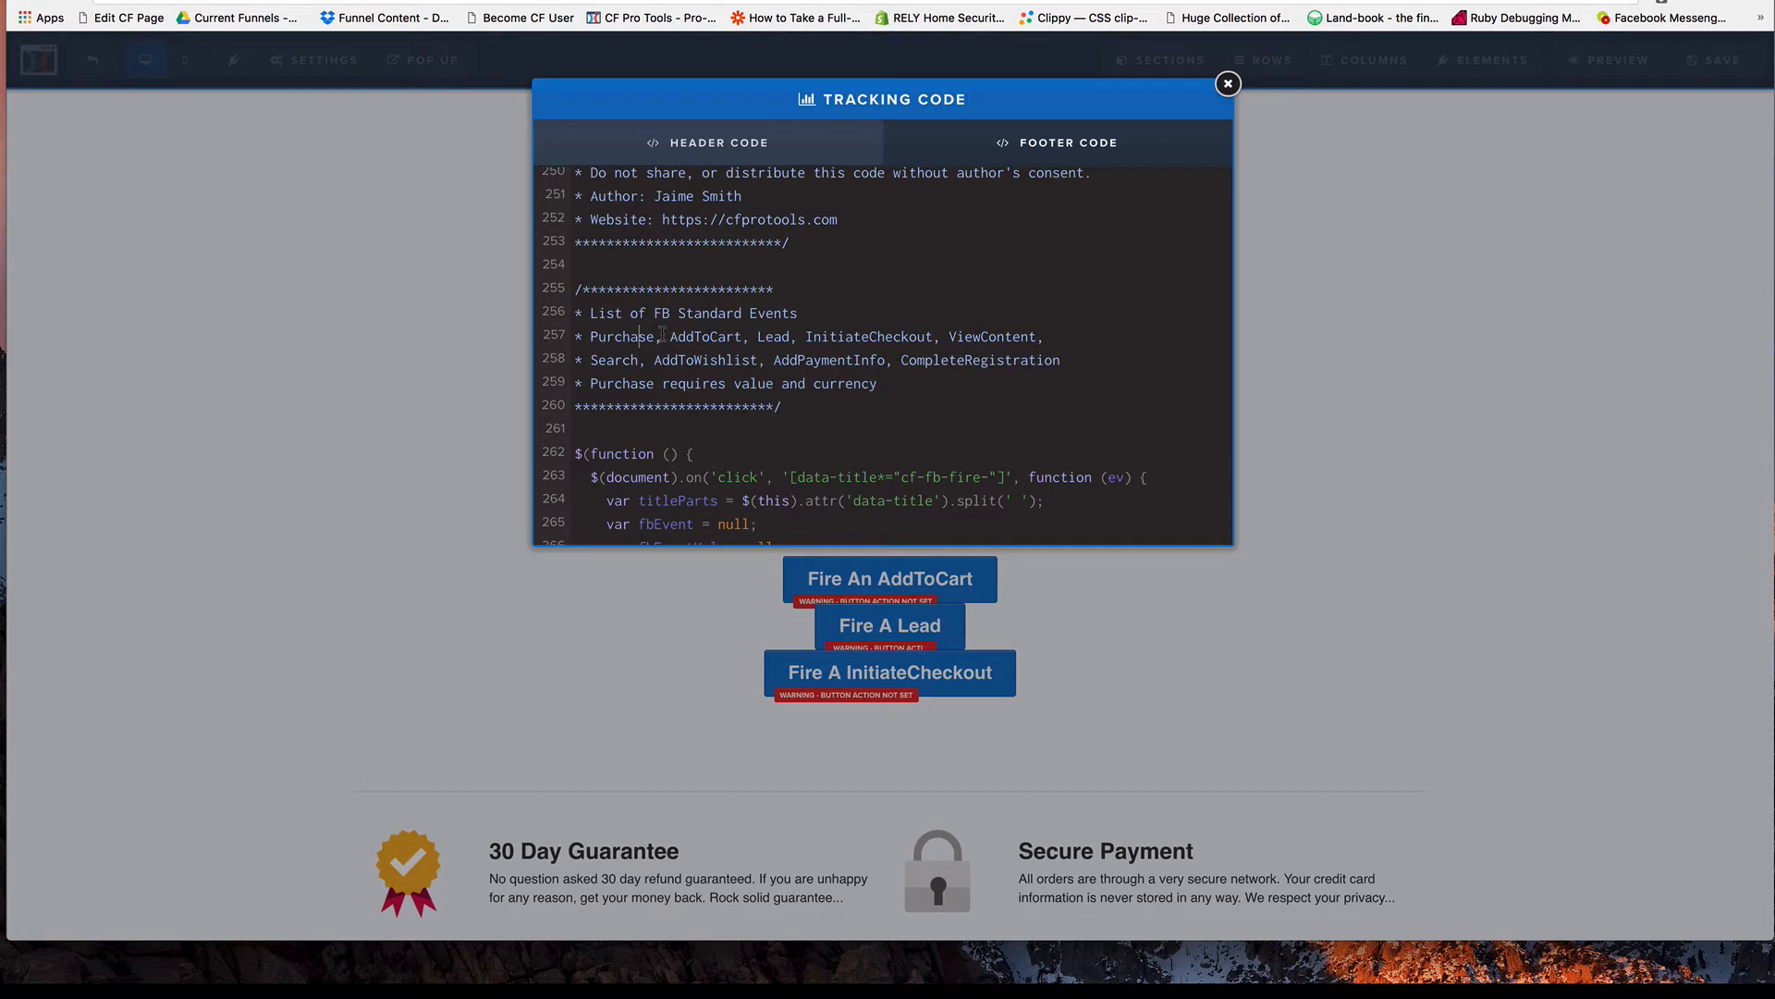
pyautogui.doubleClick(611, 384)
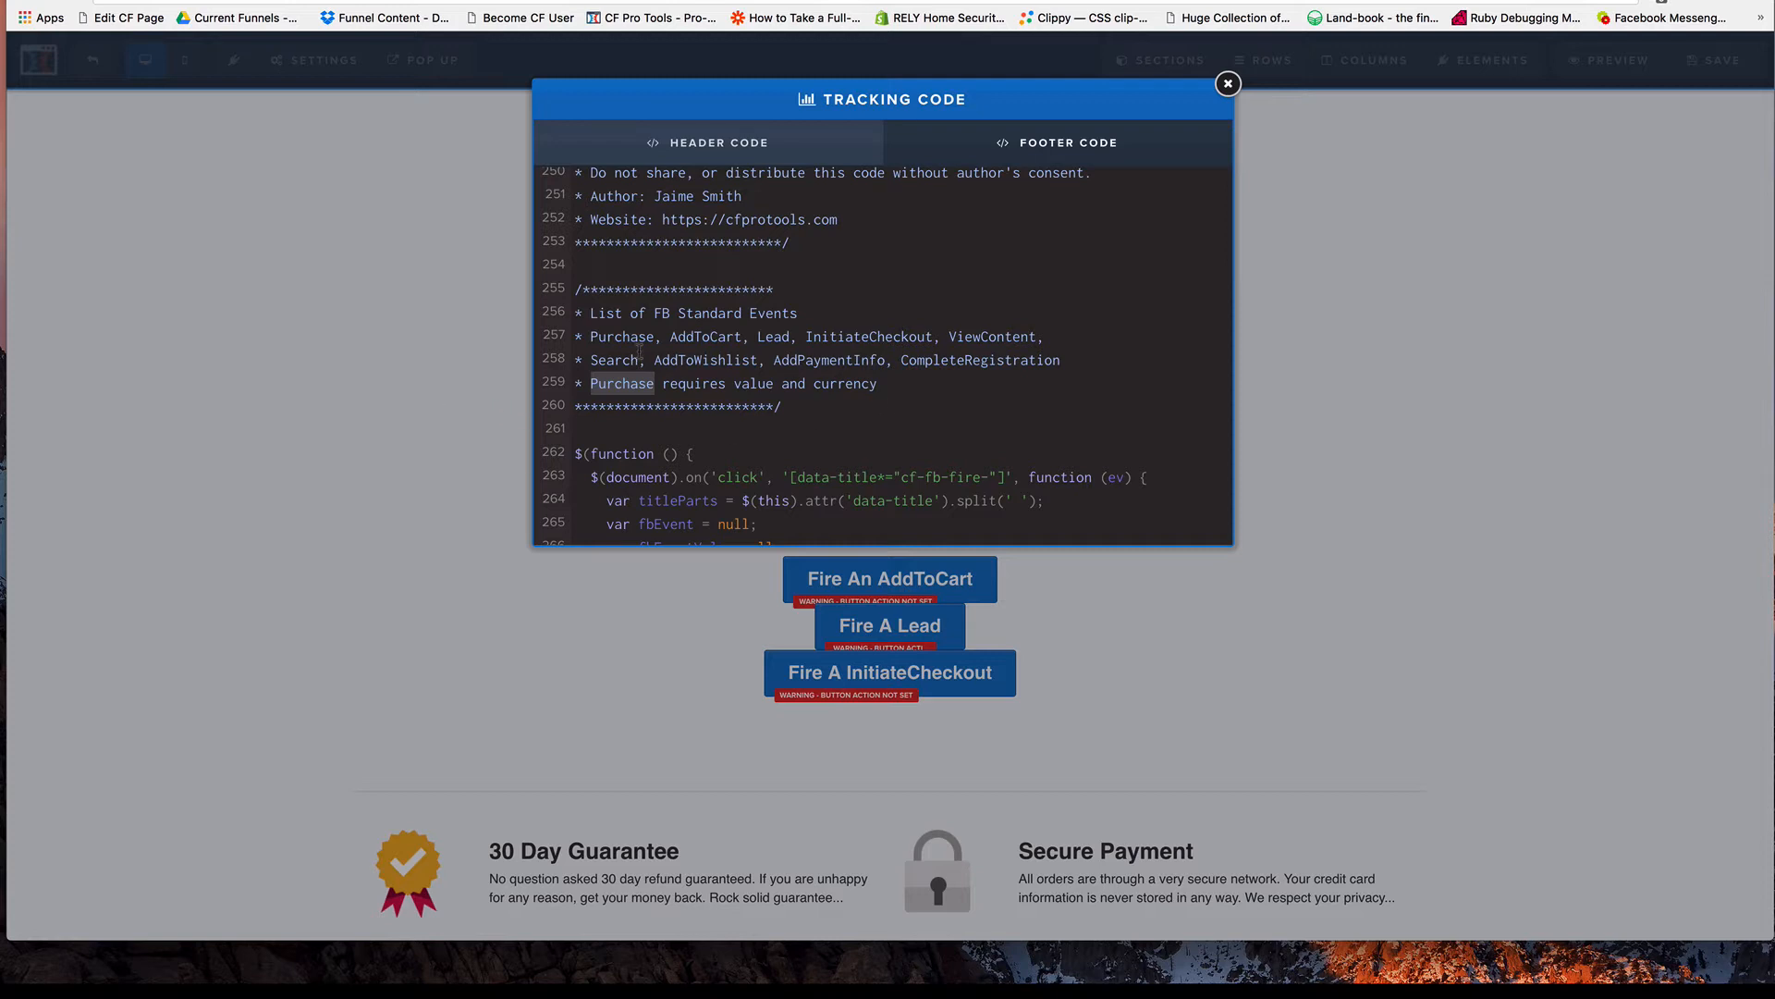
pyautogui.click(431, 390)
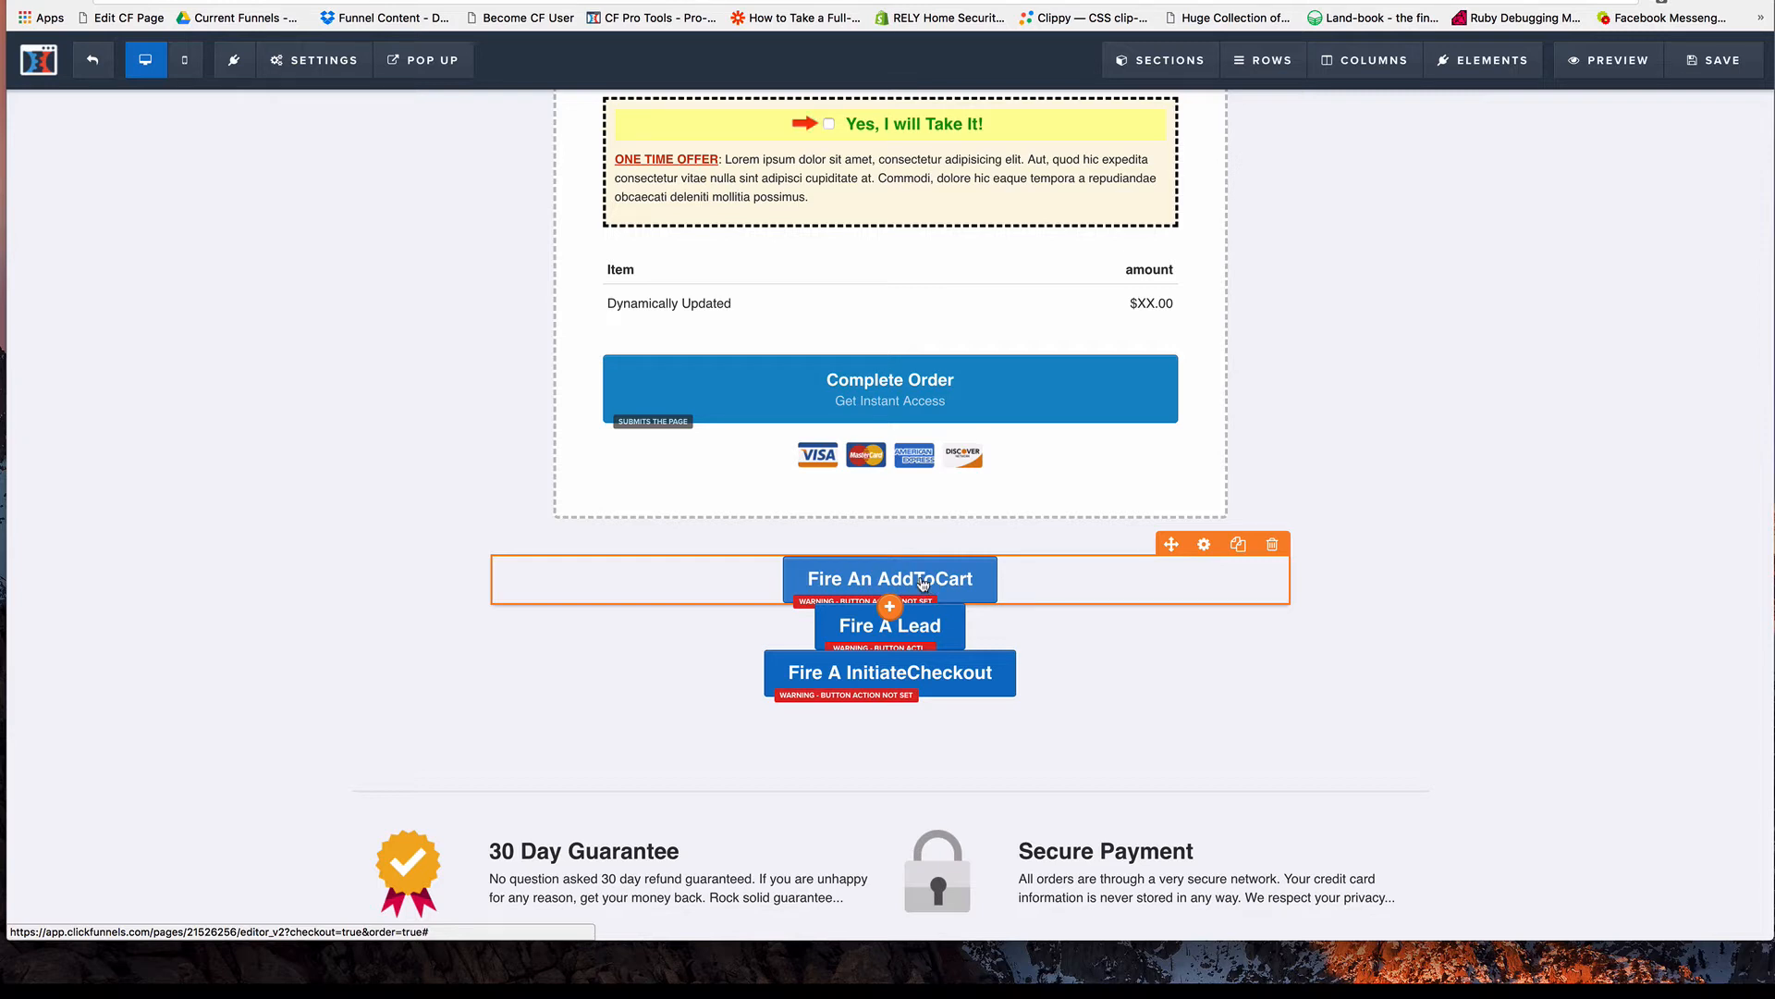
# Check which action is set for the Fire An AddToCart button and close its settings.
pyautogui.click(922, 583)
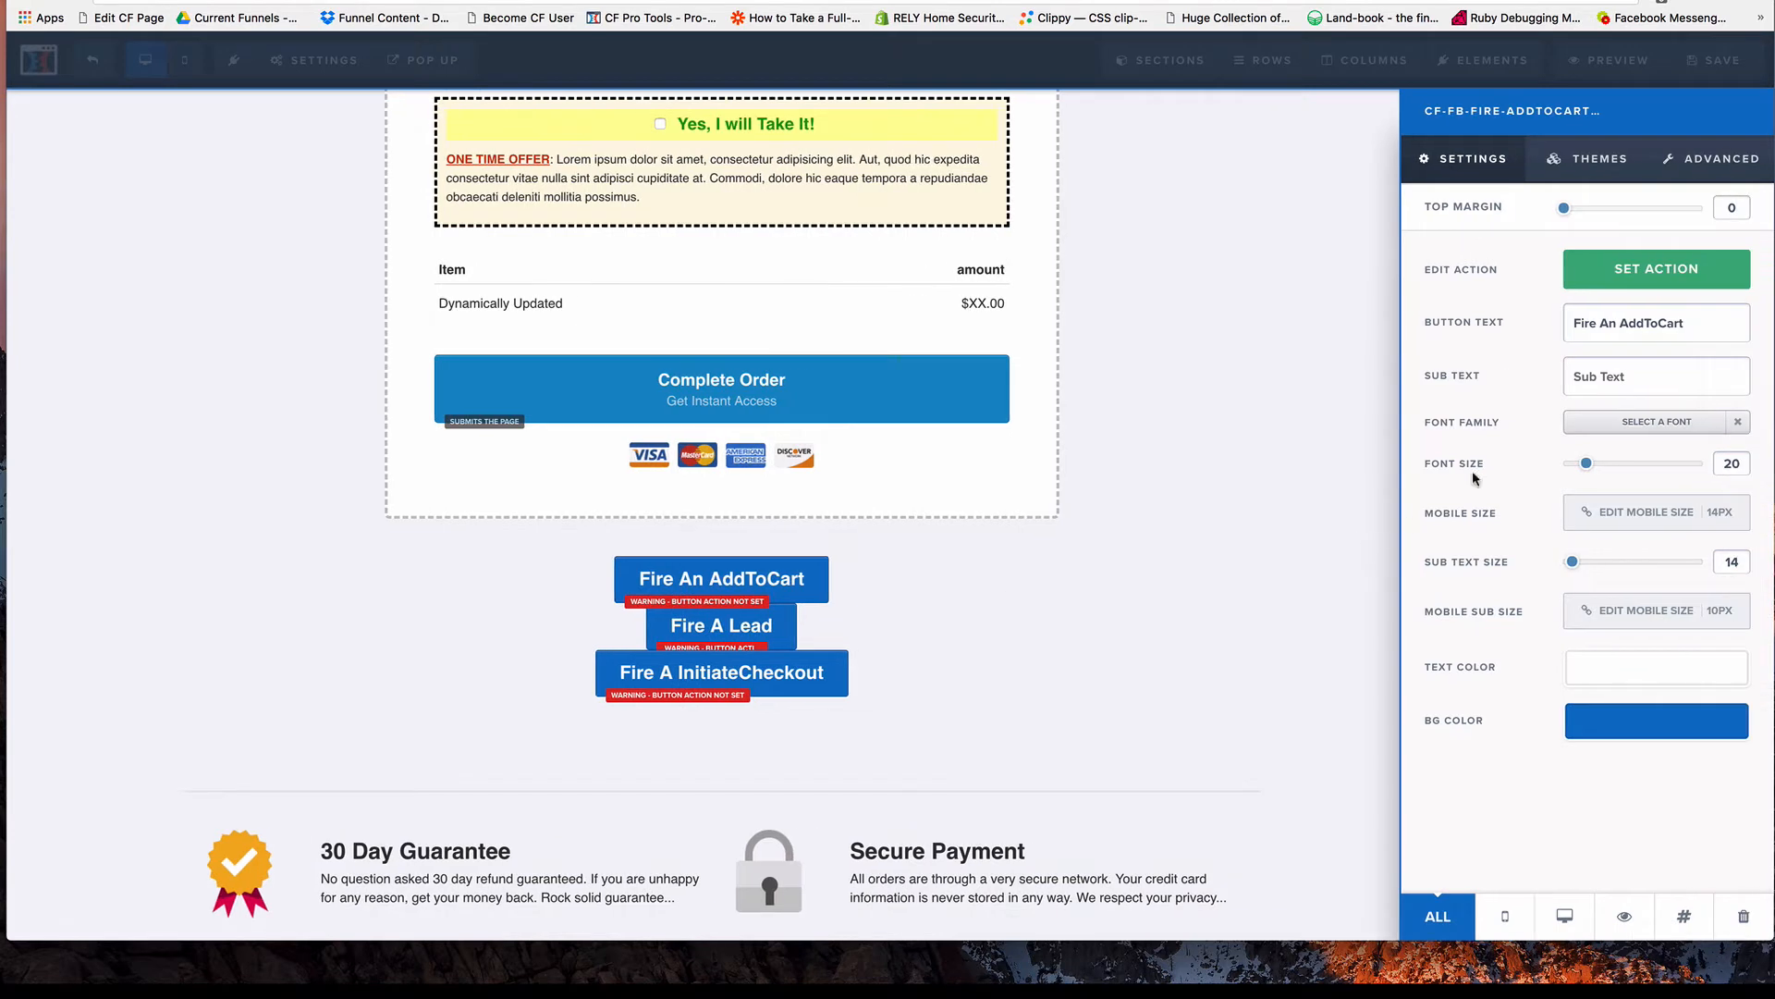
pyautogui.click(1648, 271)
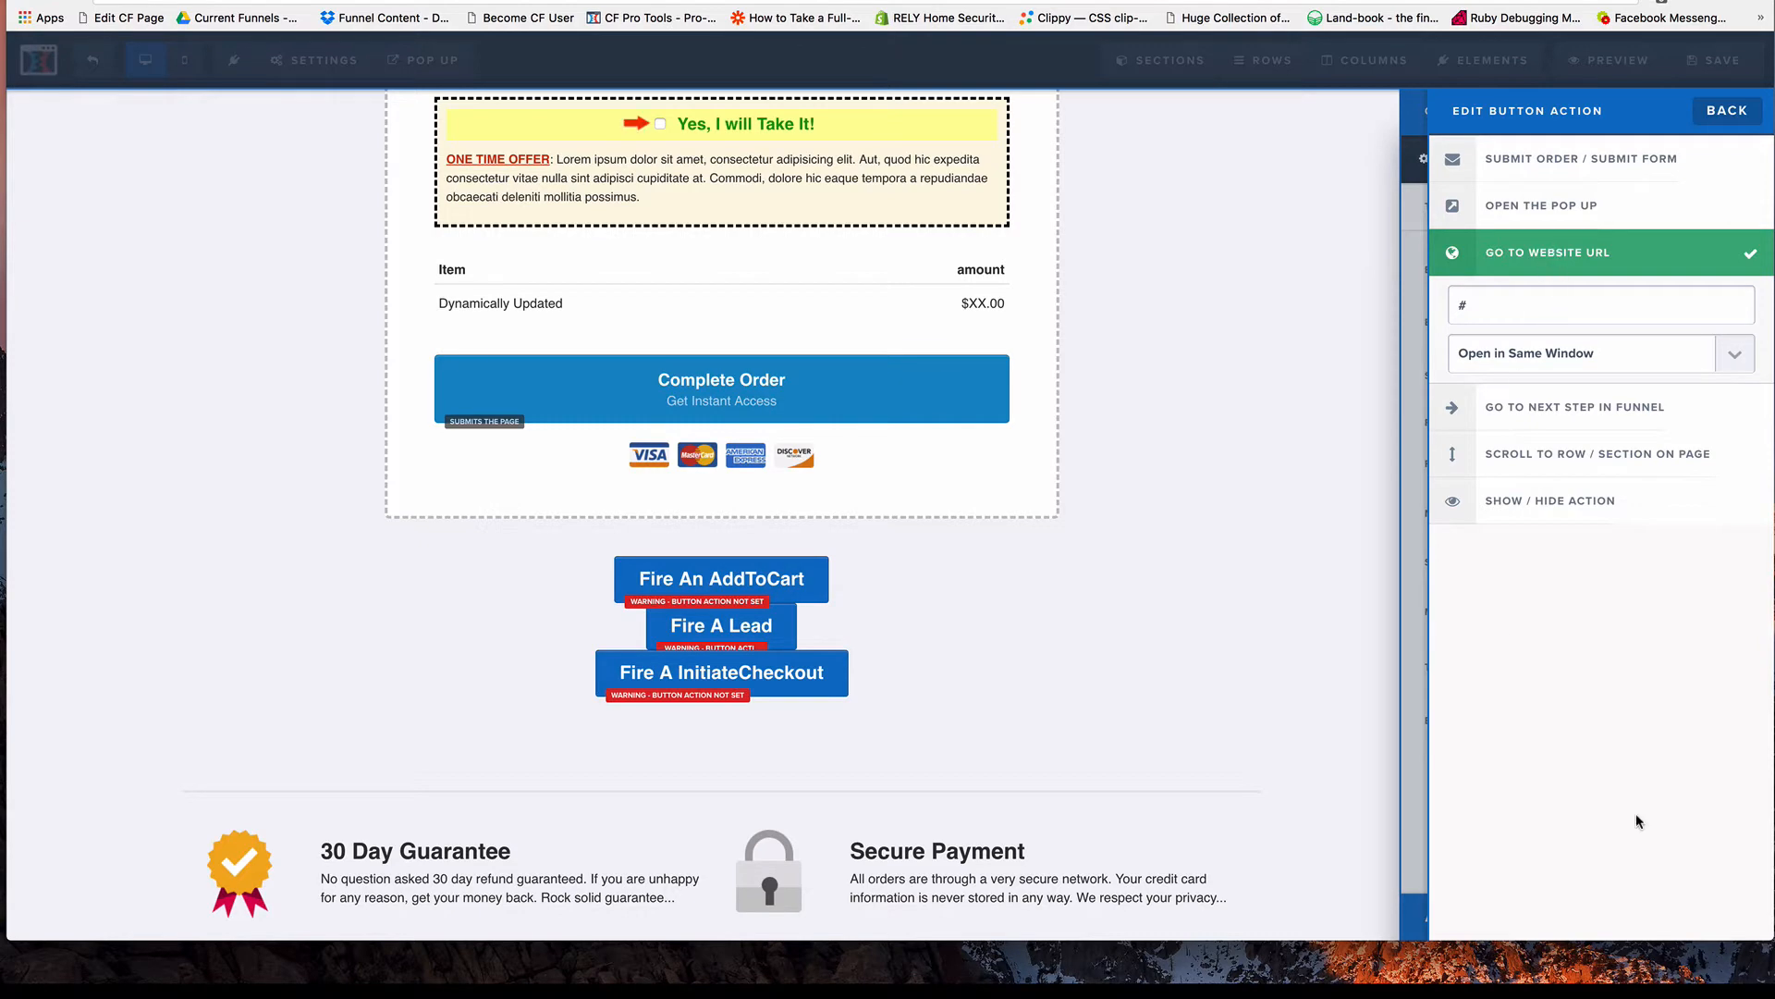
pyautogui.click(1274, 736)
pyautogui.click(1273, 737)
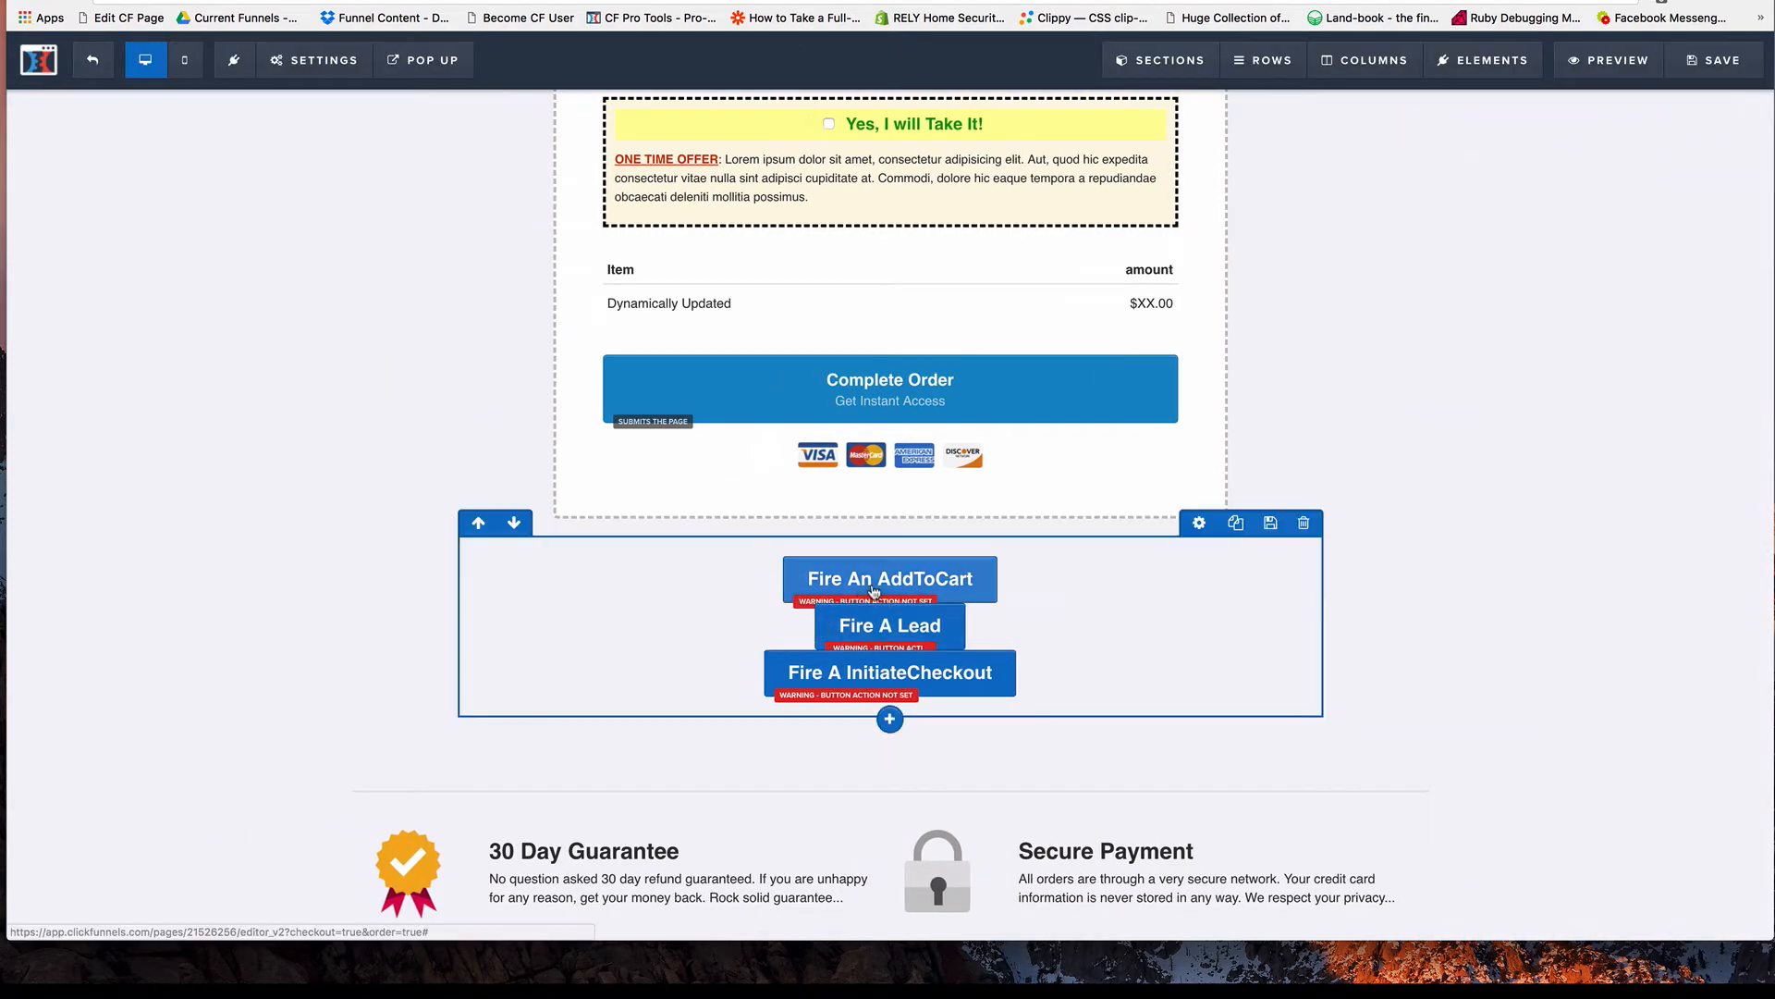
# Add the EUR currency to the end of the Fire An AddToCart button's CSS title and update it.
pyautogui.click(906, 588)
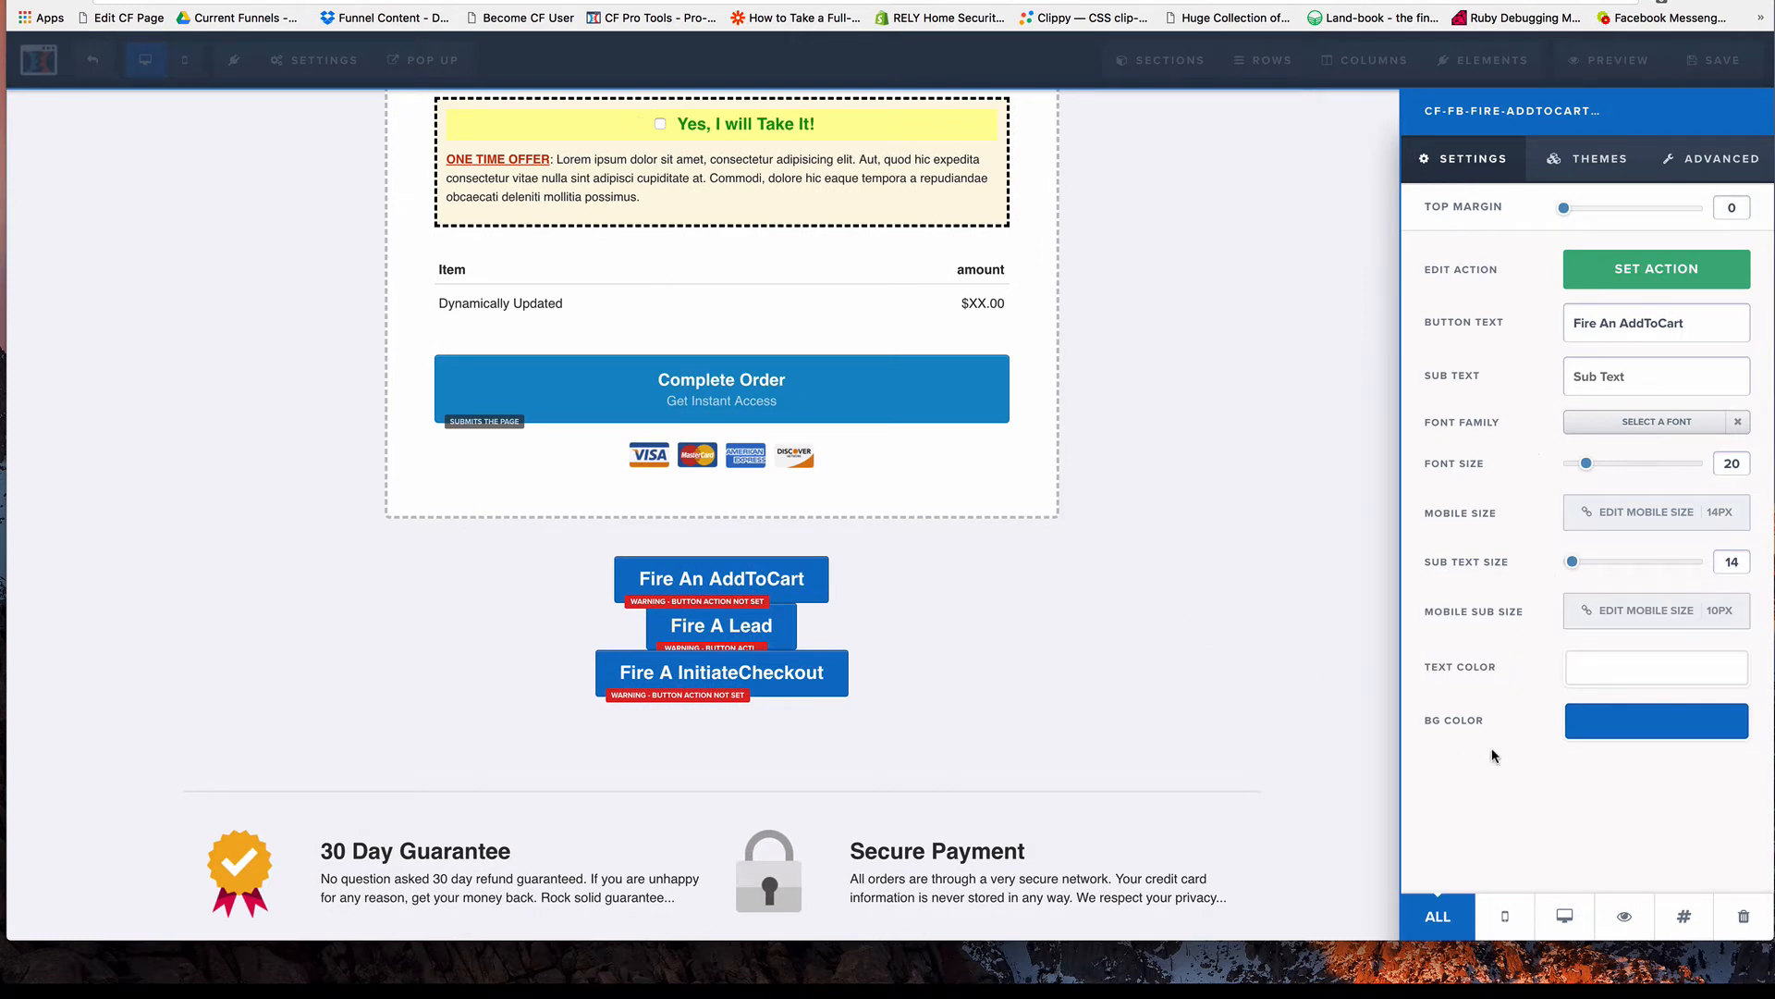
pyautogui.click(1684, 920)
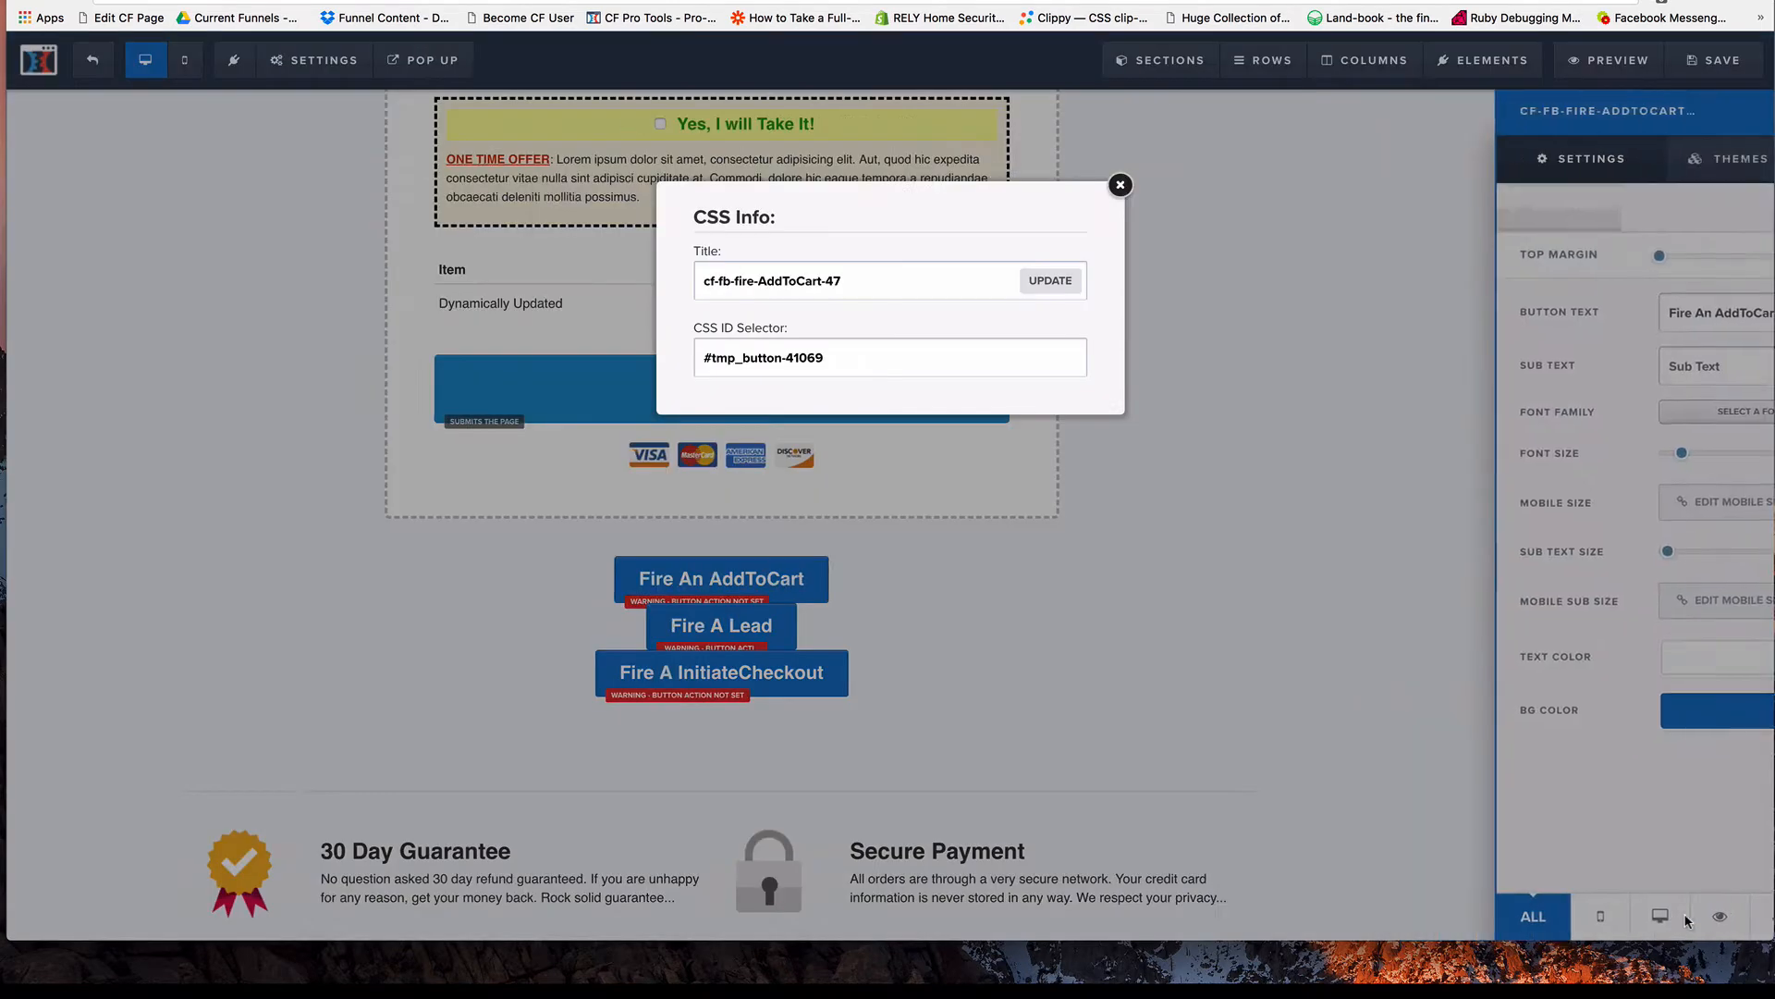
pyautogui.click(860, 290)
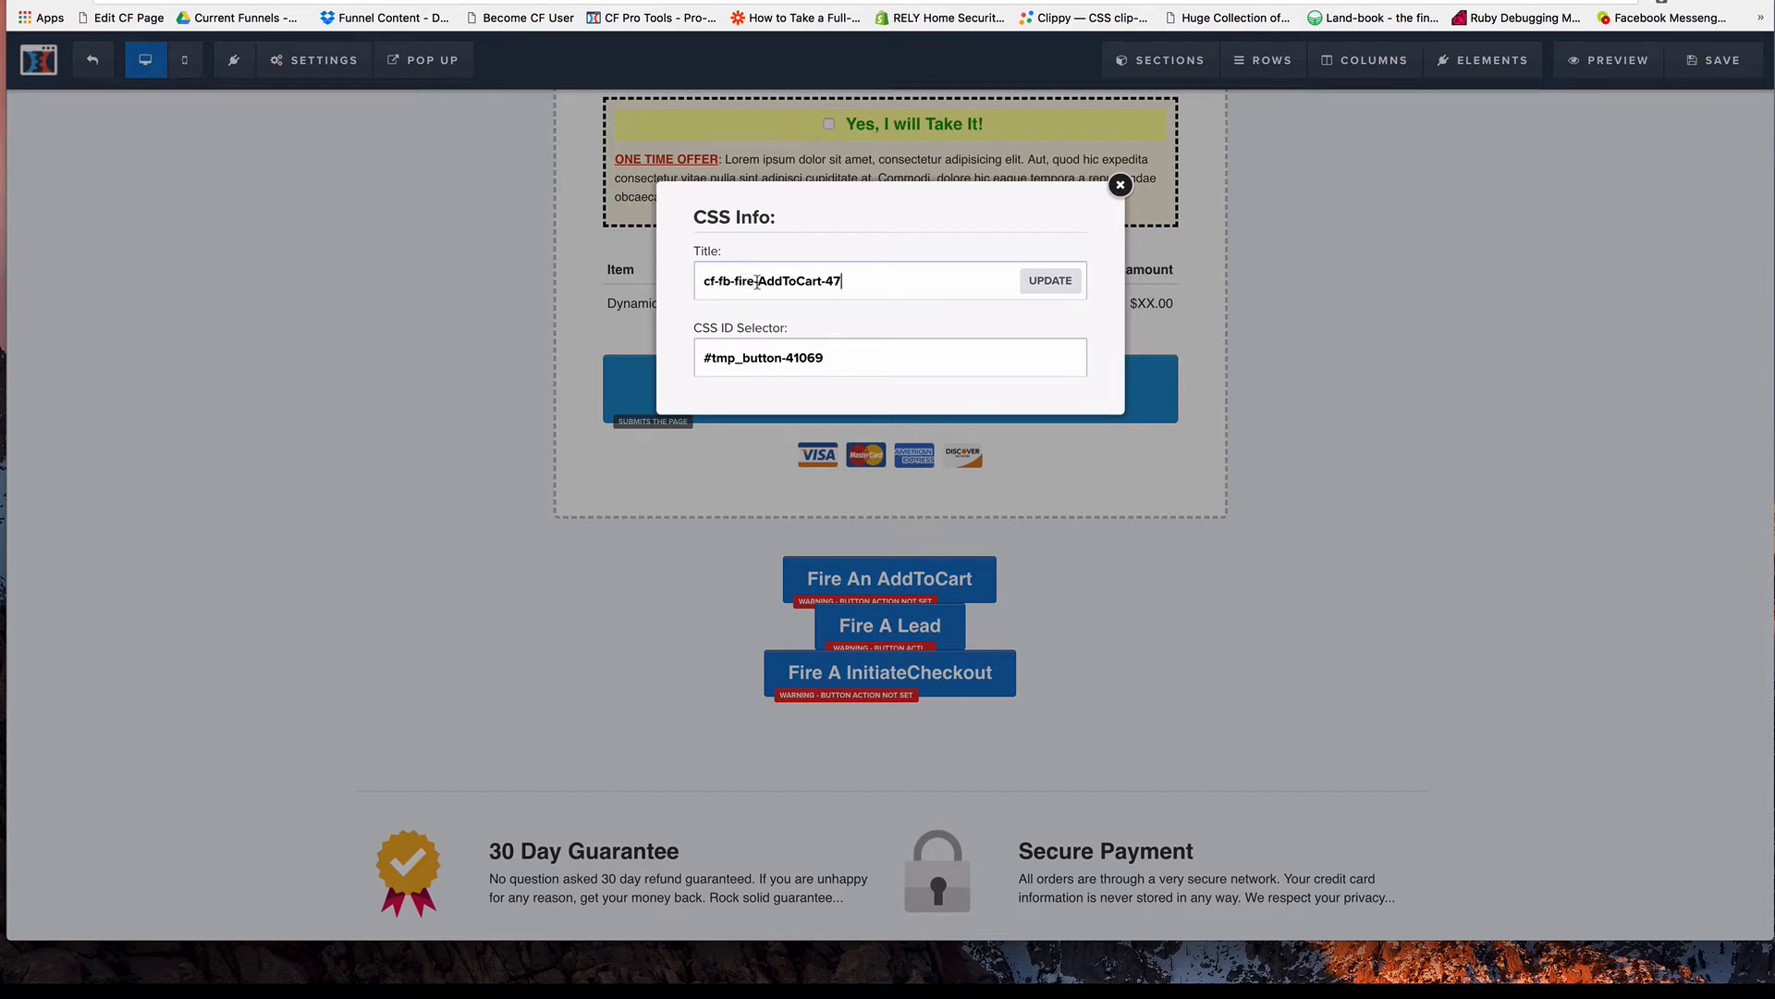
pyautogui.moveTo(758, 281); pyautogui.dragTo(694, 283)
pyautogui.doubleClick(779, 283)
pyautogui.click(822, 280)
pyautogui.moveTo(826, 281); pyautogui.dragTo(846, 284)
pyautogui.click(904, 294)
pyautogui.click(930, 299)
pyautogui.write('.')
pyautogui.write('EUR')
pyautogui.click(1045, 293)
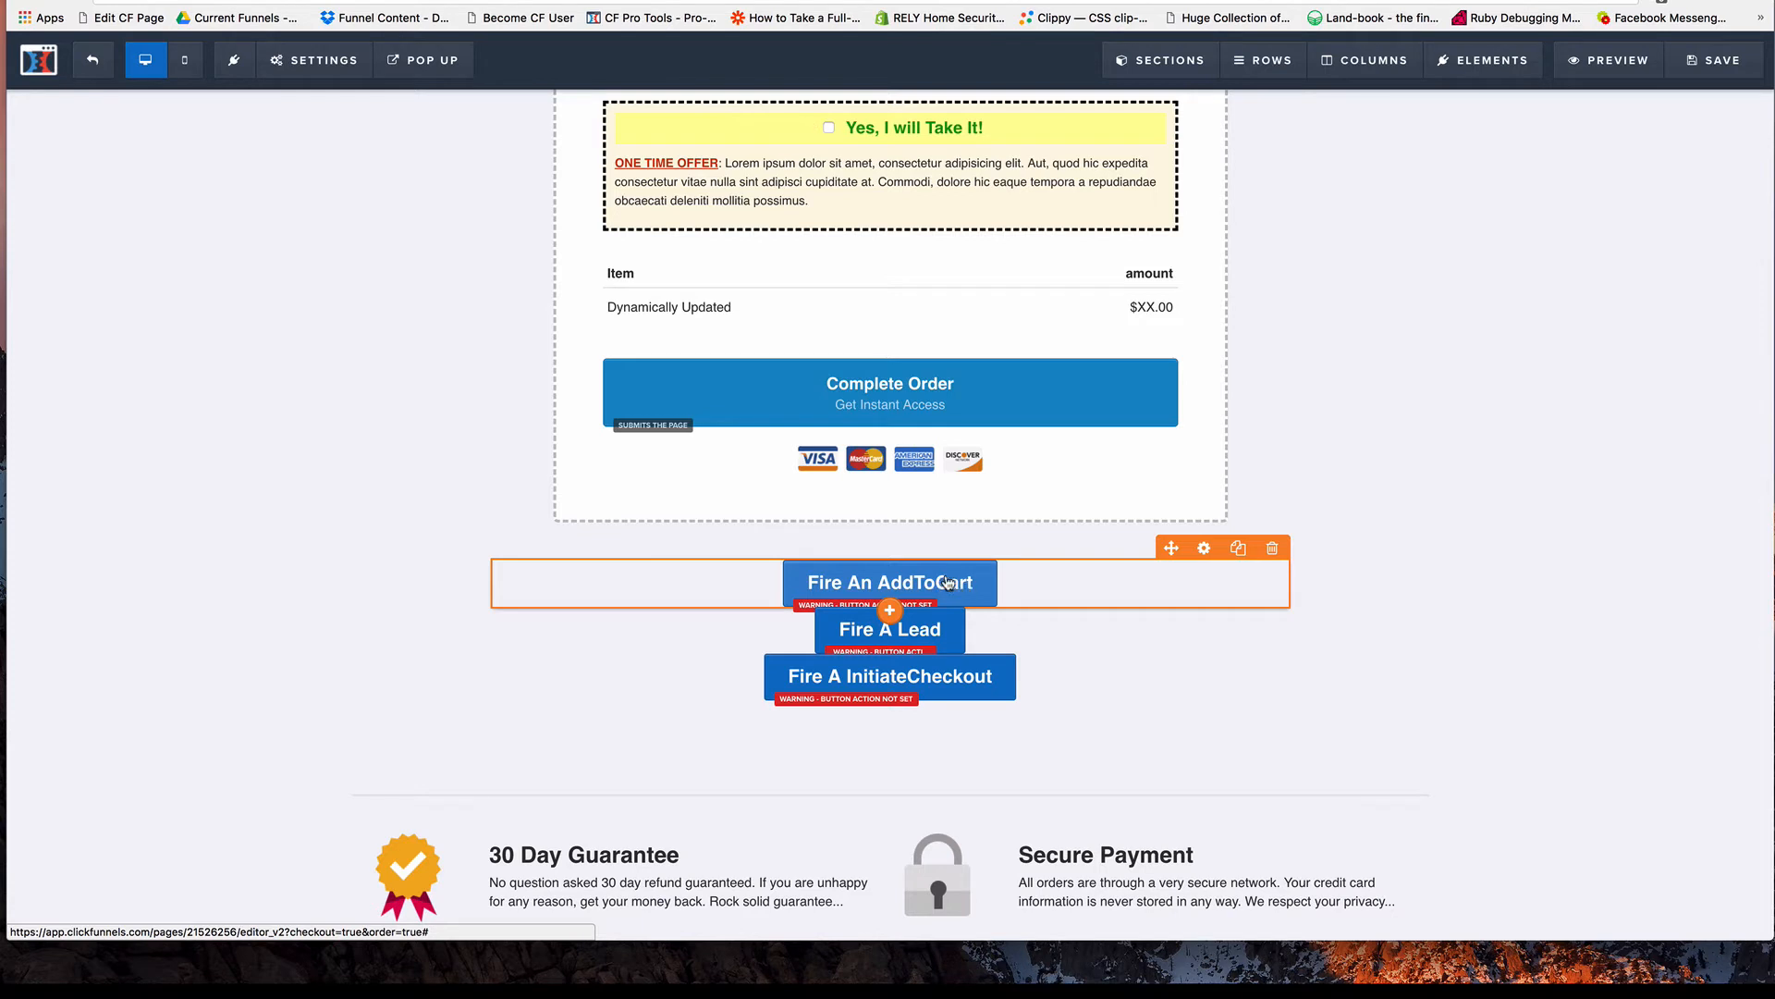
# Try appending a value with the currencies USD, EUR, GBP and CAD to the Fire A Lead button's CSS title.
pyautogui.click(932, 633)
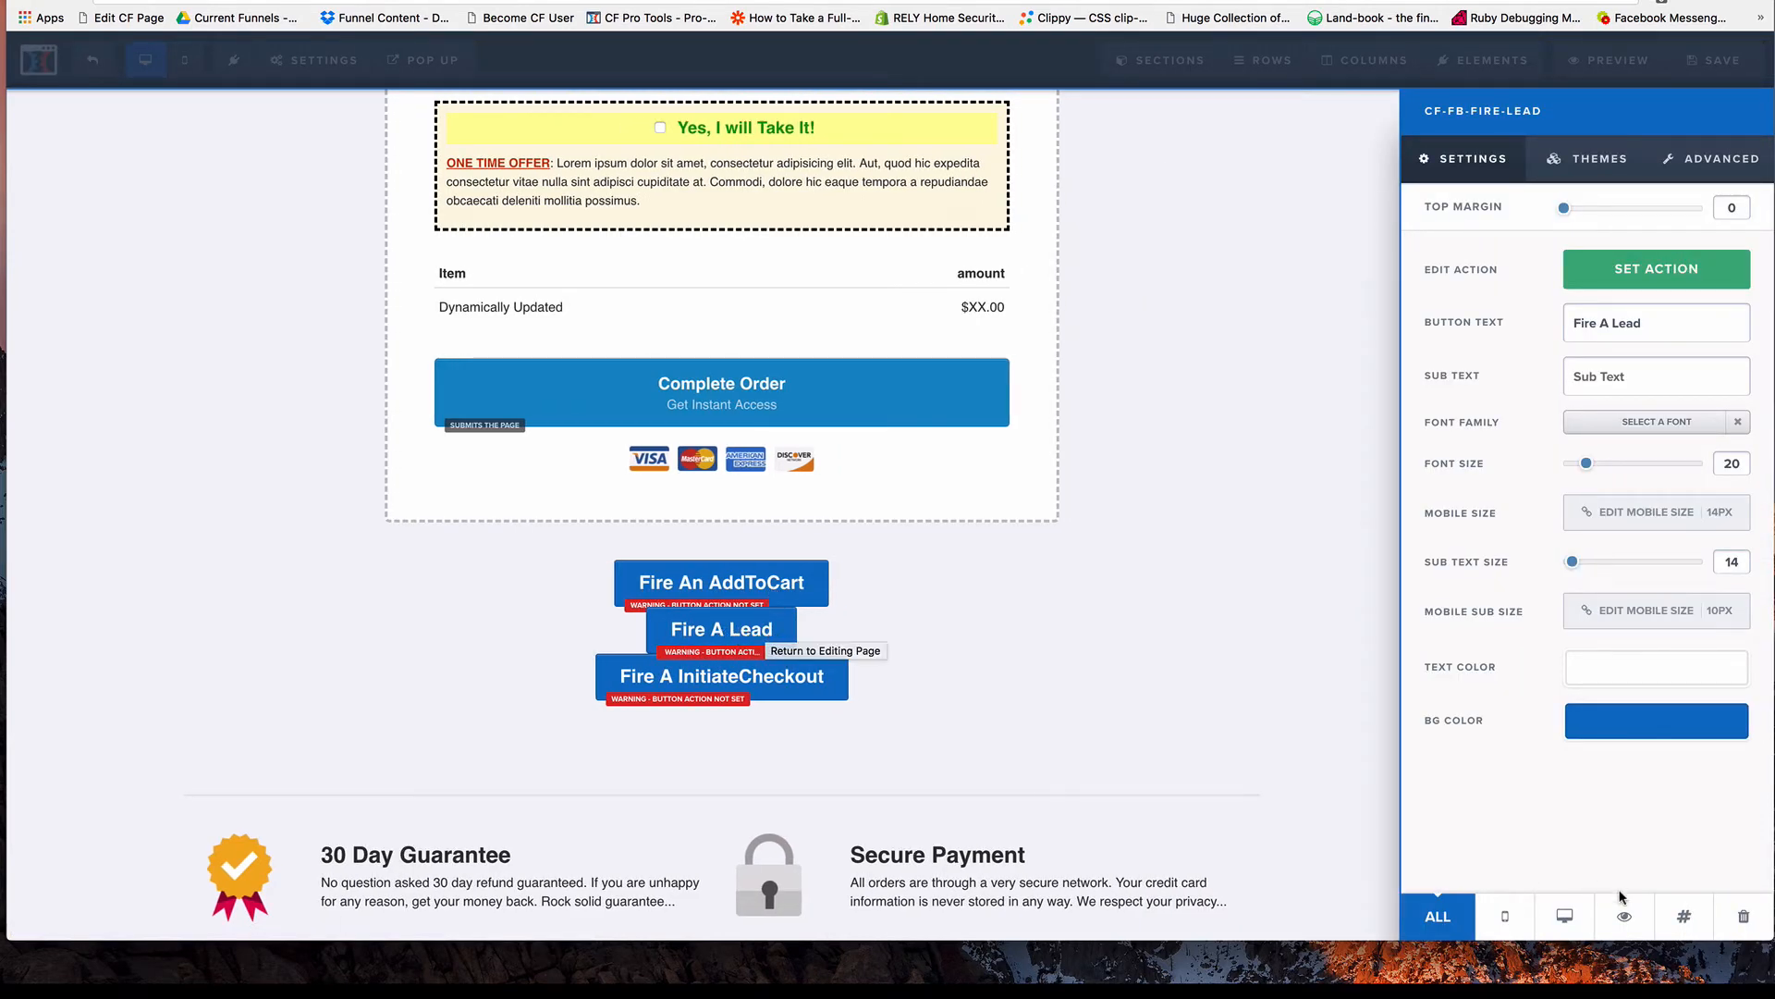
pyautogui.click(1682, 917)
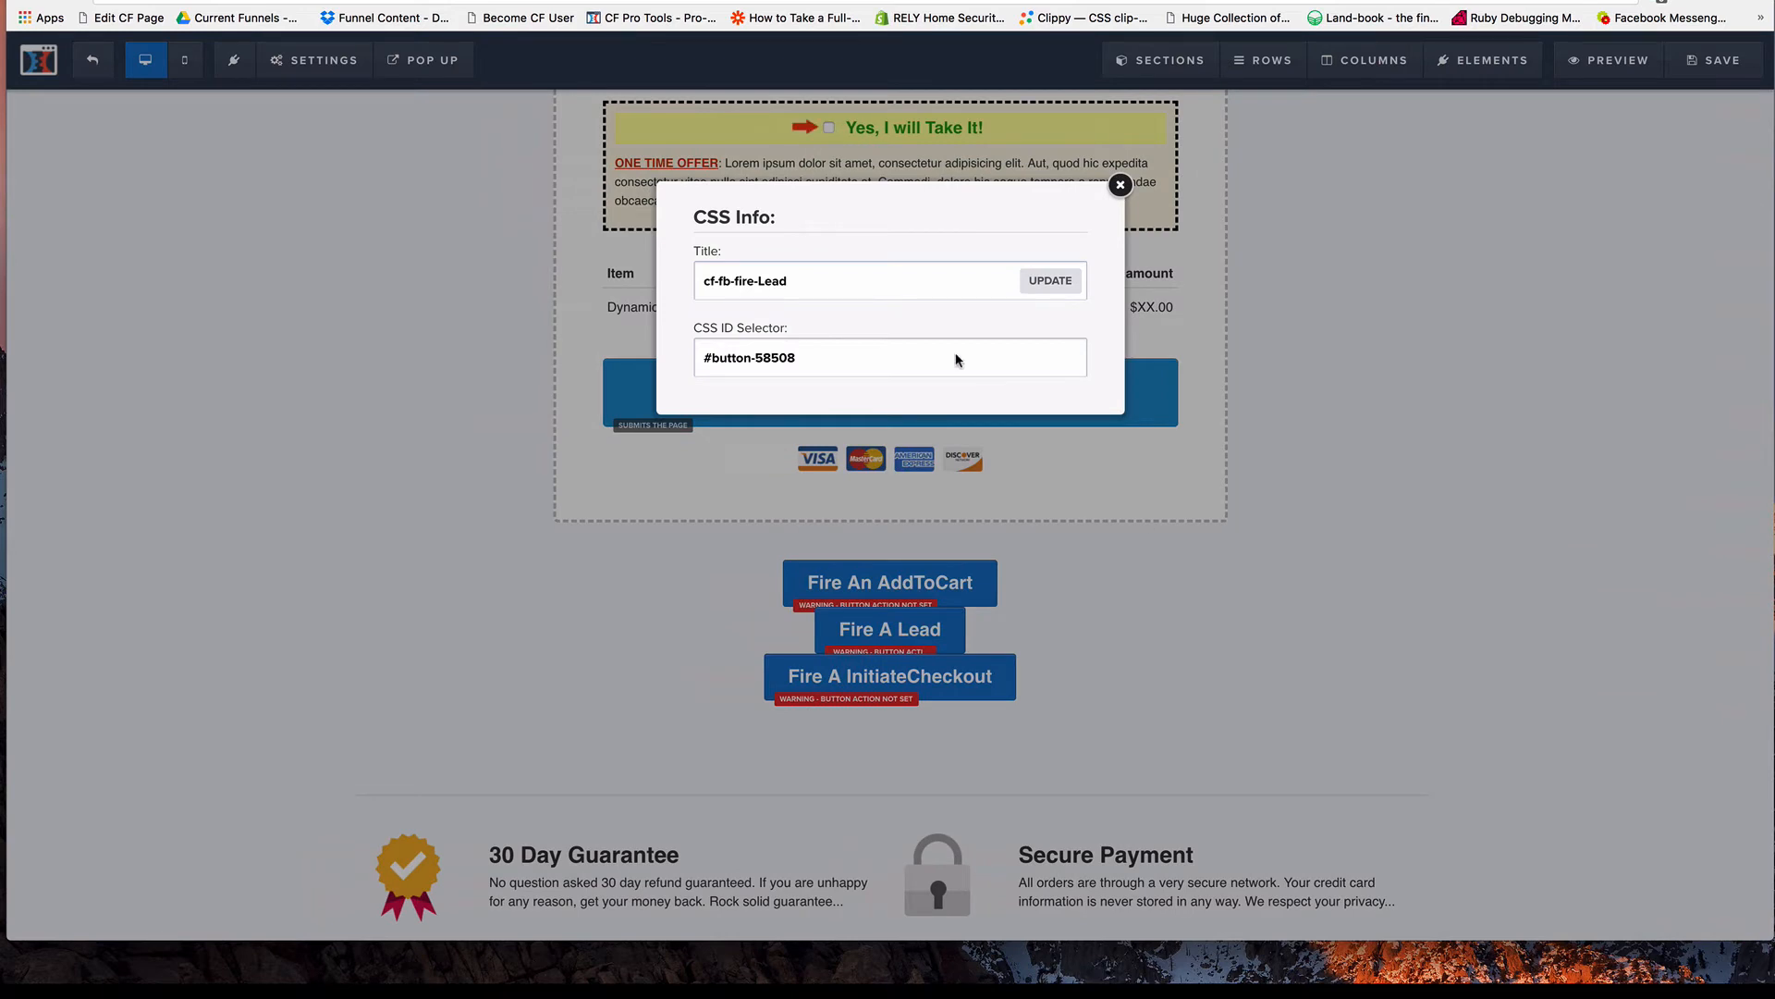
pyautogui.doubleClick(773, 281)
pyautogui.click(807, 282)
pyautogui.write('-')
pyautogui.press('BackSpace')
pyautogui.write('-125')
pyautogui.write('USD')
pyautogui.press('BackSpace')
pyautogui.press('BackSpace')
pyautogui.press('BackSpace')
pyautogui.write('EUR')
pyautogui.press('BackSpace')
pyautogui.press('BackSpace')
pyautogui.press('BackSpace')
pyautogui.write('GBP')
pyautogui.press('BackSpace')
pyautogui.press('BackSpace')
pyautogui.press('BackSpace')
pyautogui.write('CAD')
# Remove the trial value and currency from the Fire A Lead button's CSS title and update it.
pyautogui.press('BackSpace')
pyautogui.press('BackSpace')
pyautogui.press('BackSpace')
pyautogui.press('BackSpace')
pyautogui.press('BackSpace')
pyautogui.press('BackSpace')
pyautogui.write('d')
pyautogui.click(1050, 280)
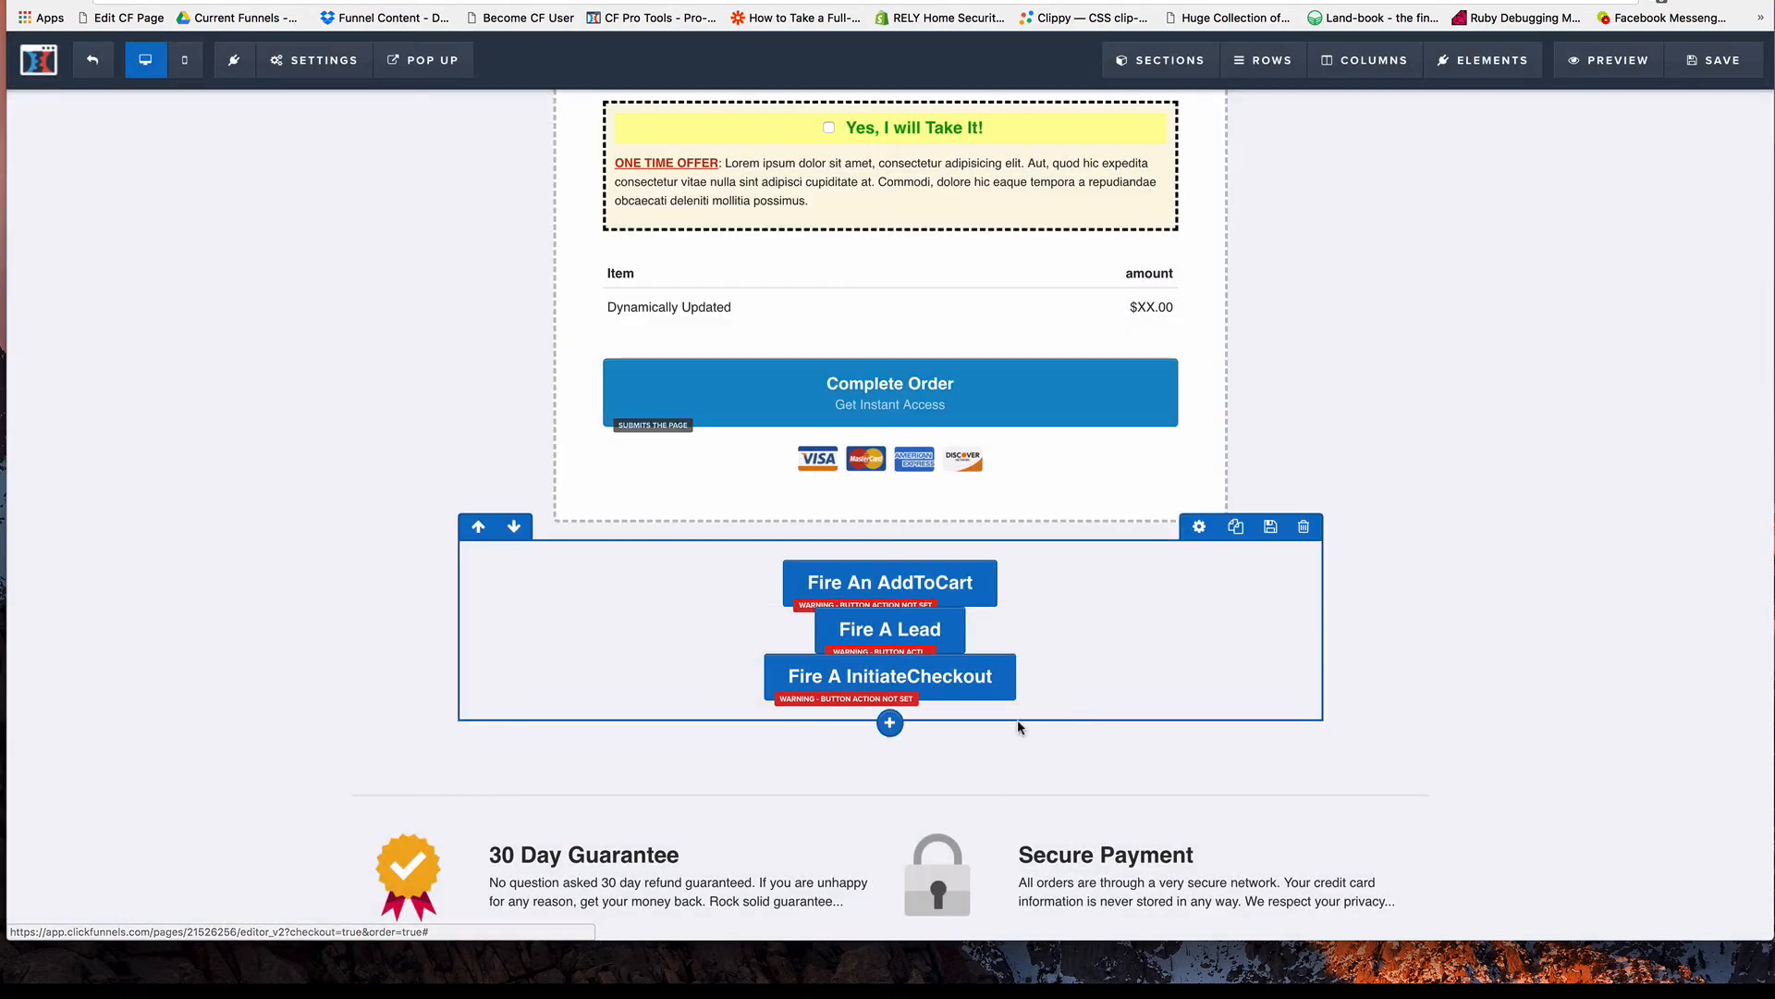
# Inspect the event name in the Fire A InitiateCheckout button's CSS title and close the CSS info.
pyautogui.click(960, 680)
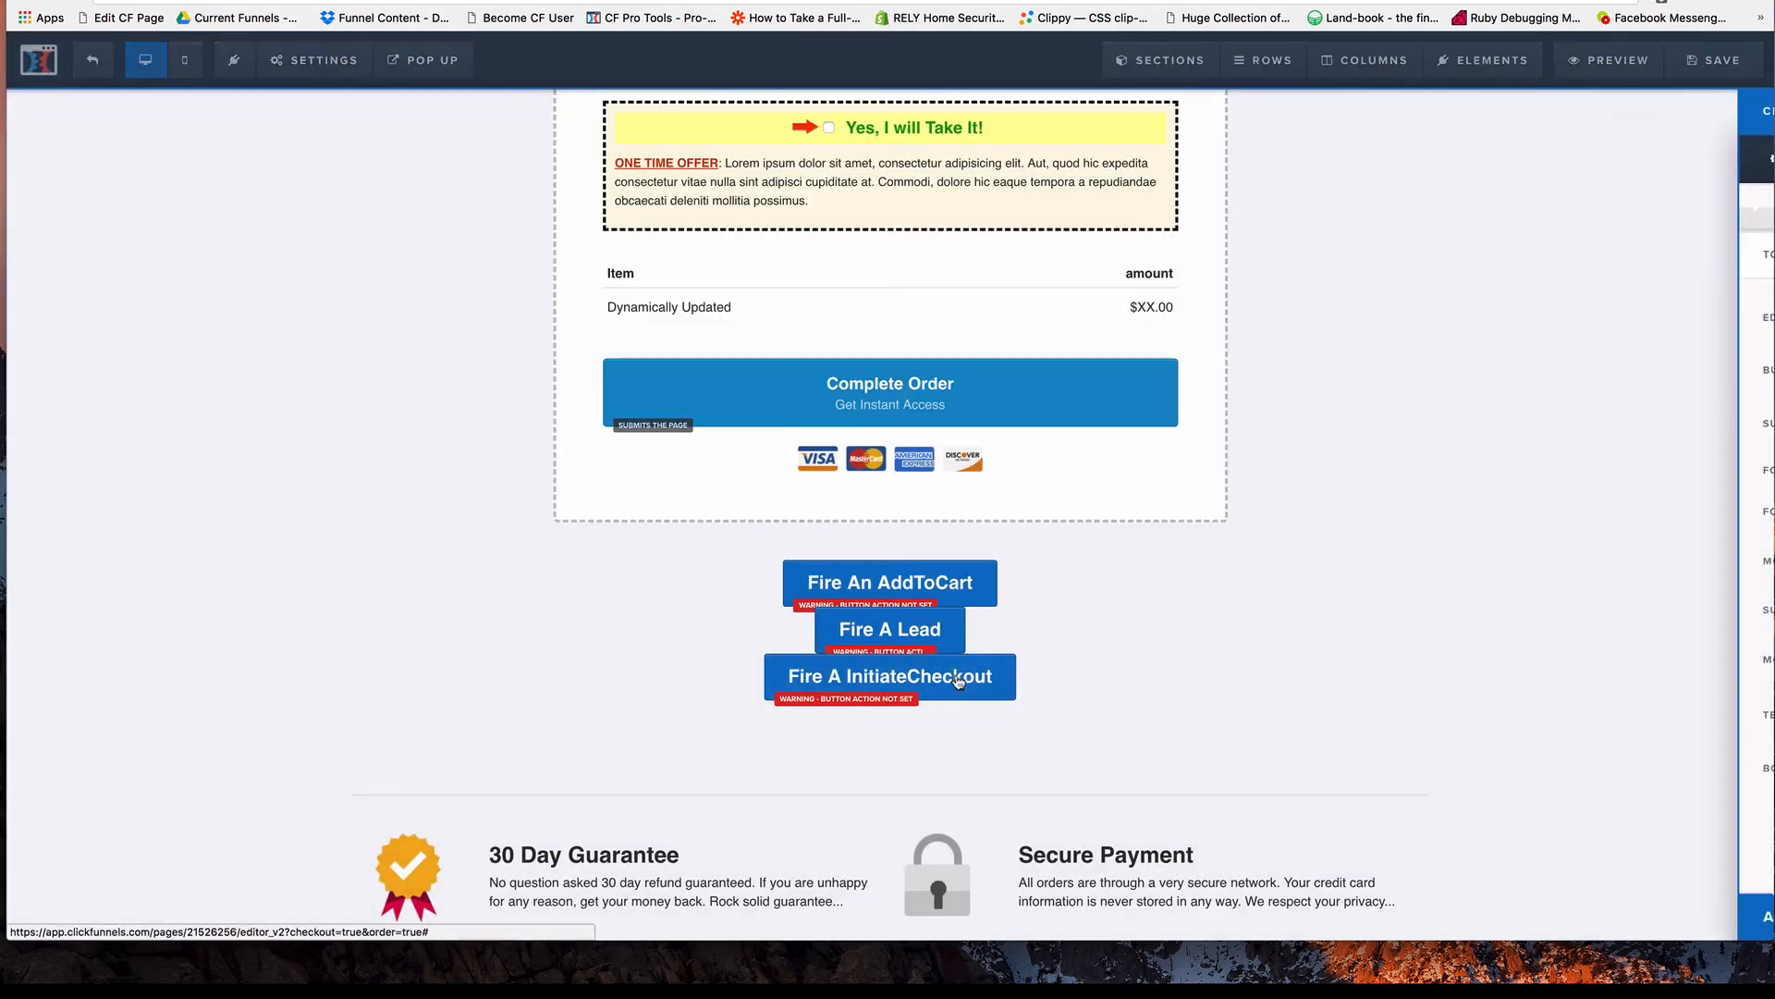
pyautogui.click(1682, 920)
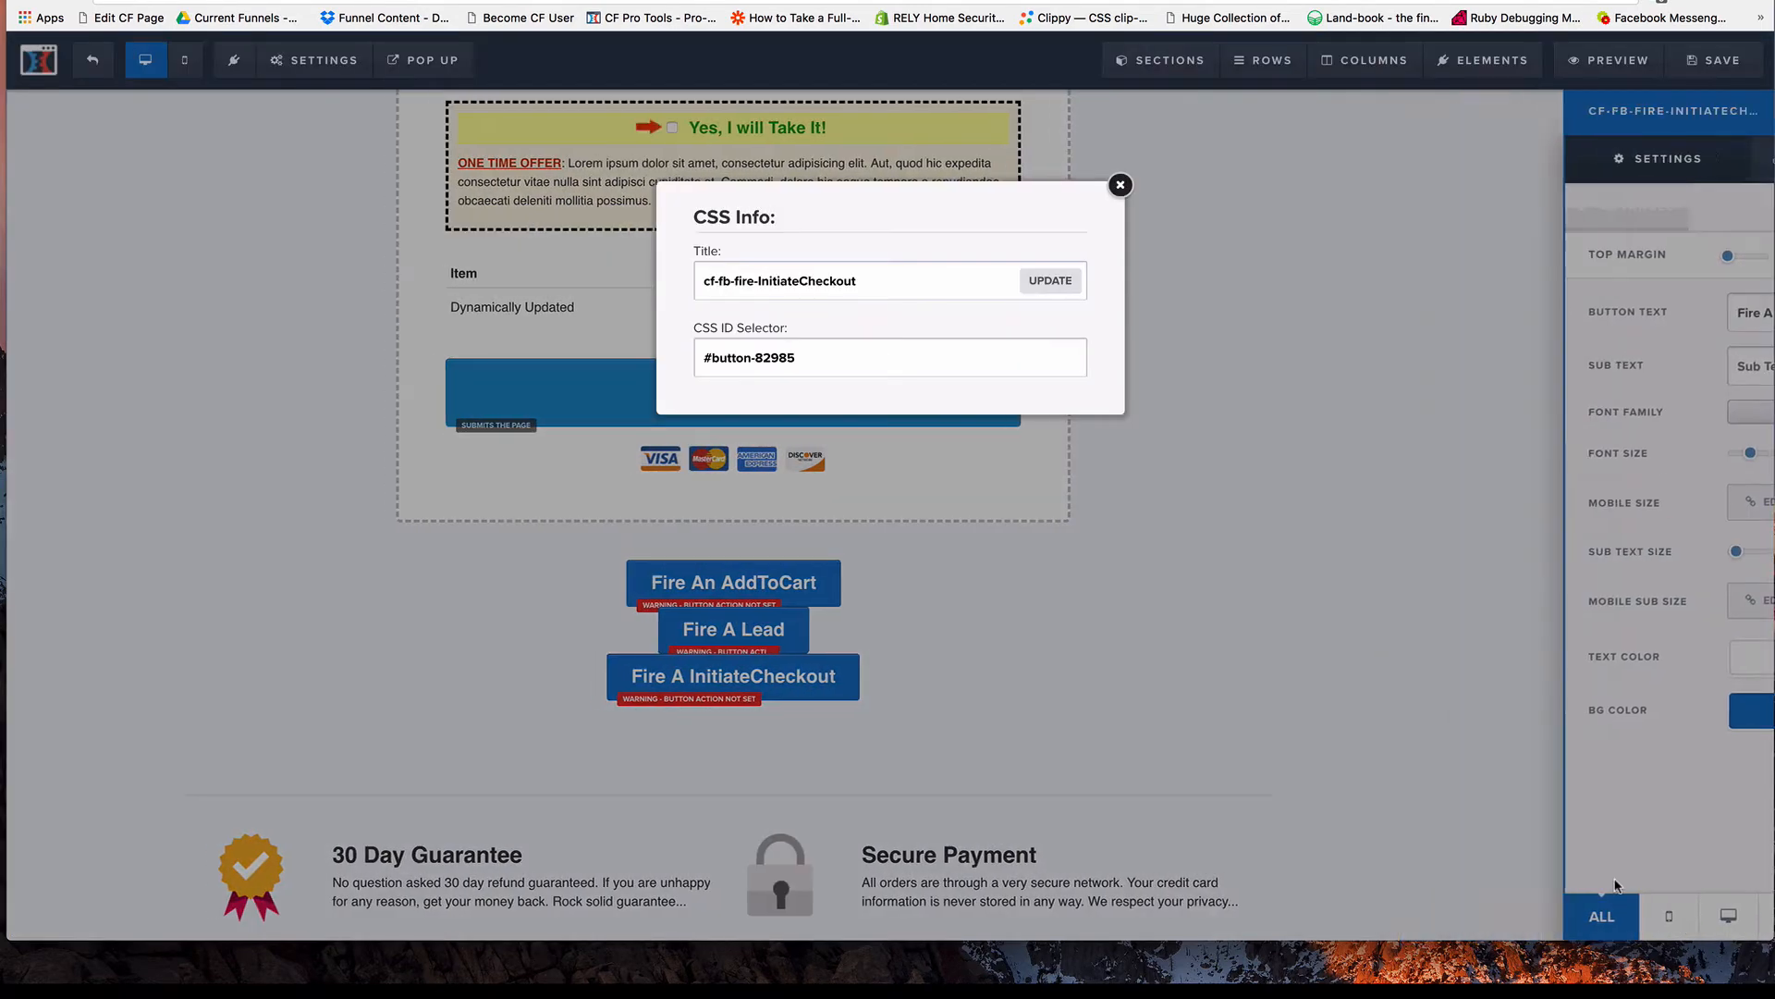
pyautogui.doubleClick(813, 286)
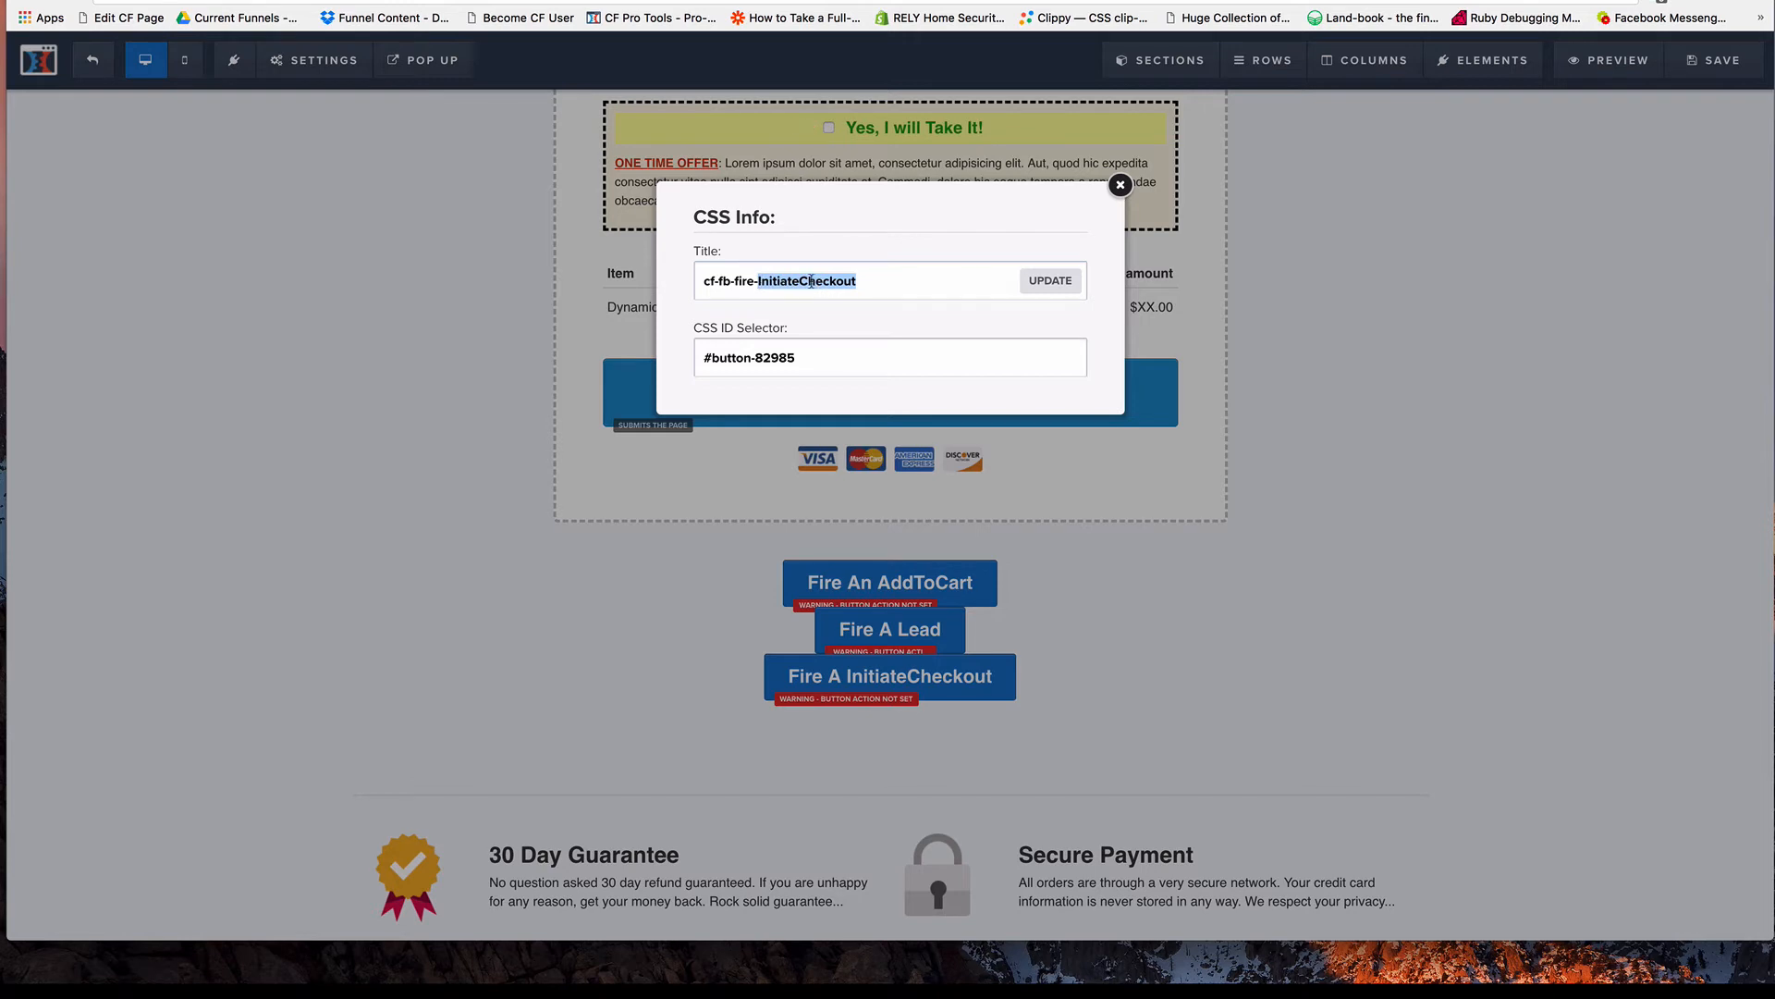
pyautogui.click(1066, 287)
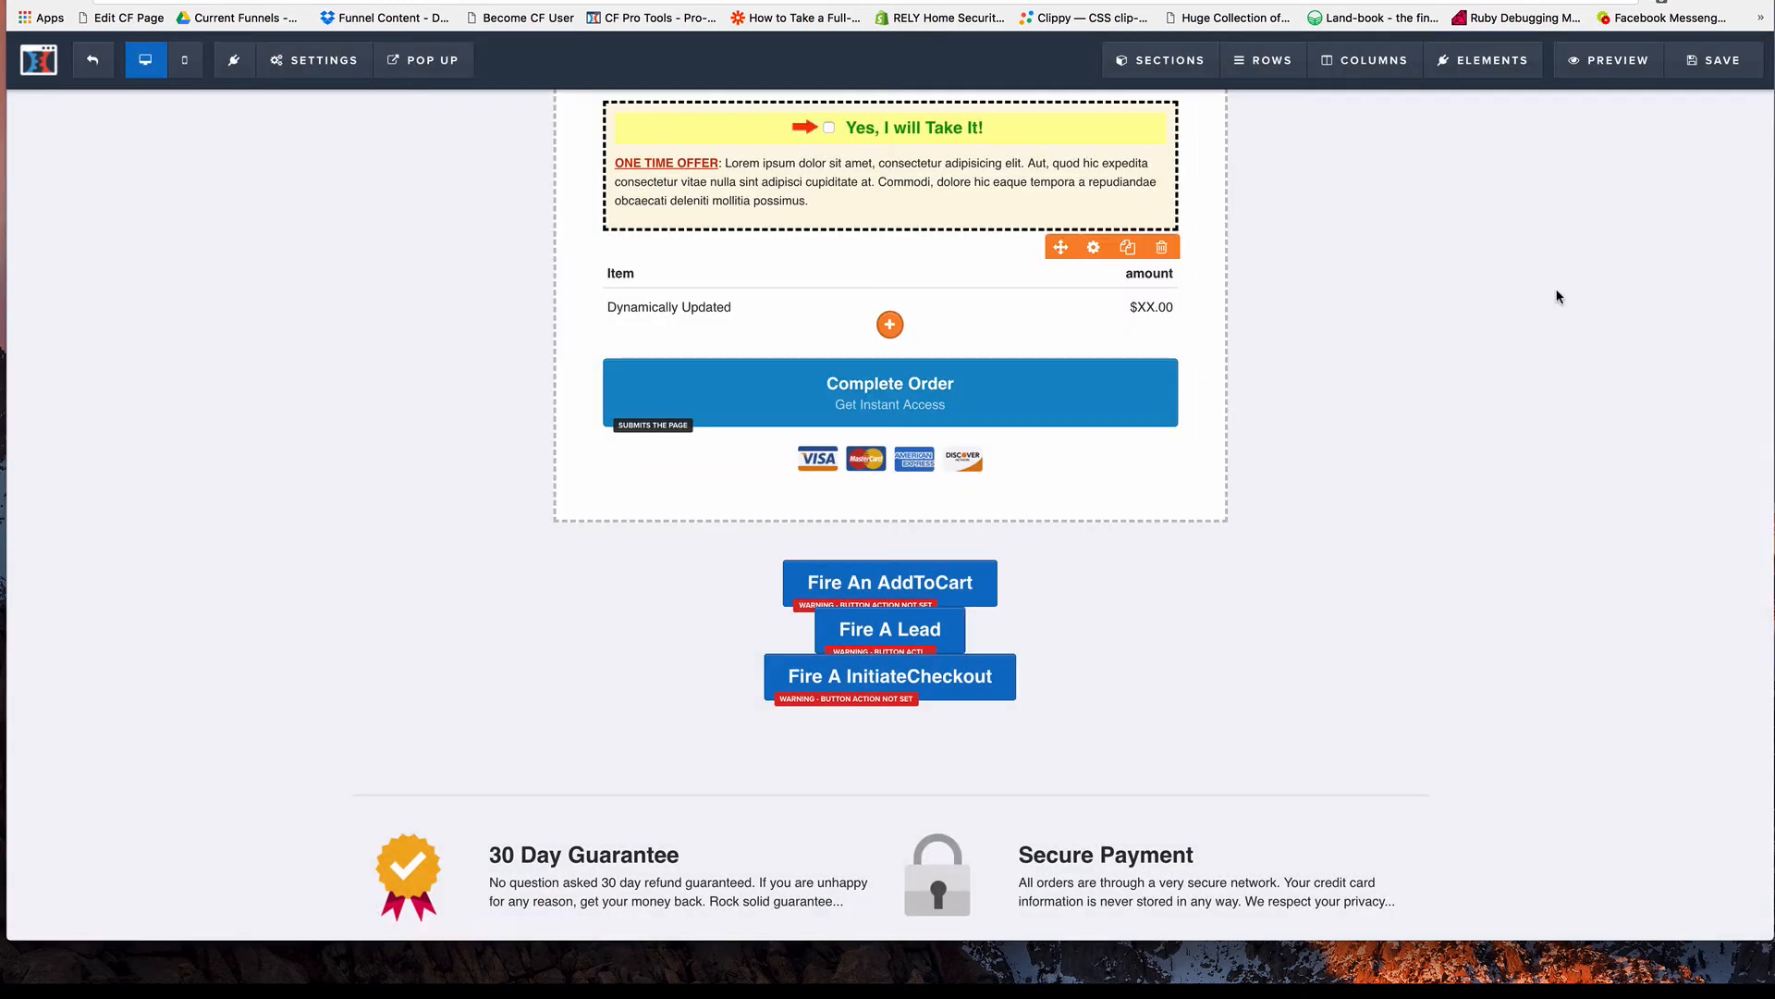
# Save the page and preview it in an incognito window, showing the three Facebook event buttons.
pyautogui.click(1723, 65)
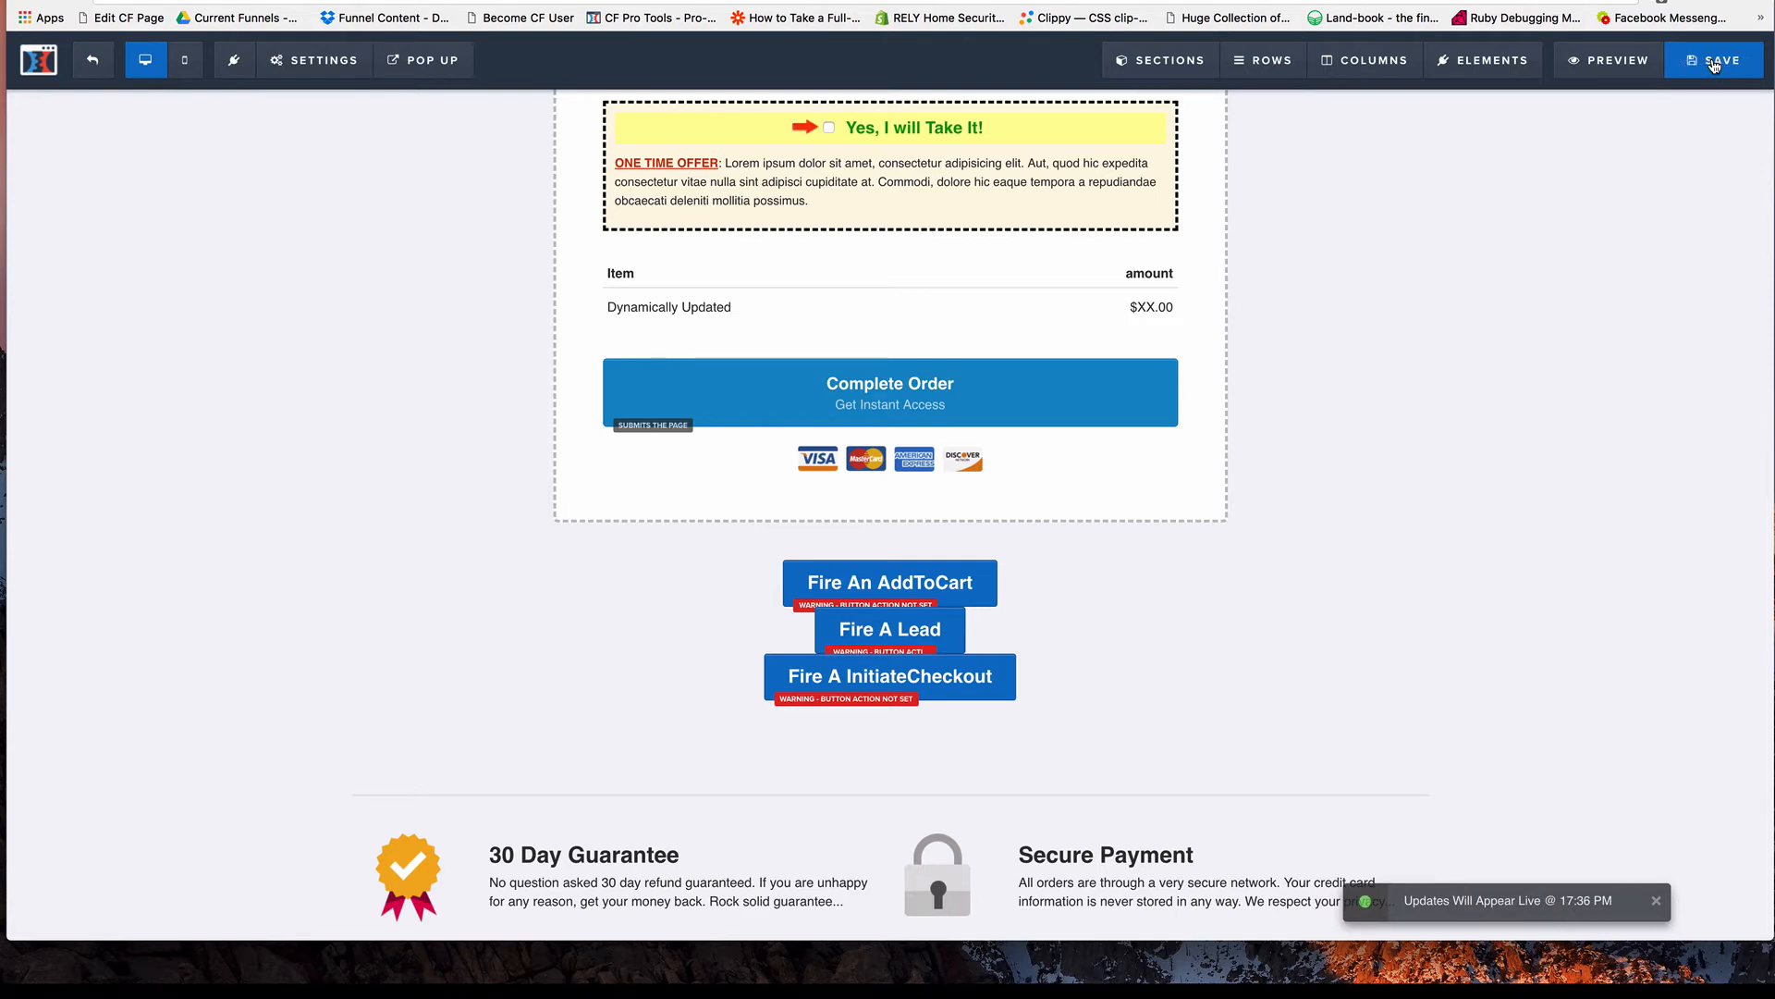
pyautogui.rightClick(1612, 63)
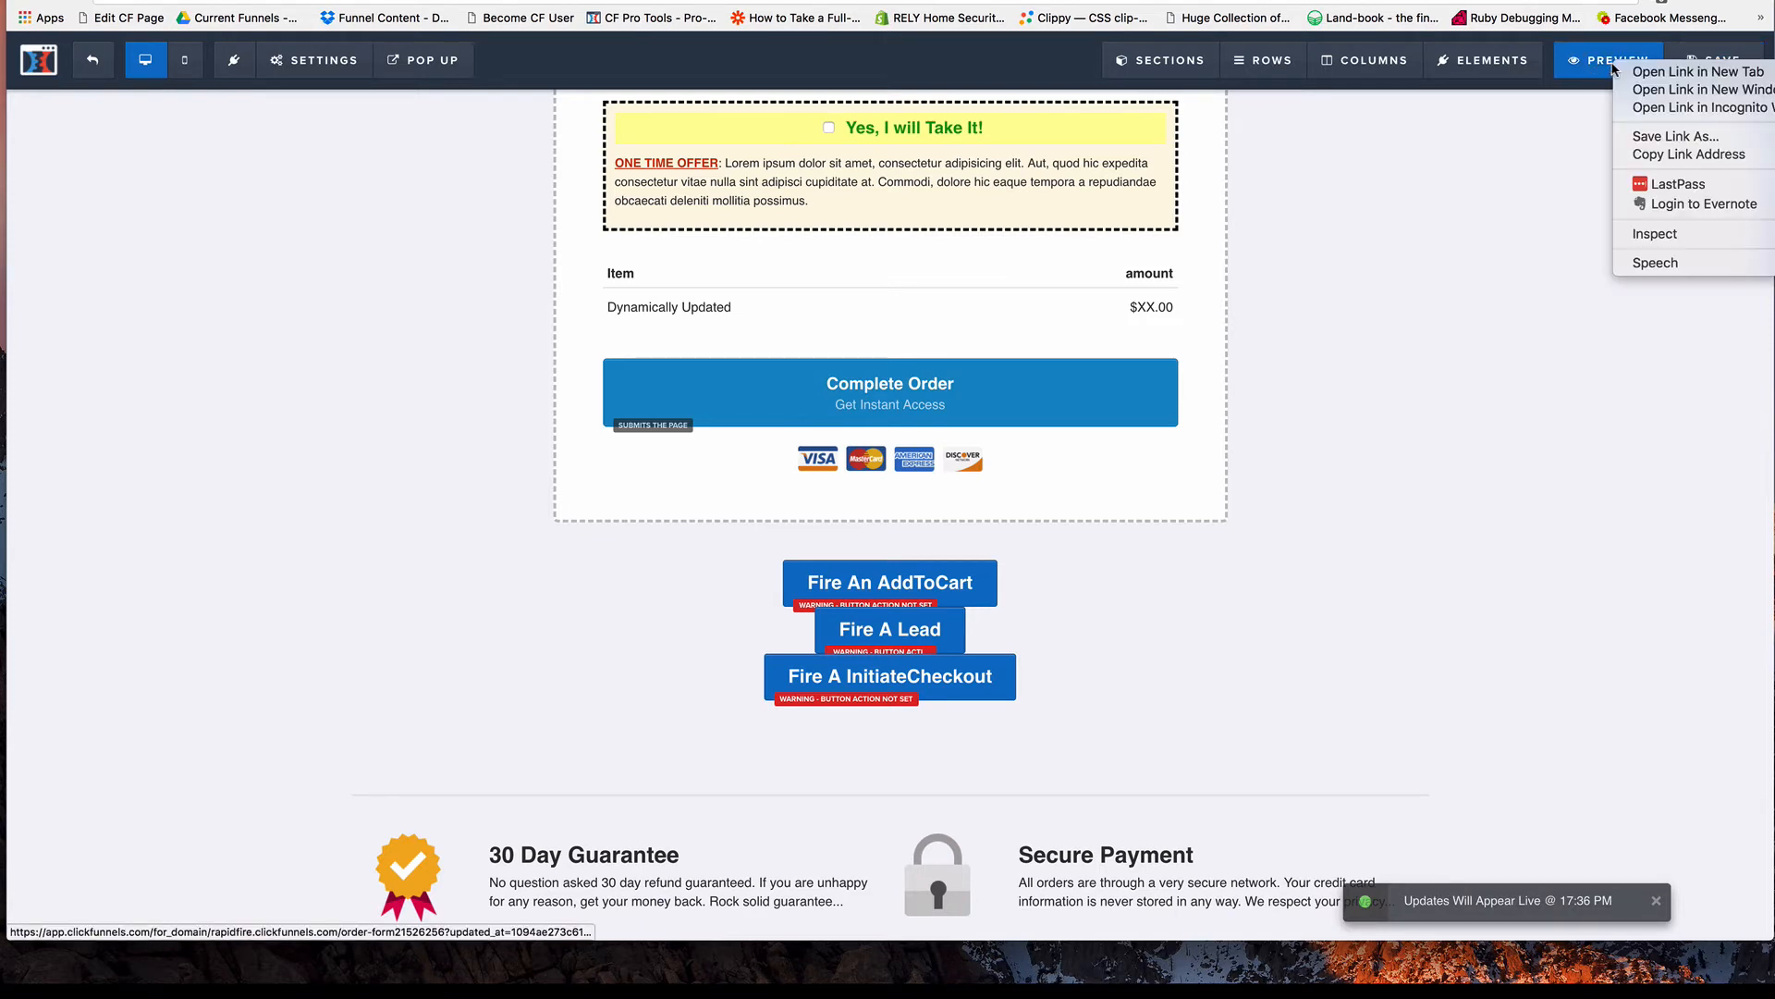
pyautogui.click(1639, 109)
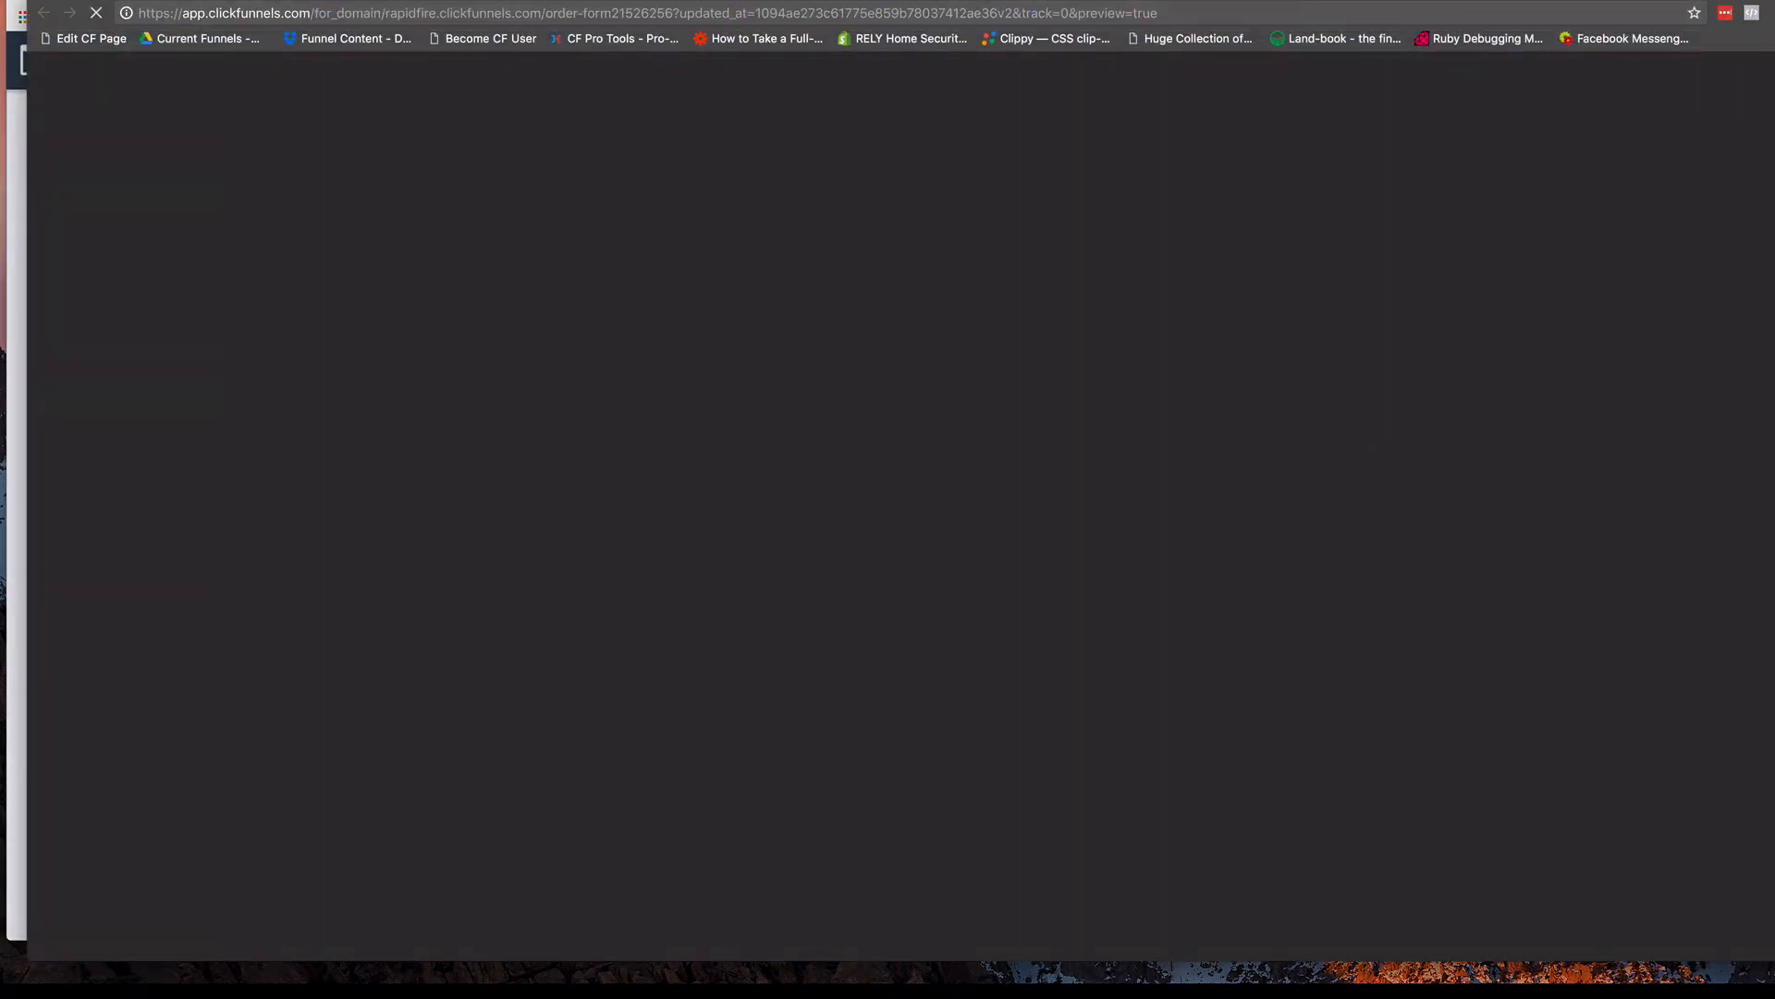
pyautogui.moveTo(916, 0); pyautogui.dragTo(889, 0)
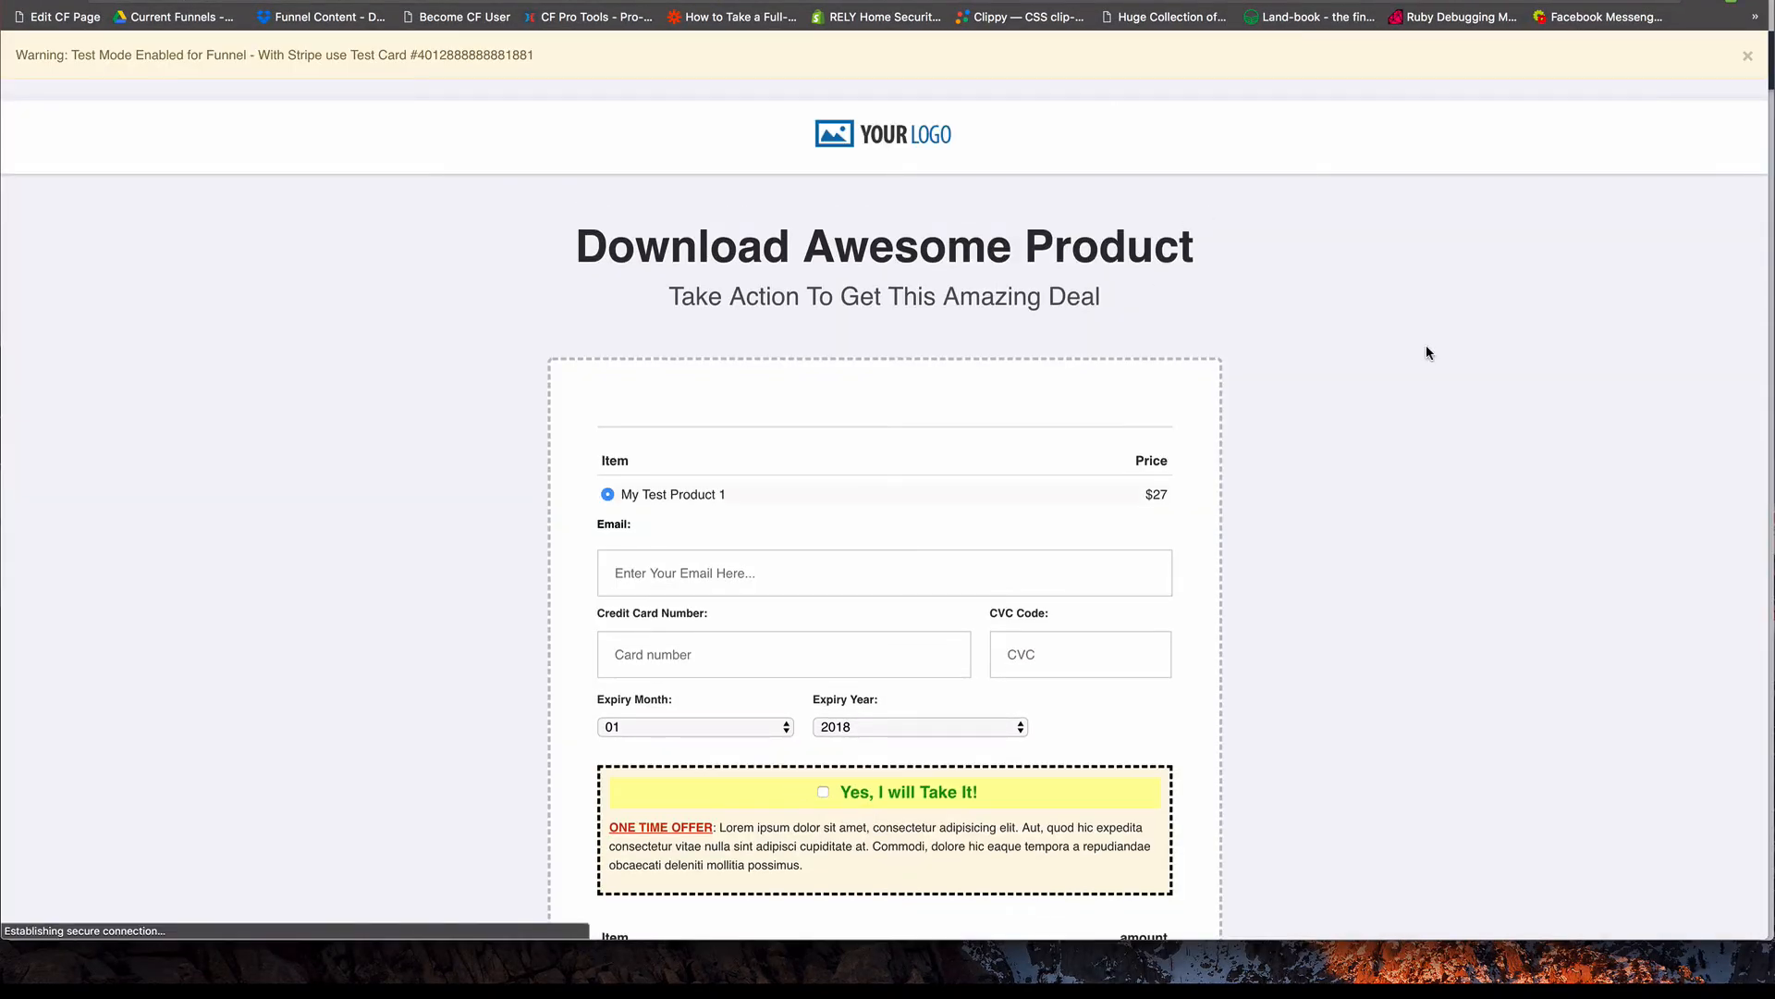
pyautogui.scroll(-9, 1408, 342)
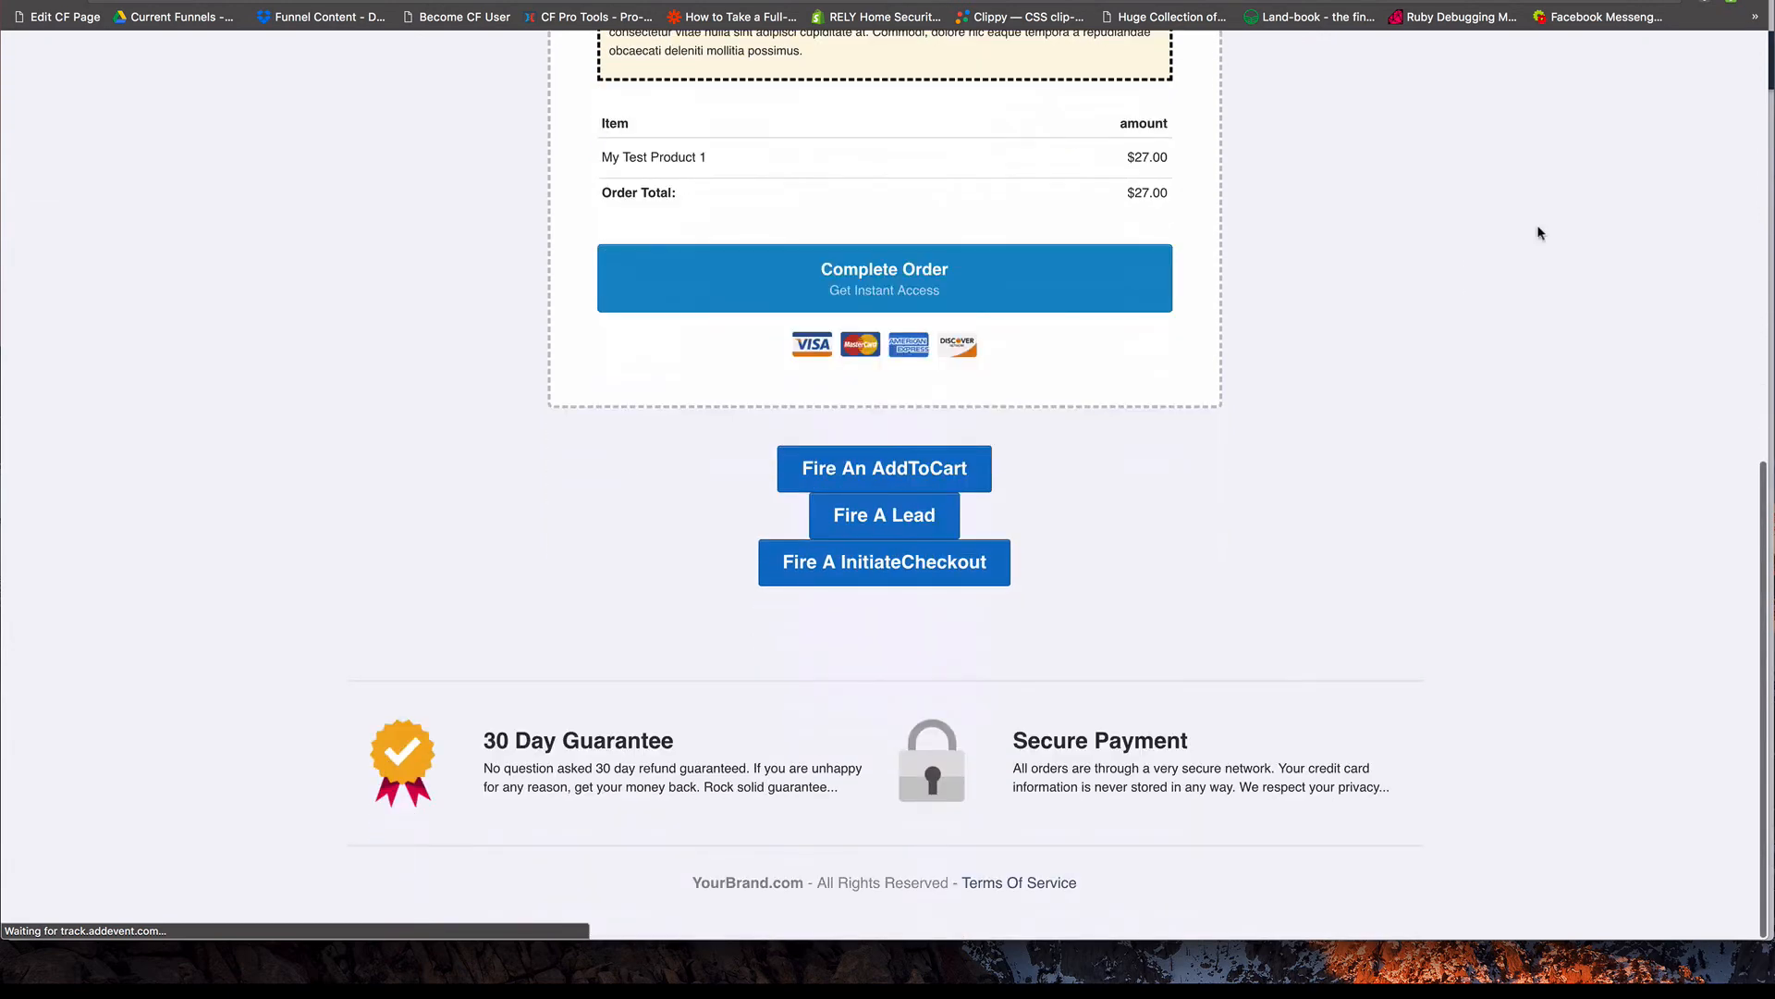
# Review the pixel events in Facebook Pixel Helper, fire the AddToCart button on the preview page, and check the helper again.
pyautogui.click(1726, 4)
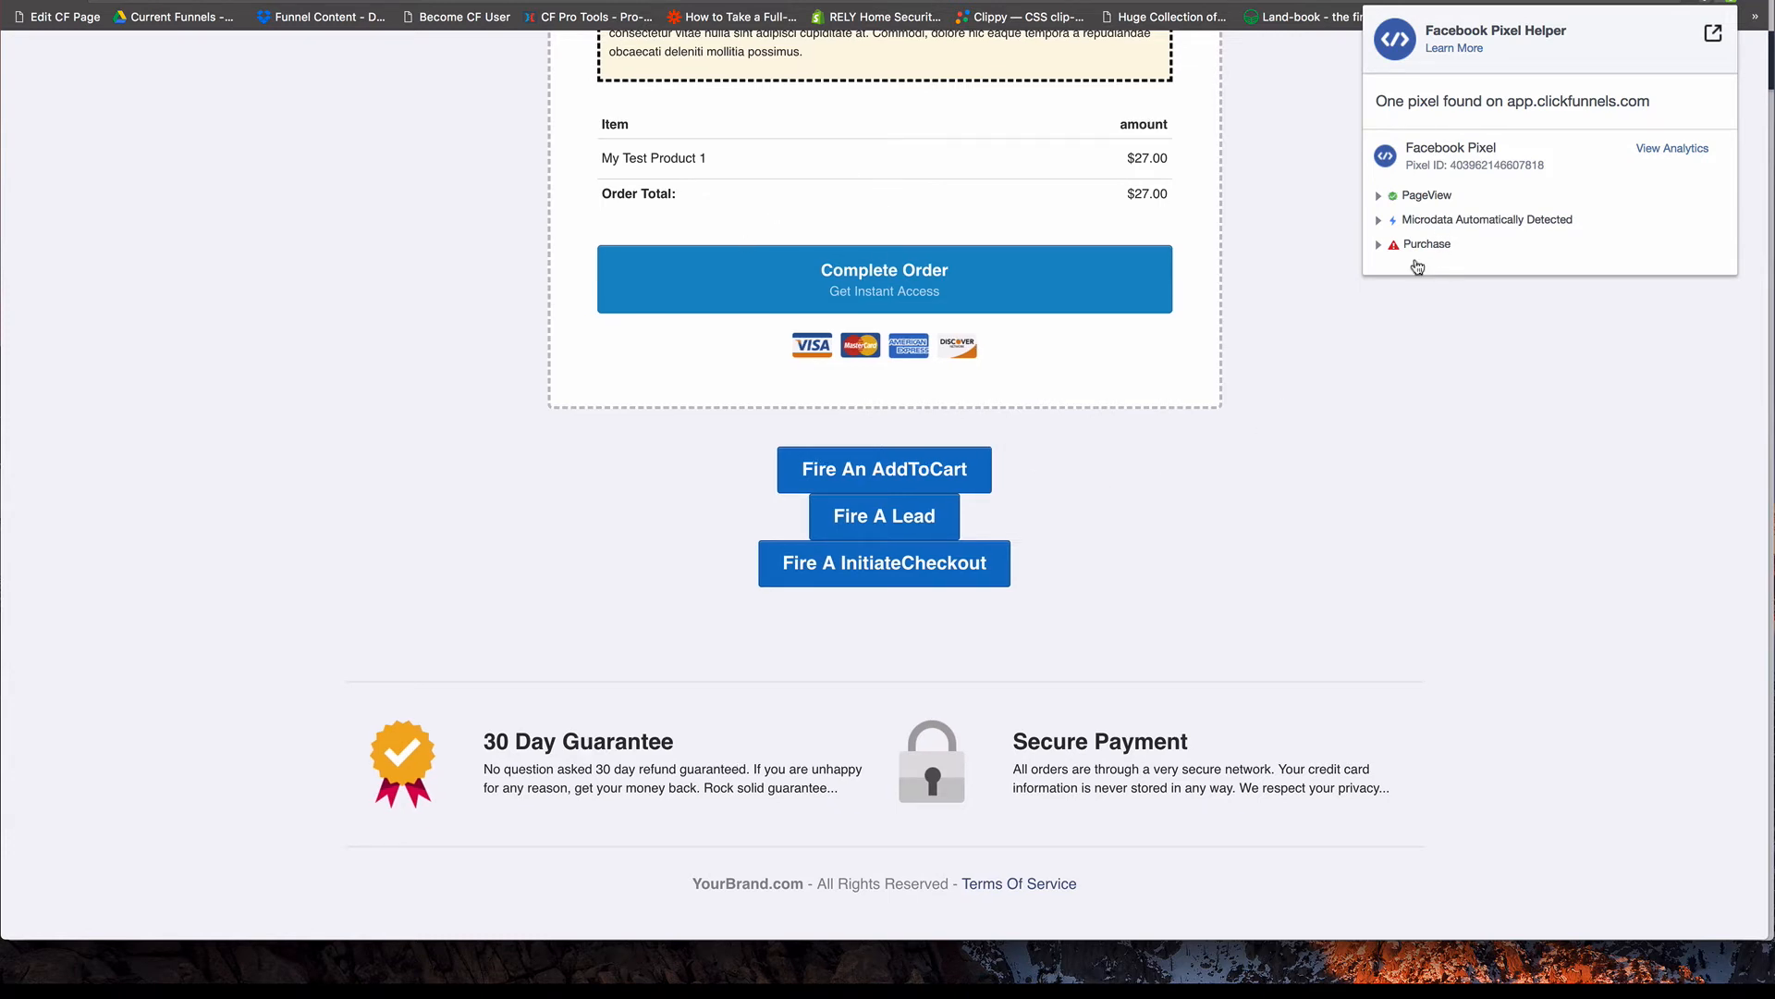
pyautogui.click(1223, 524)
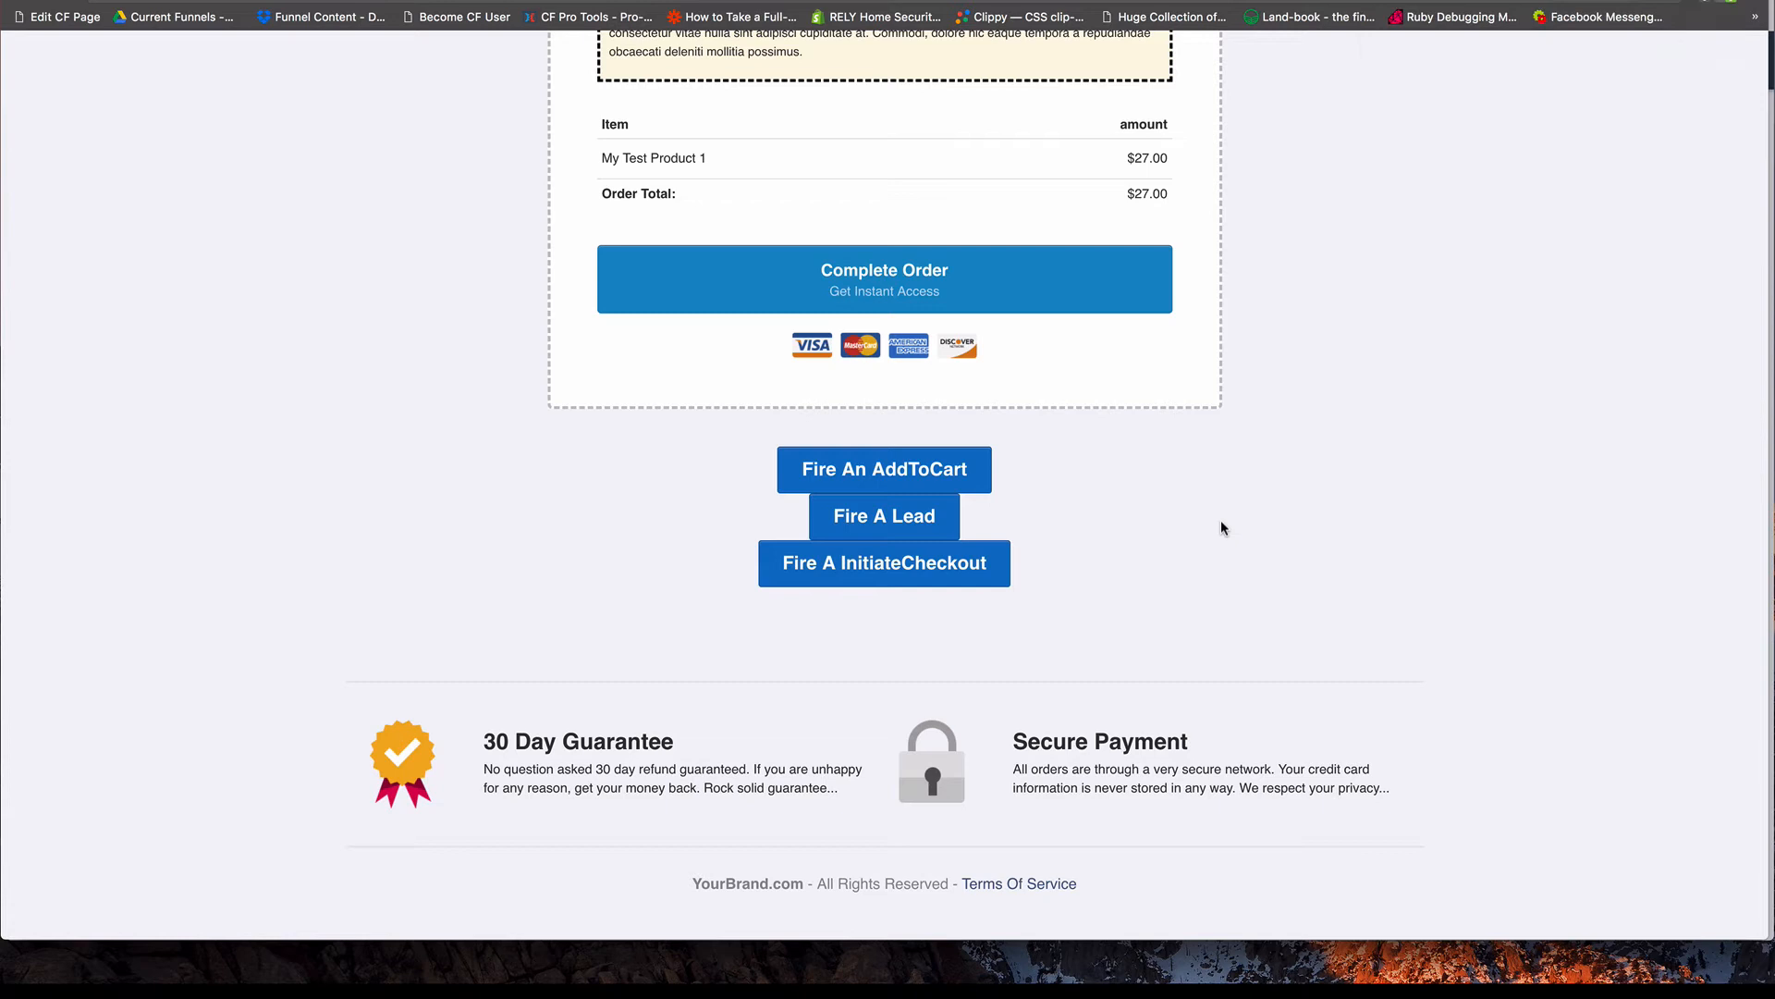
pyautogui.click(891, 473)
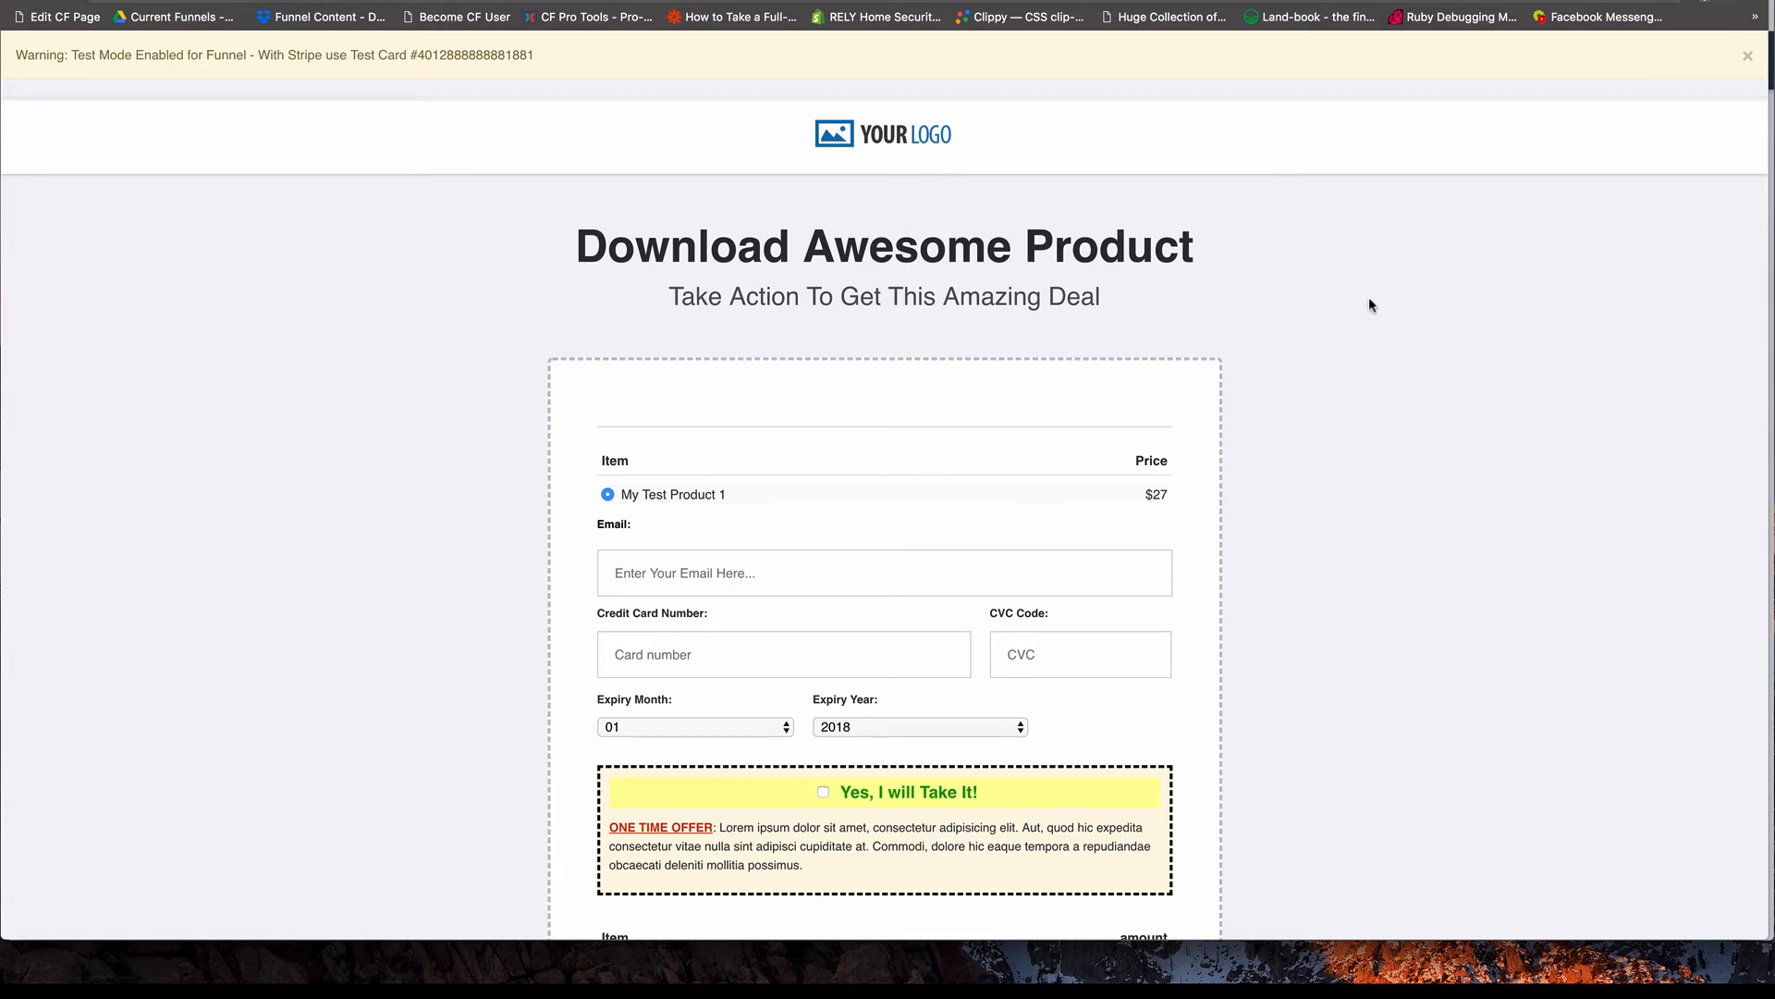
pyautogui.scroll(-5, 1372, 298)
pyautogui.scroll(-5, 1406, 241)
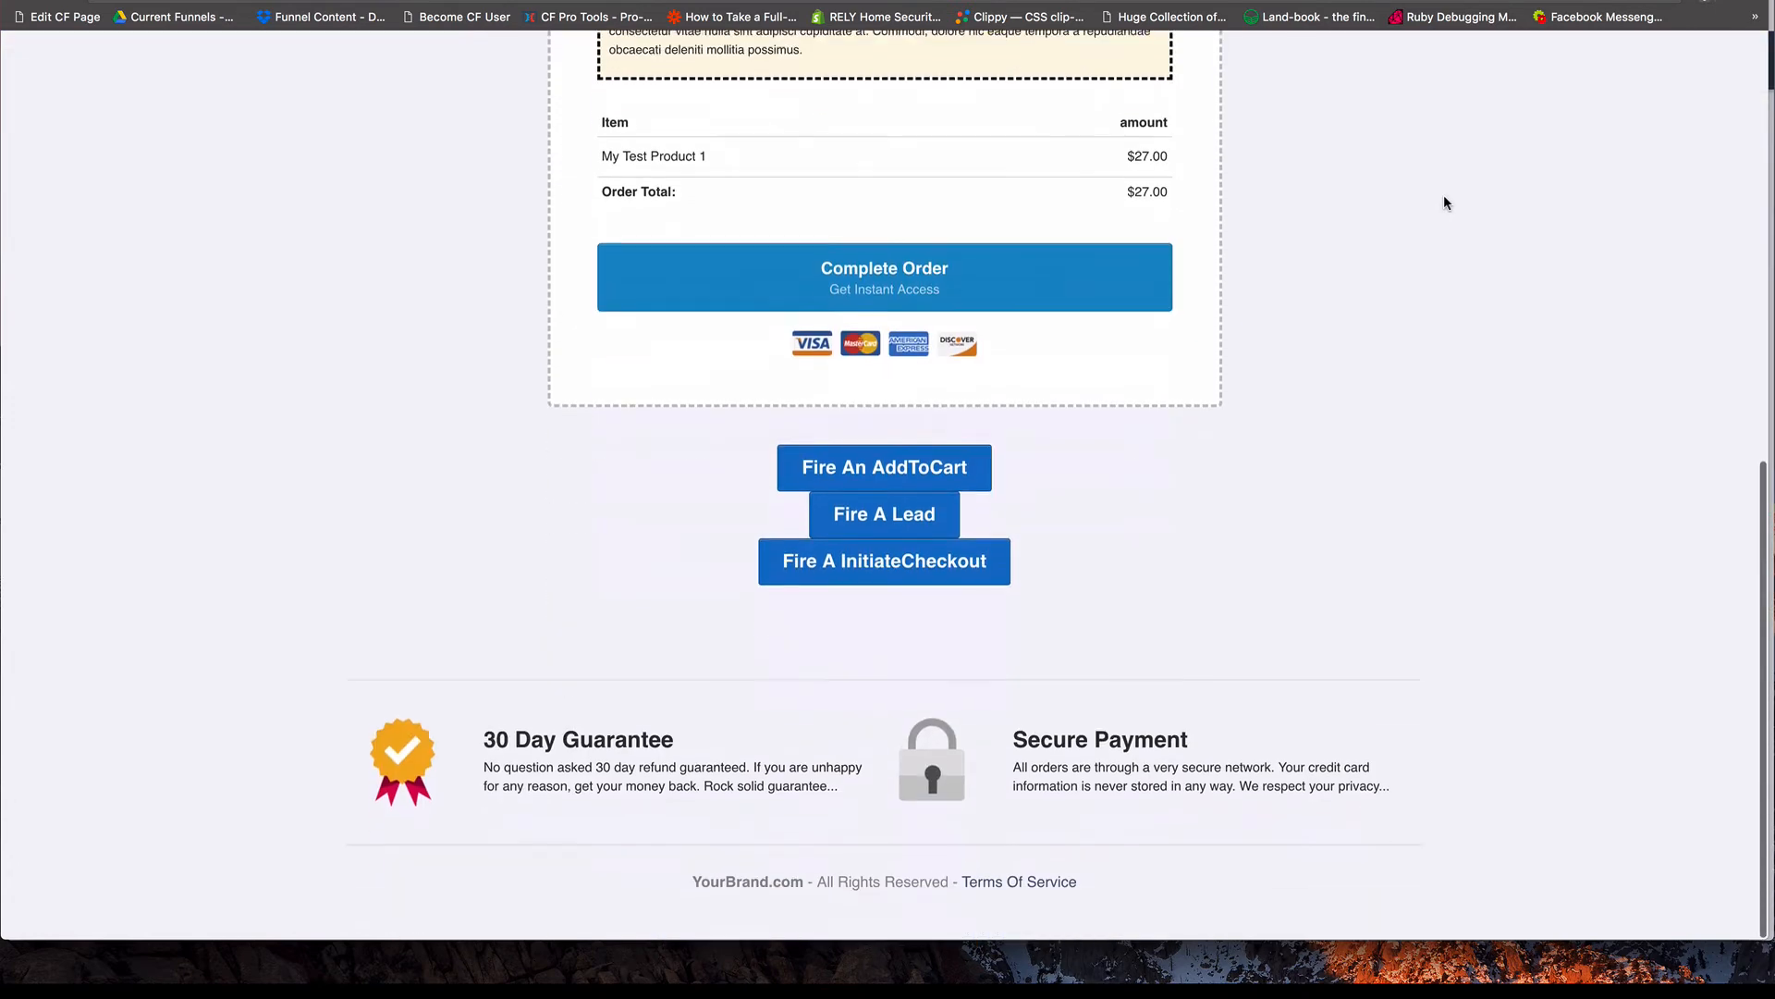
pyautogui.click(1724, 3)
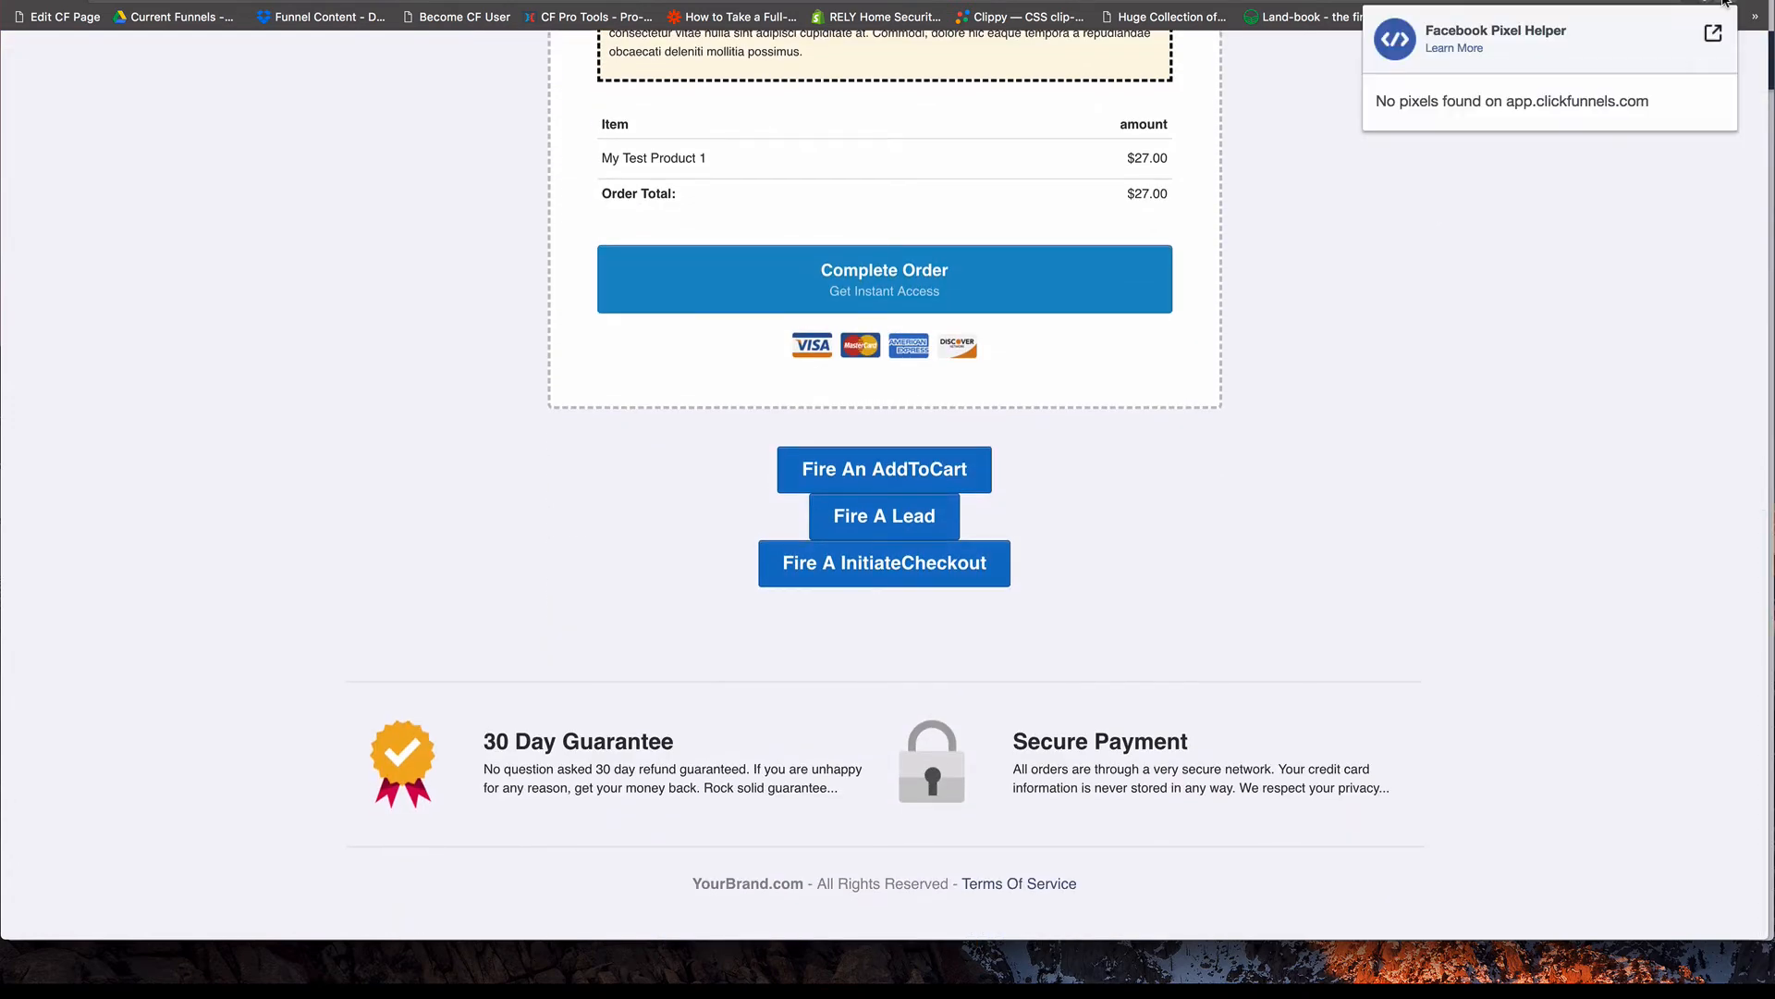
pyautogui.click(1372, 349)
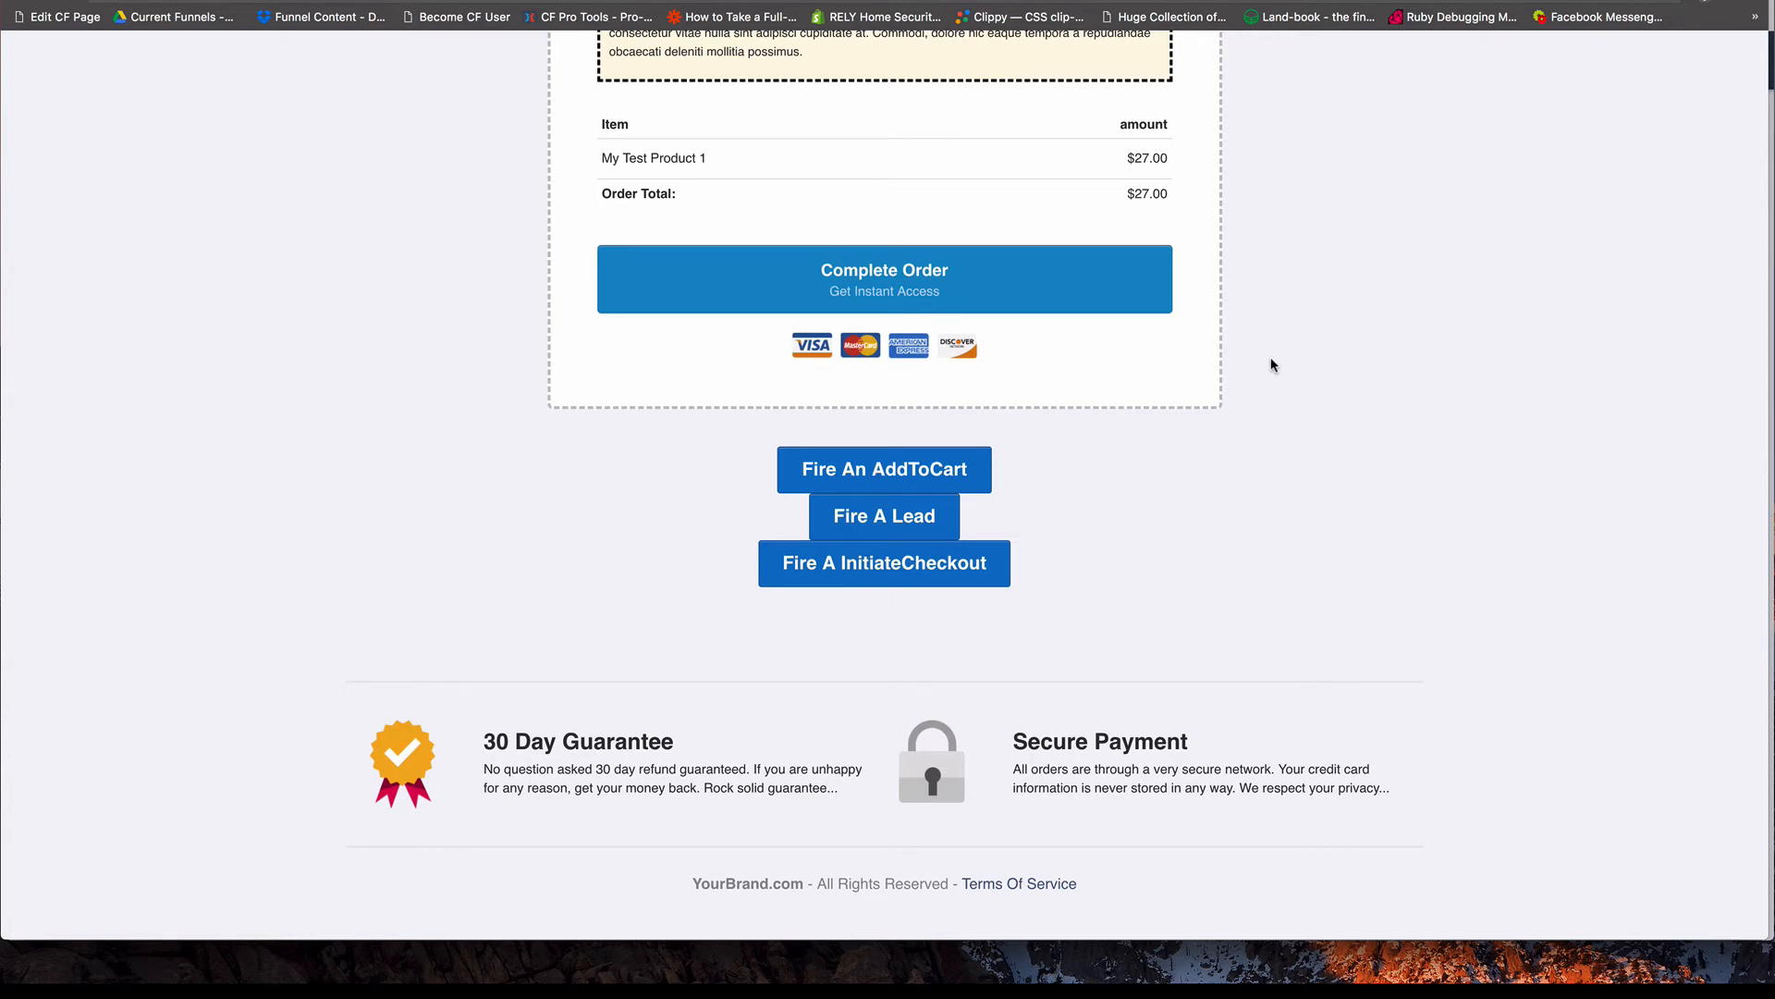
# Reload the preview page and check its pixel events in Facebook Pixel Helper.
pyautogui.press('super+r')
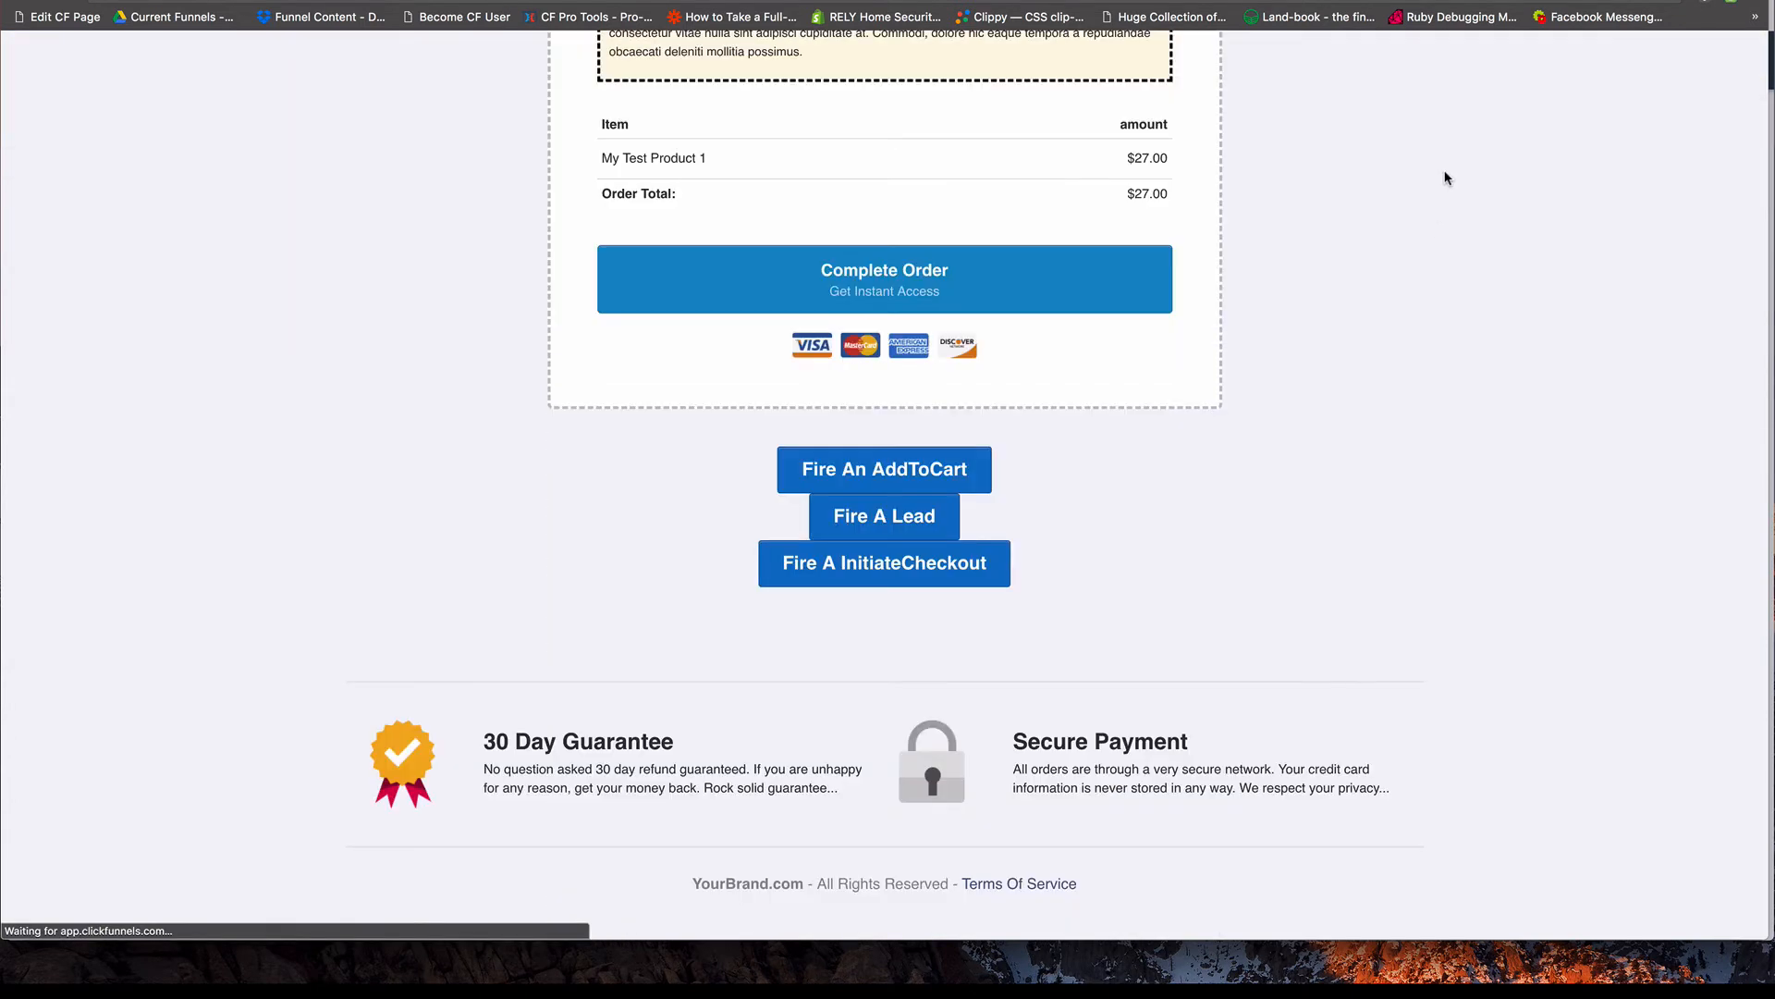
pyautogui.click(1733, 2)
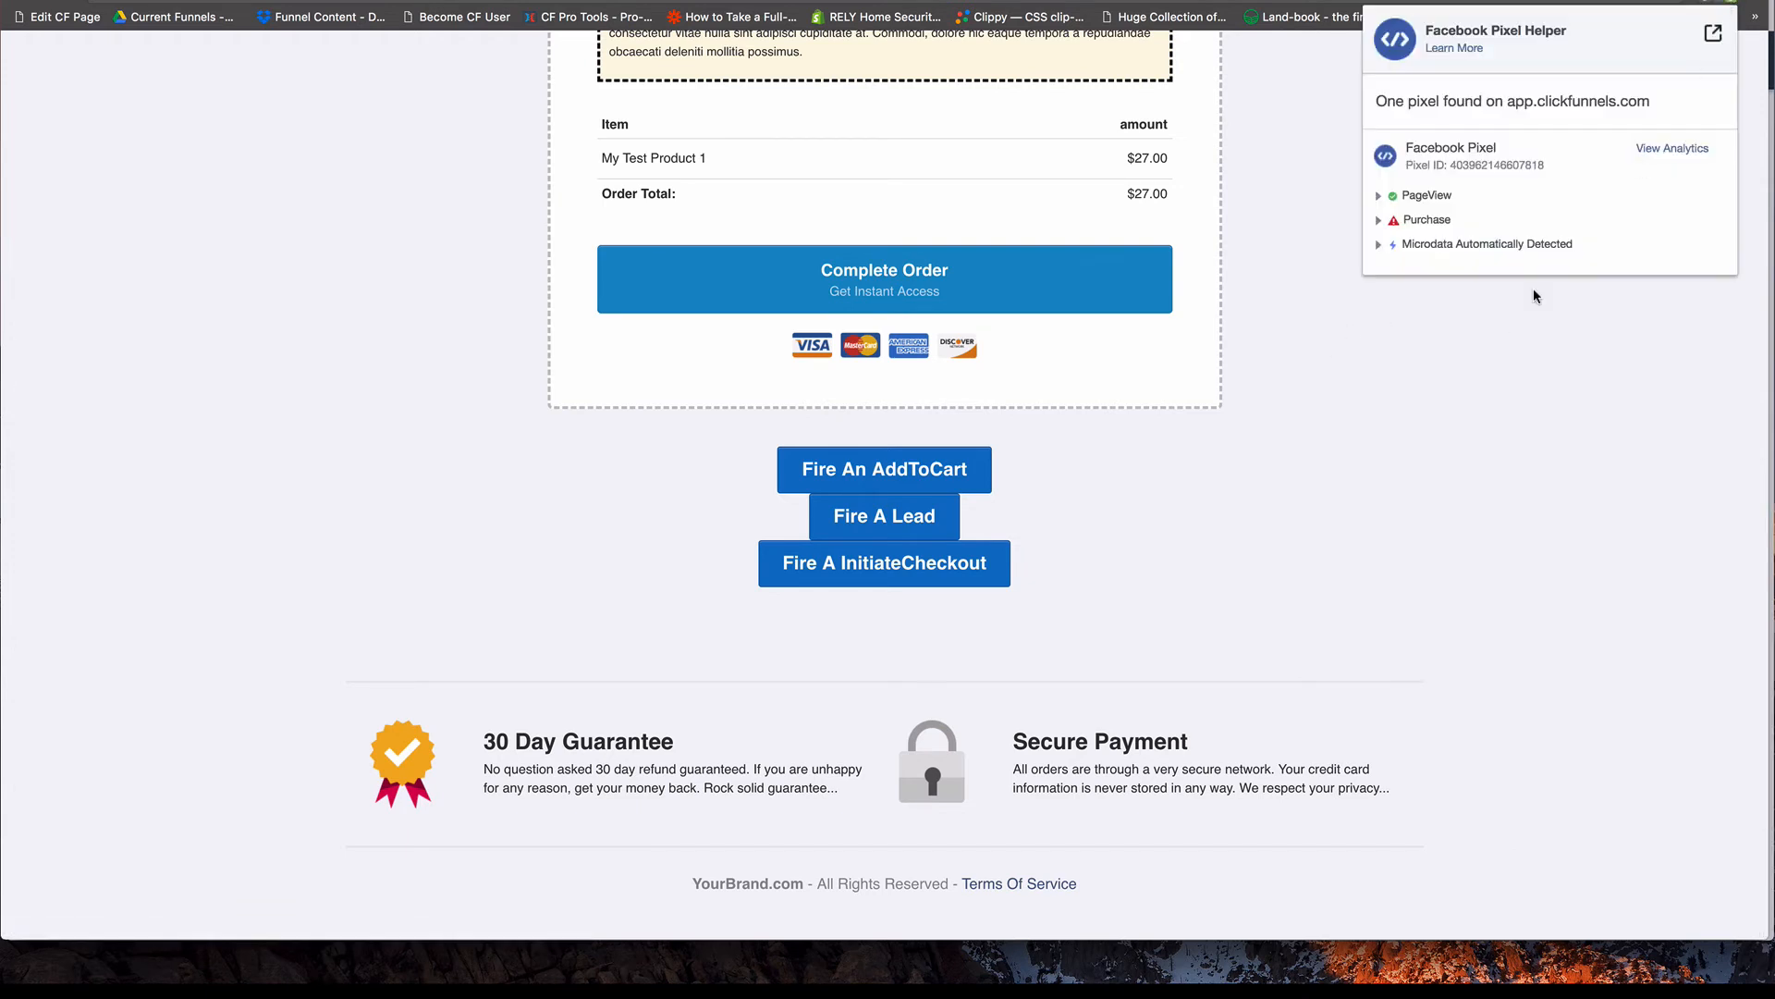
pyautogui.click(1328, 485)
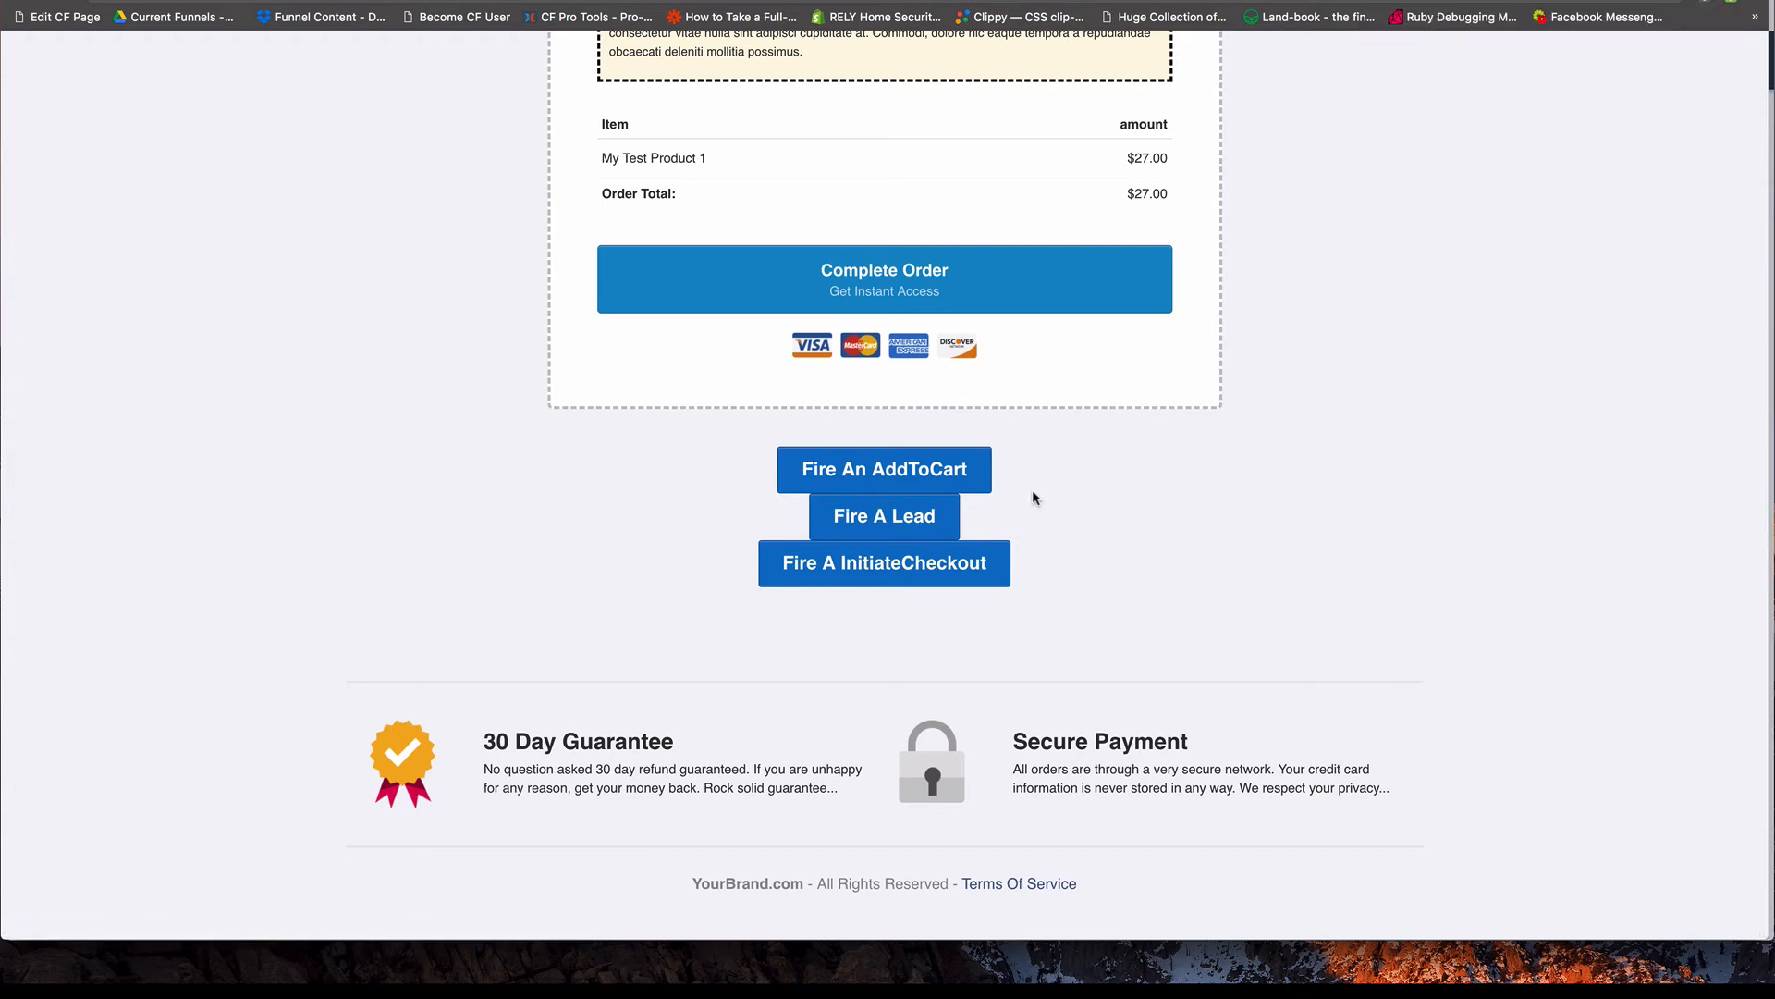
# Fire the AddToCart button and inspect the custom parameters sent with its event in Facebook Pixel Helper.
pyautogui.click(886, 480)
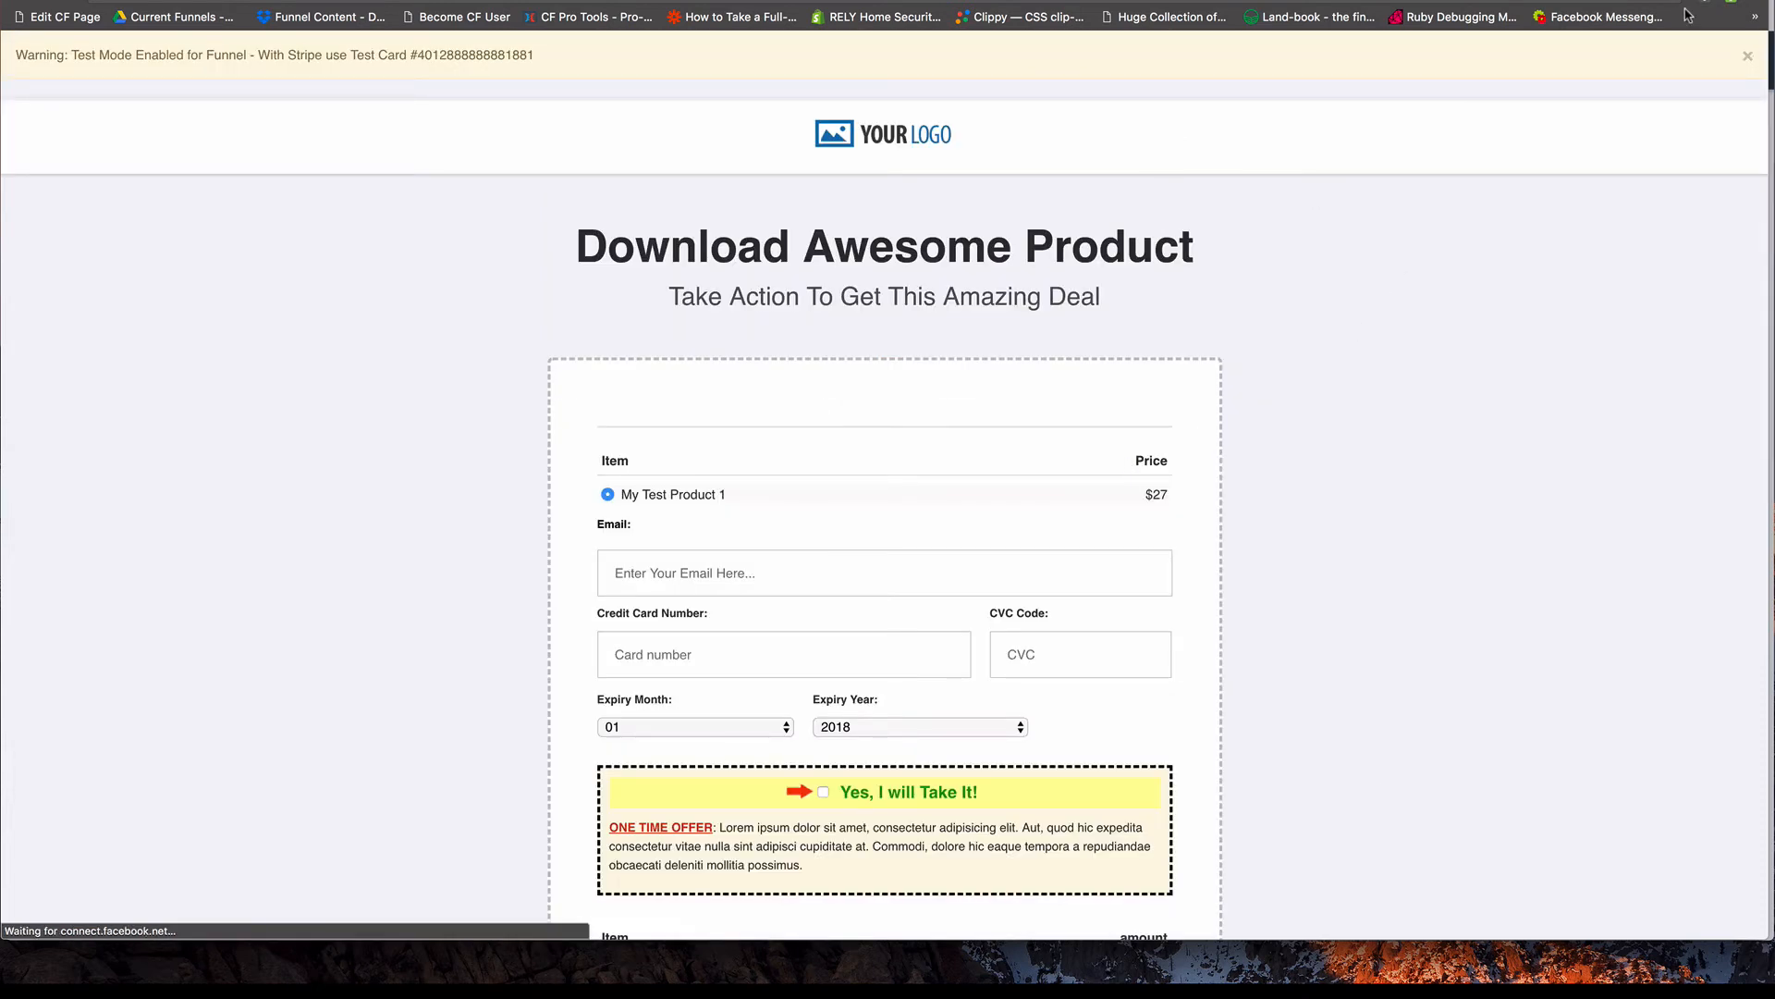
pyautogui.click(1733, 2)
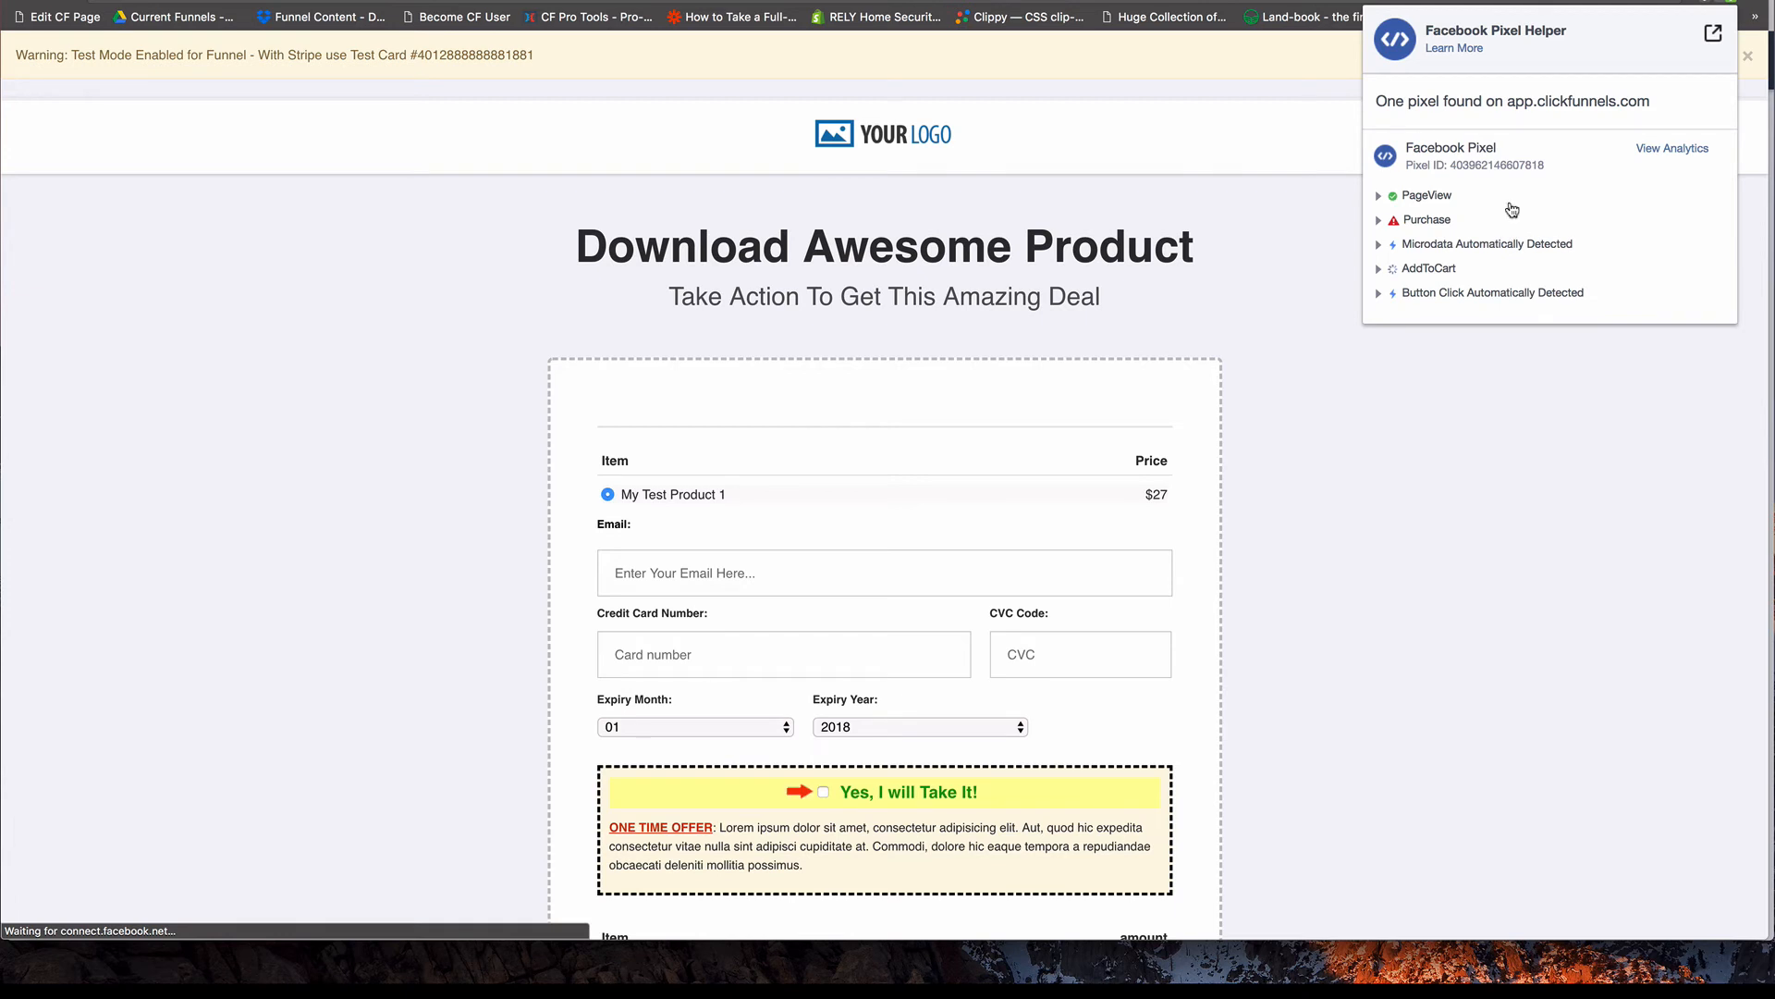
pyautogui.click(1379, 271)
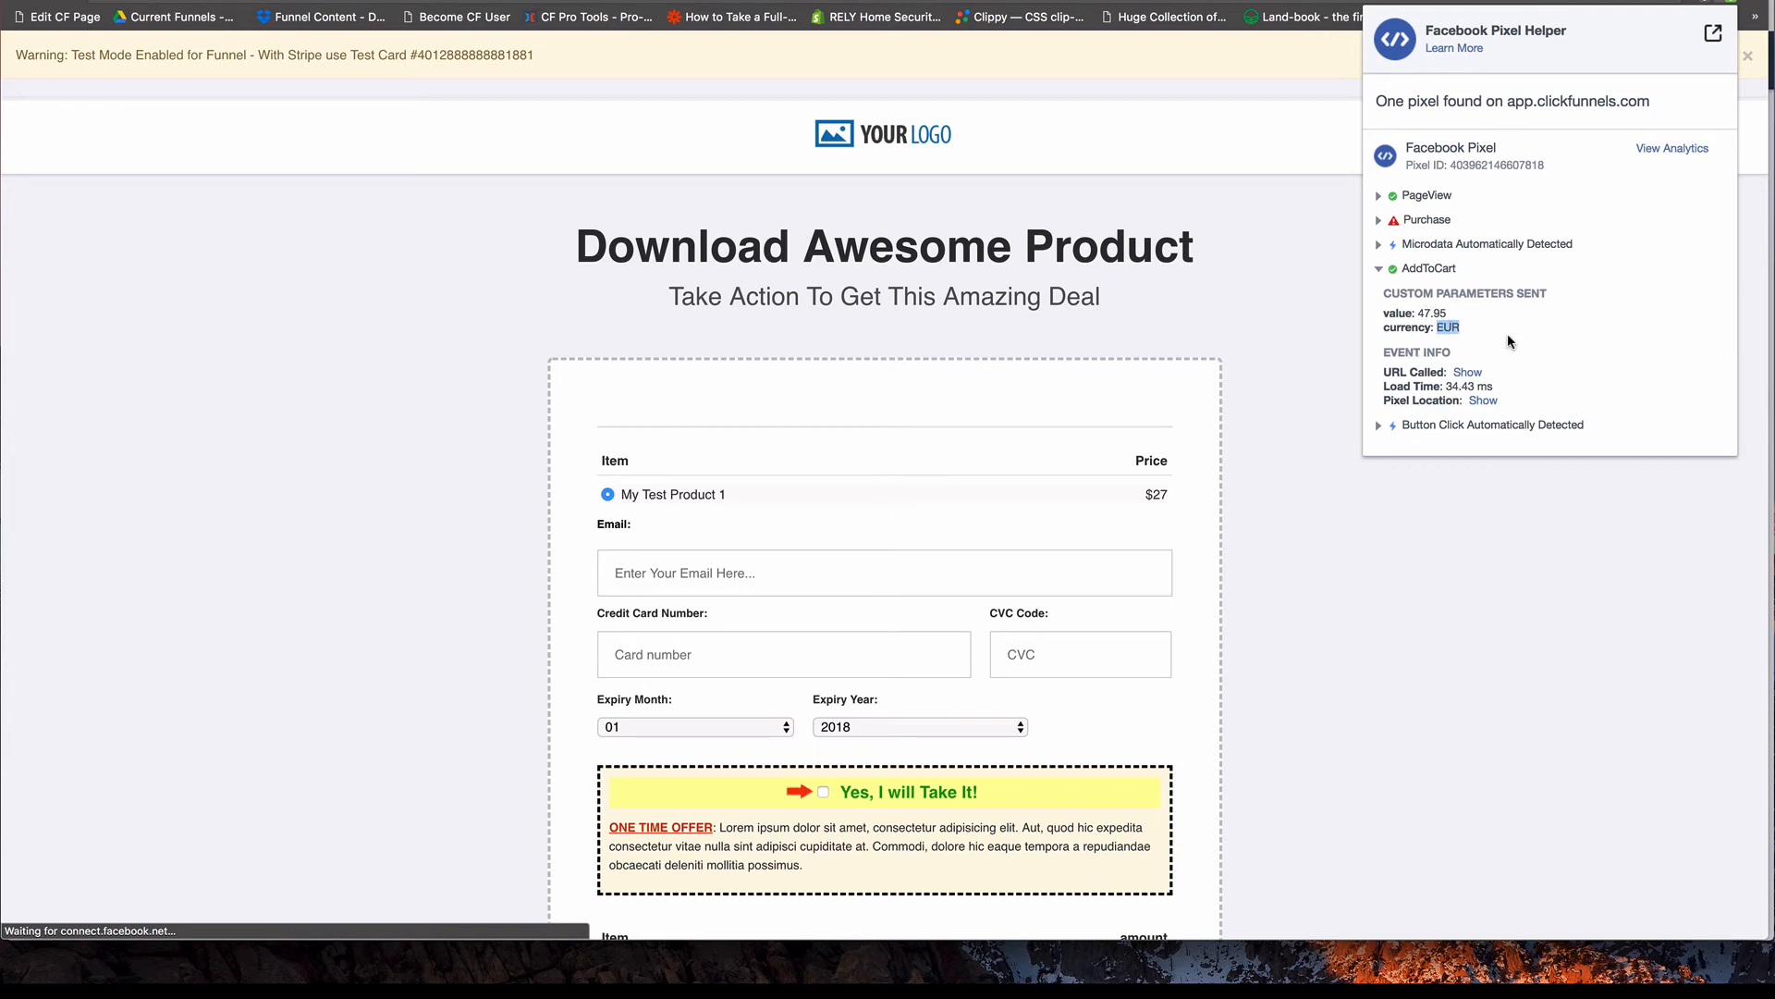
pyautogui.click(1329, 277)
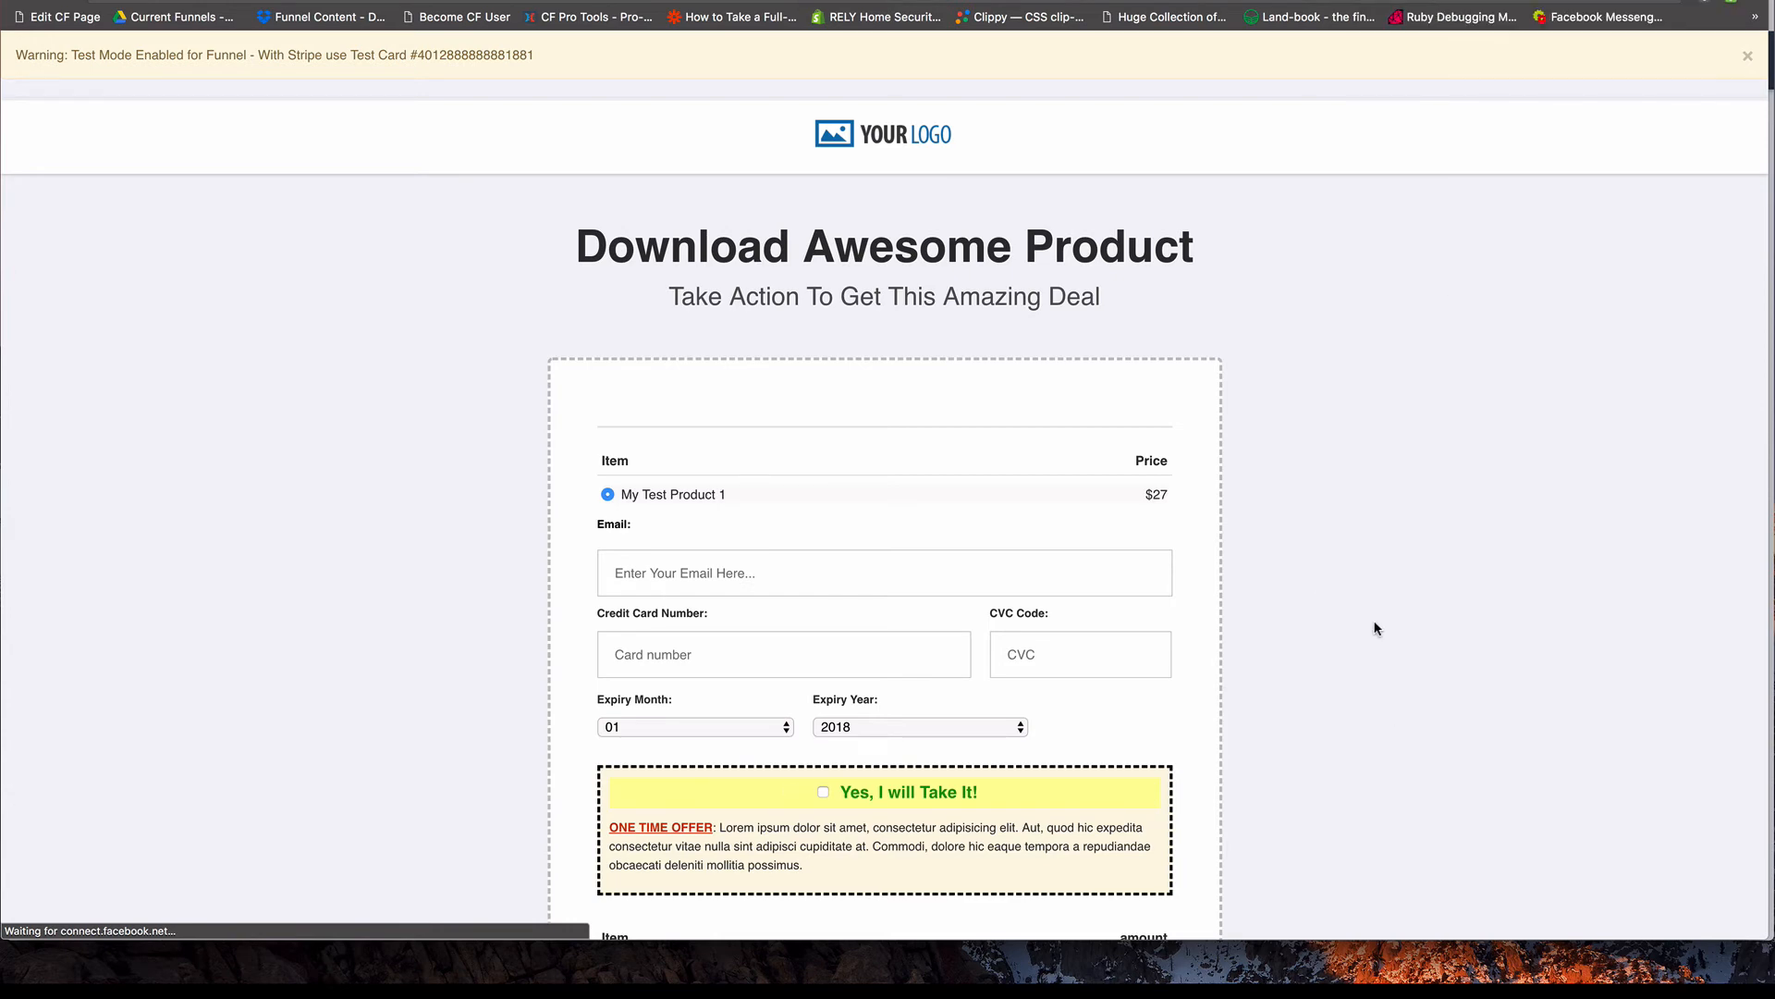
# Fire the Lead button and inspect the Lead event's details in Facebook Pixel Helper, with the AddToCart details collapsed.
pyautogui.scroll(-5, 1373, 621)
pyautogui.scroll(-2, 1372, 622)
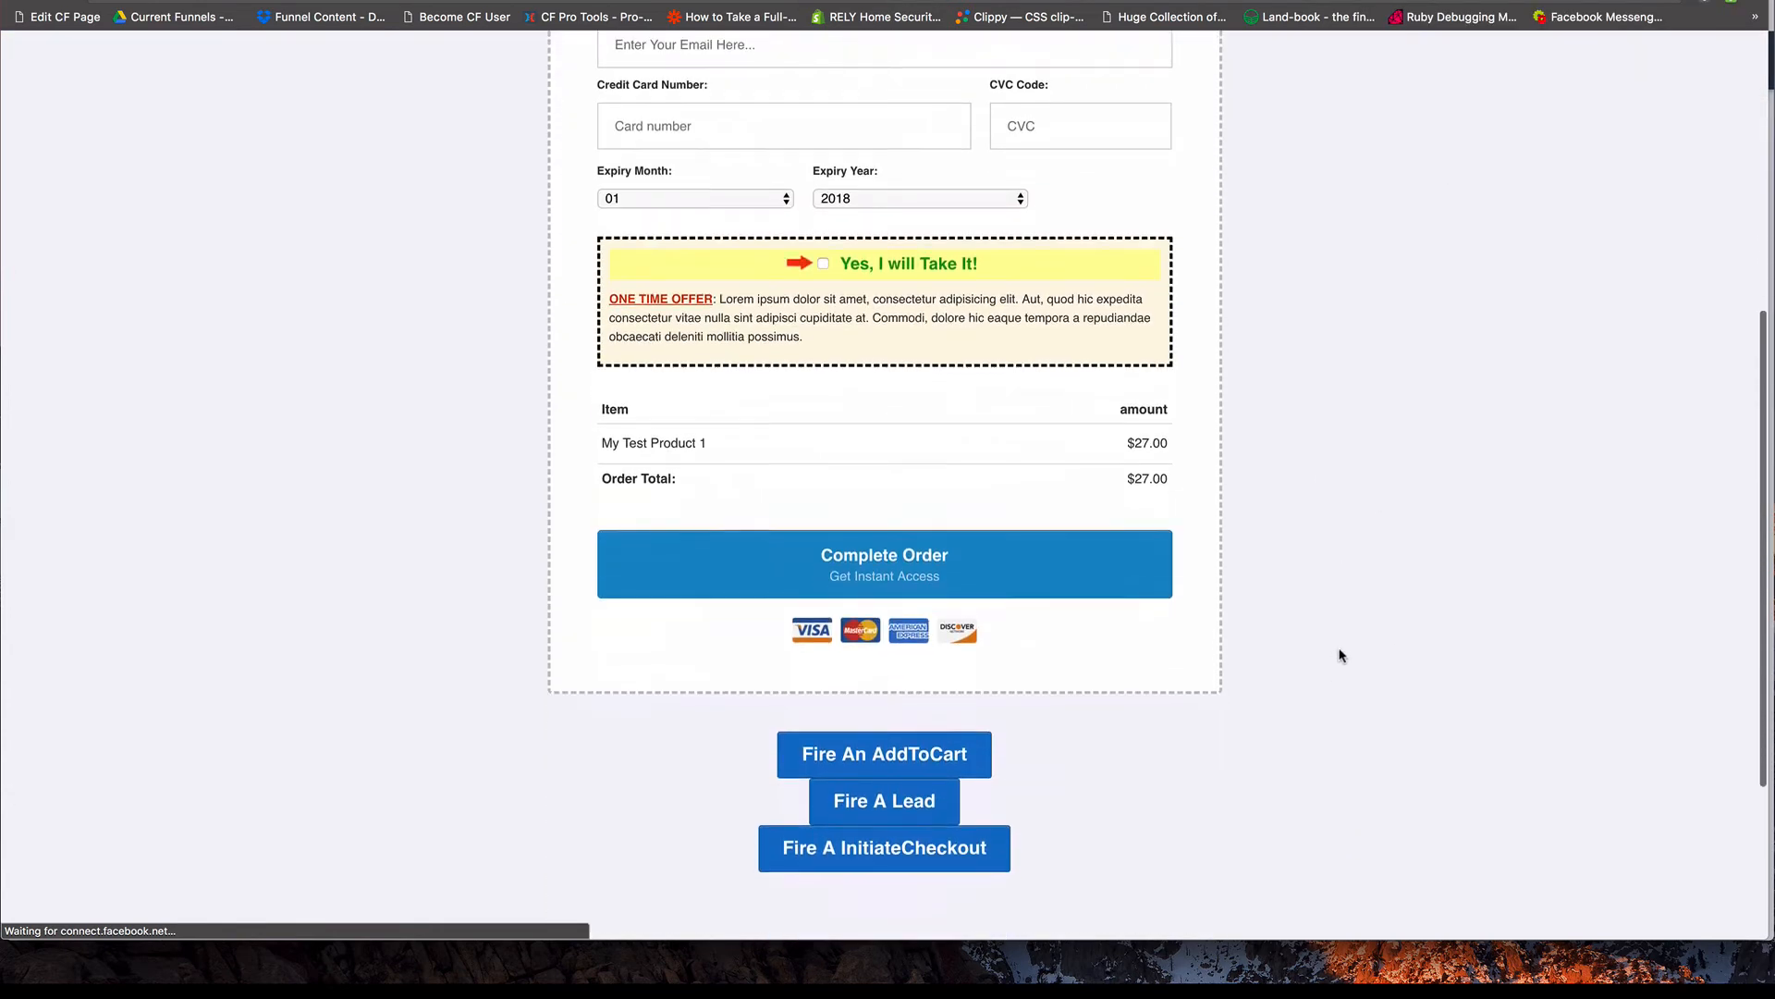
pyautogui.click(906, 786)
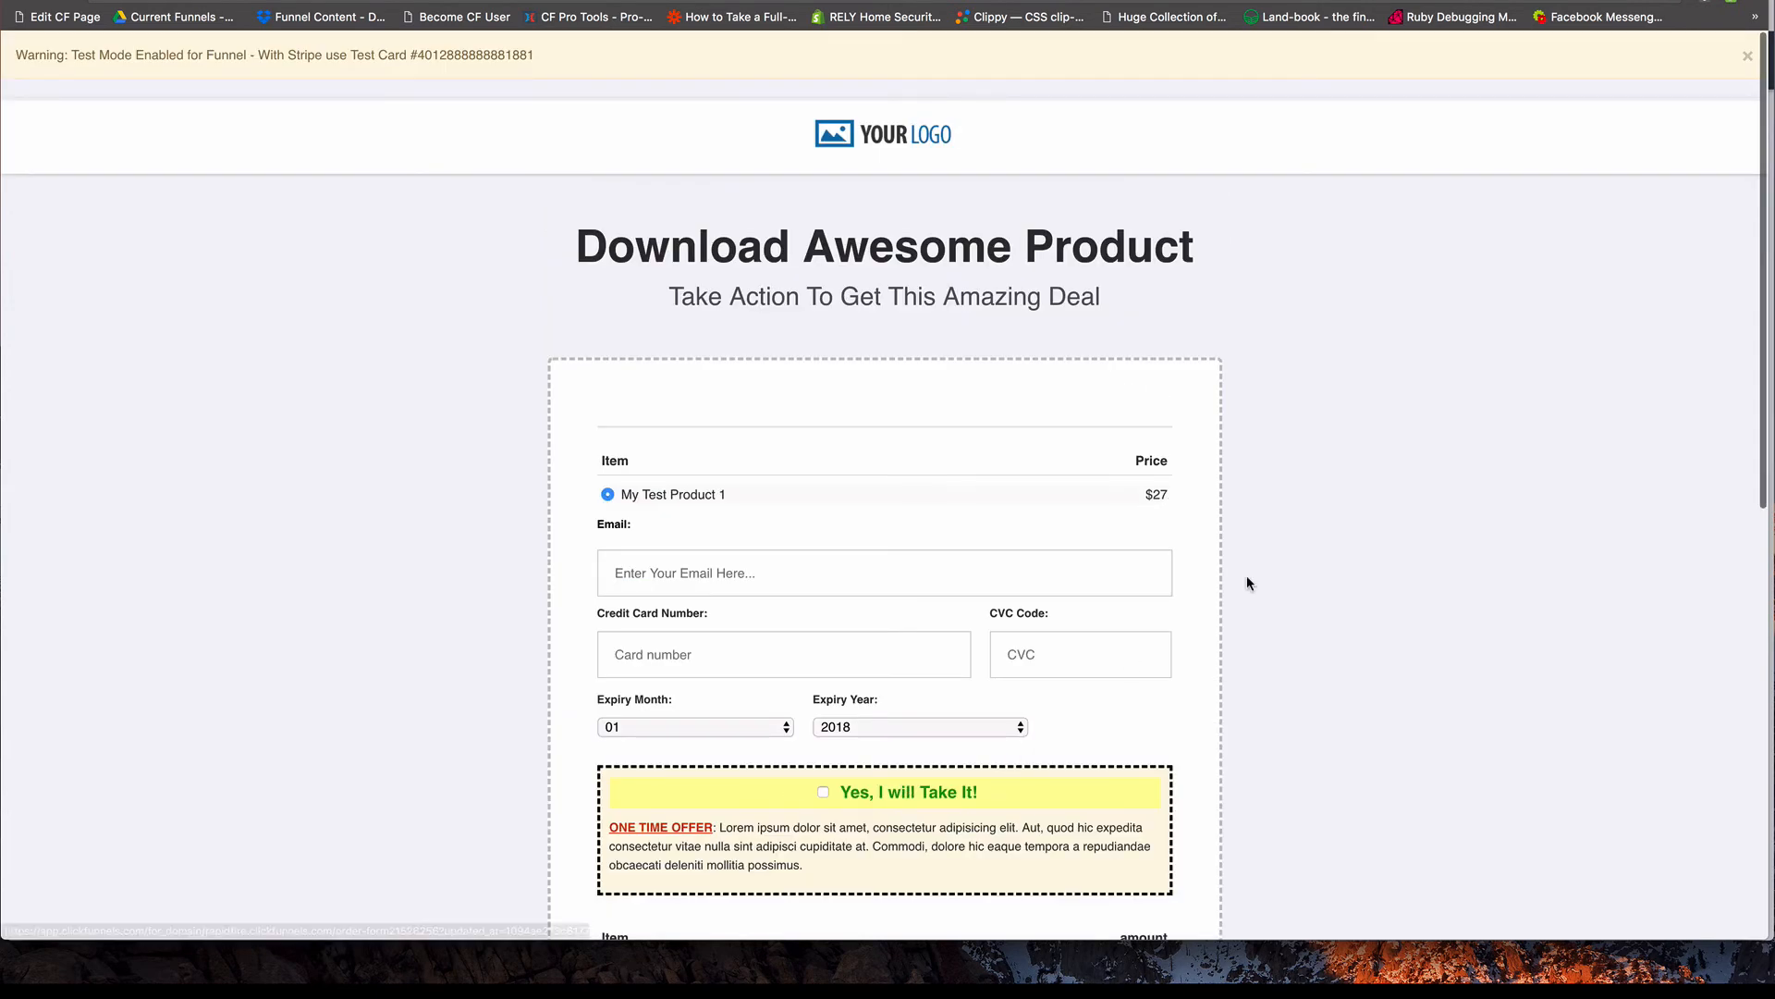
pyautogui.click(1725, 1)
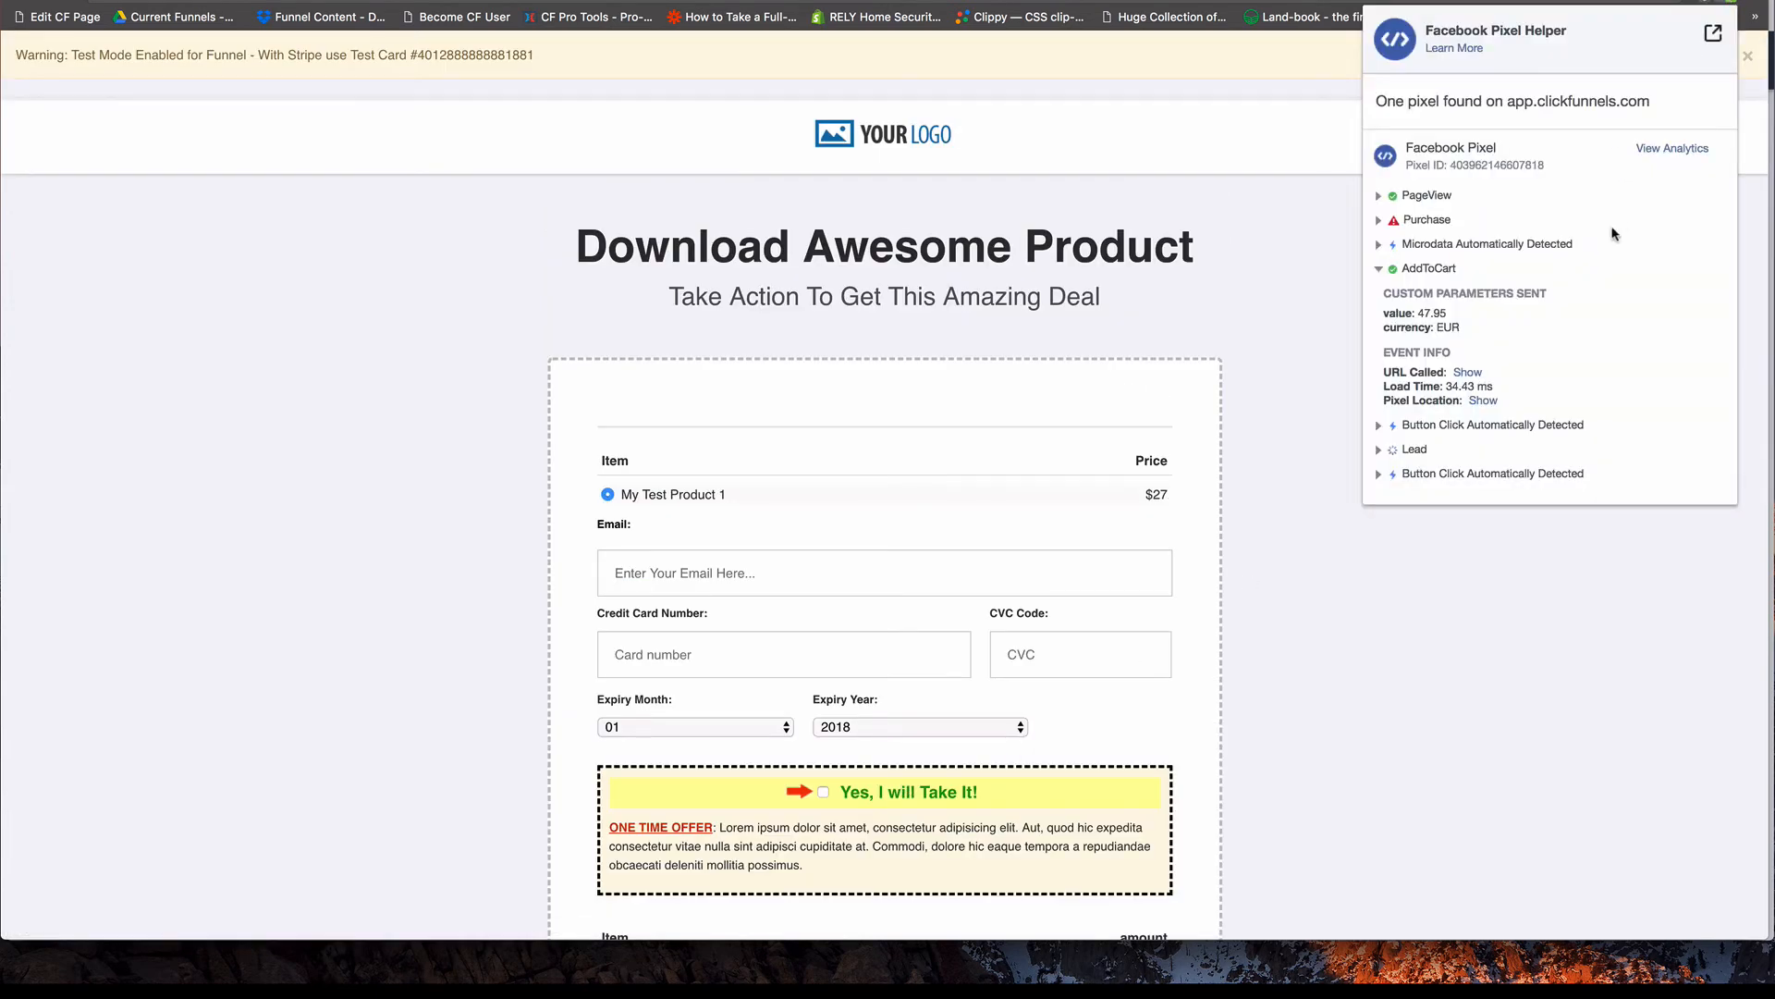
pyautogui.click(1380, 272)
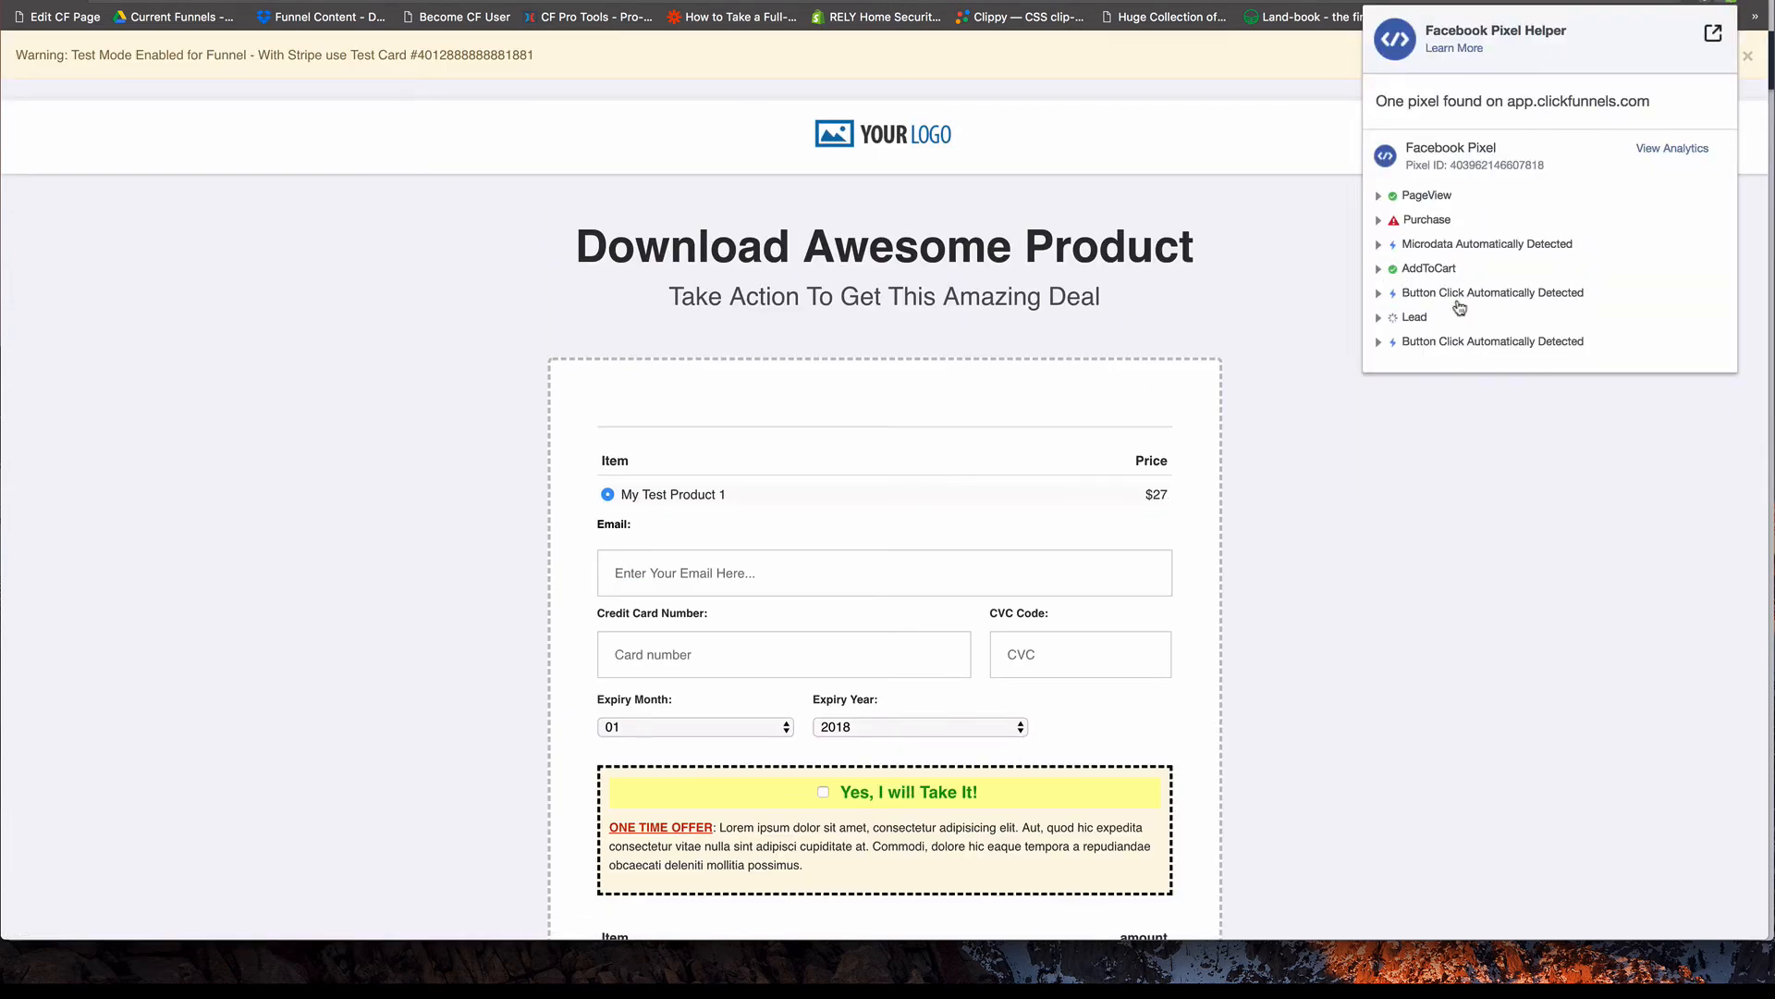
pyautogui.click(1390, 320)
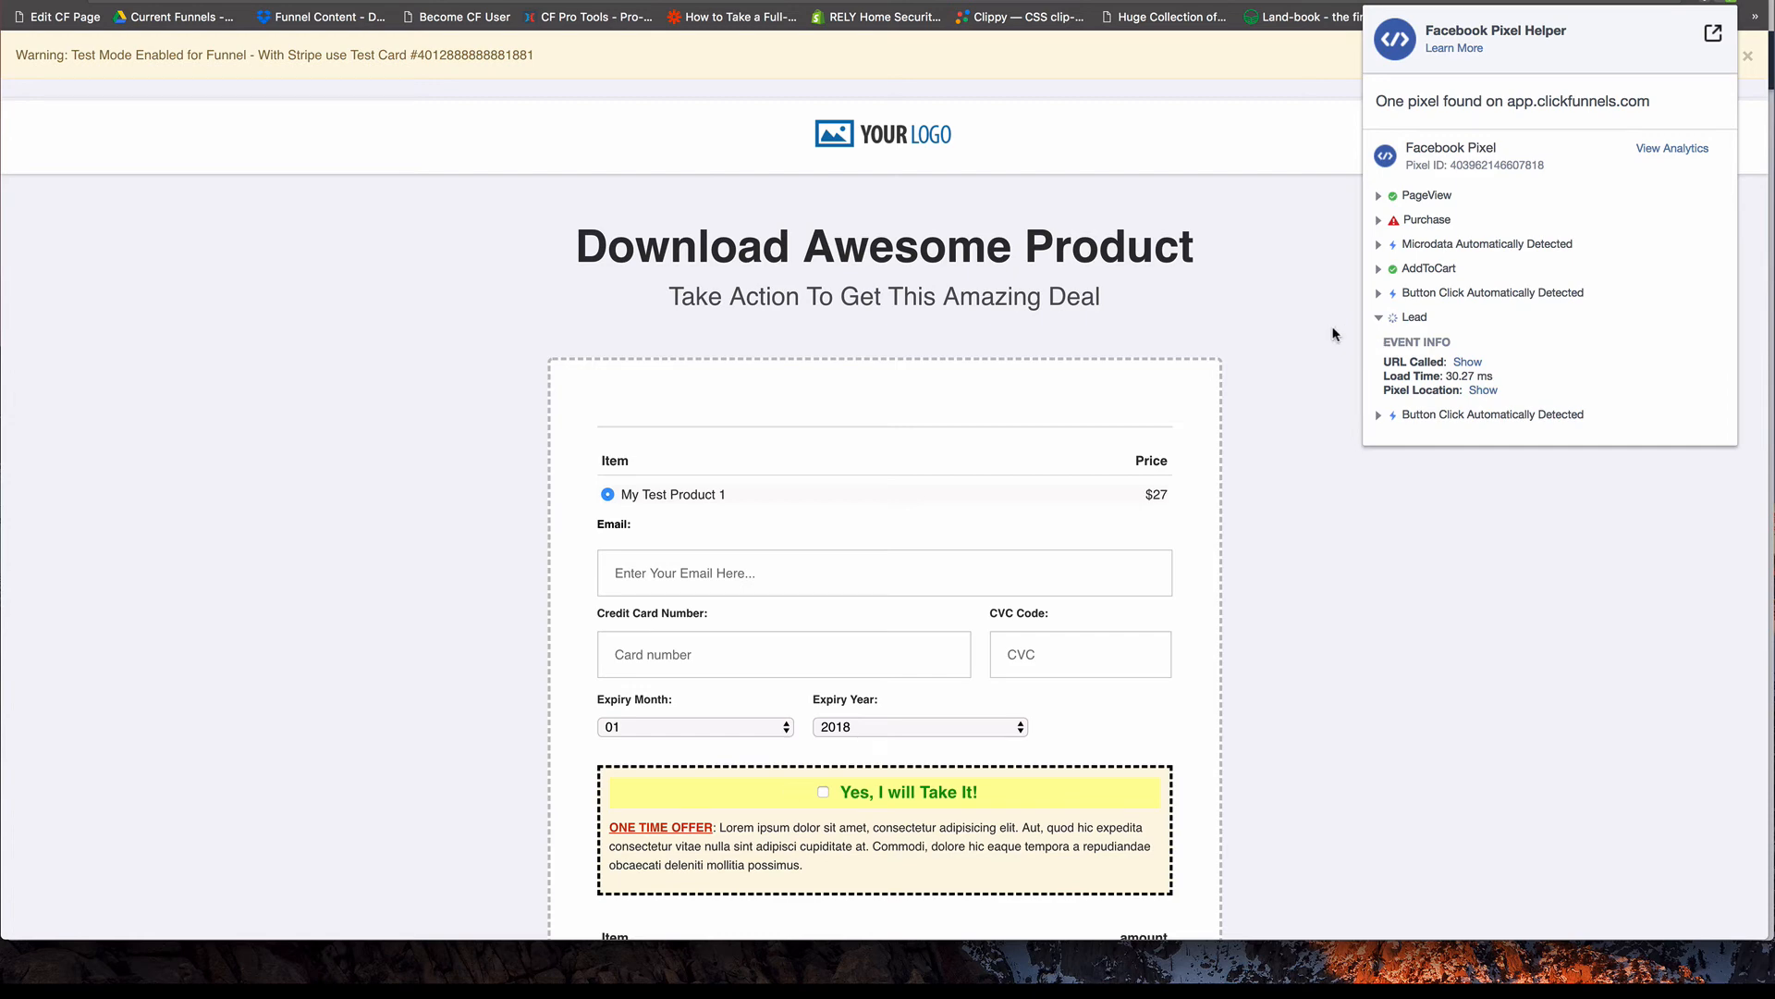
pyautogui.click(1378, 318)
# Fire the InitiateCheckout button, inspect that event's details in Facebook Pixel Helper, and close the helper.
pyautogui.scroll(-4, 1311, 363)
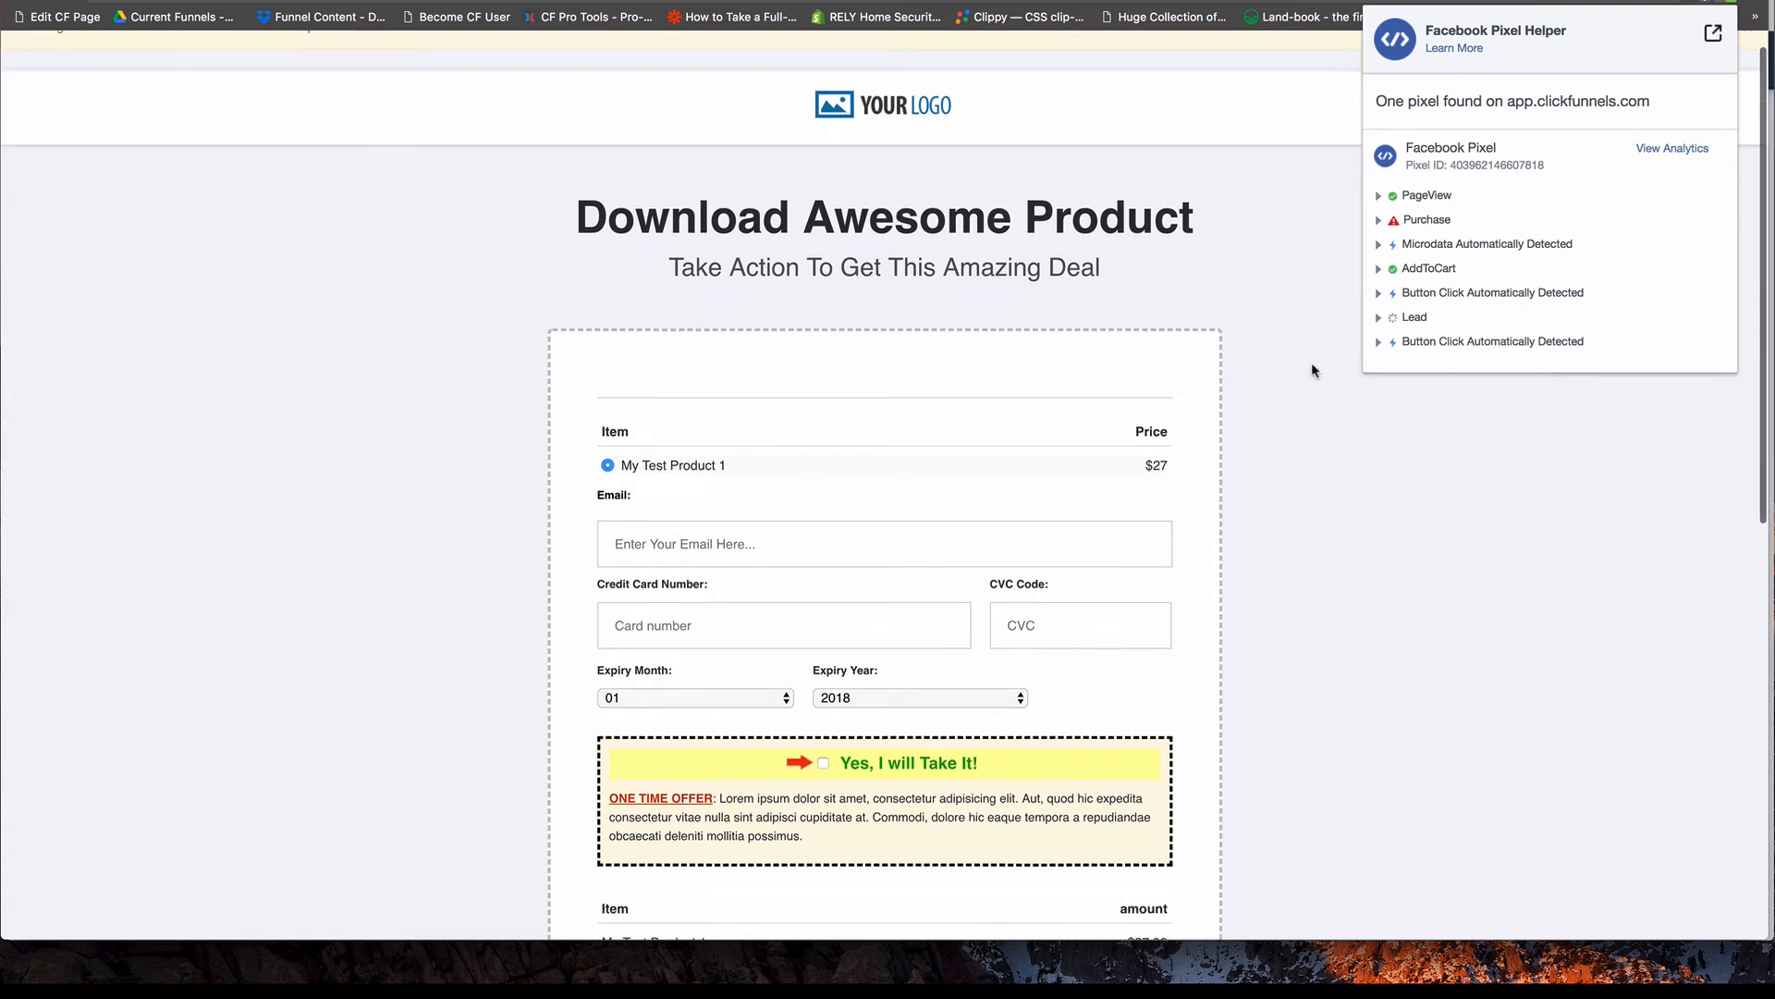
pyautogui.scroll(-5, 1119, 703)
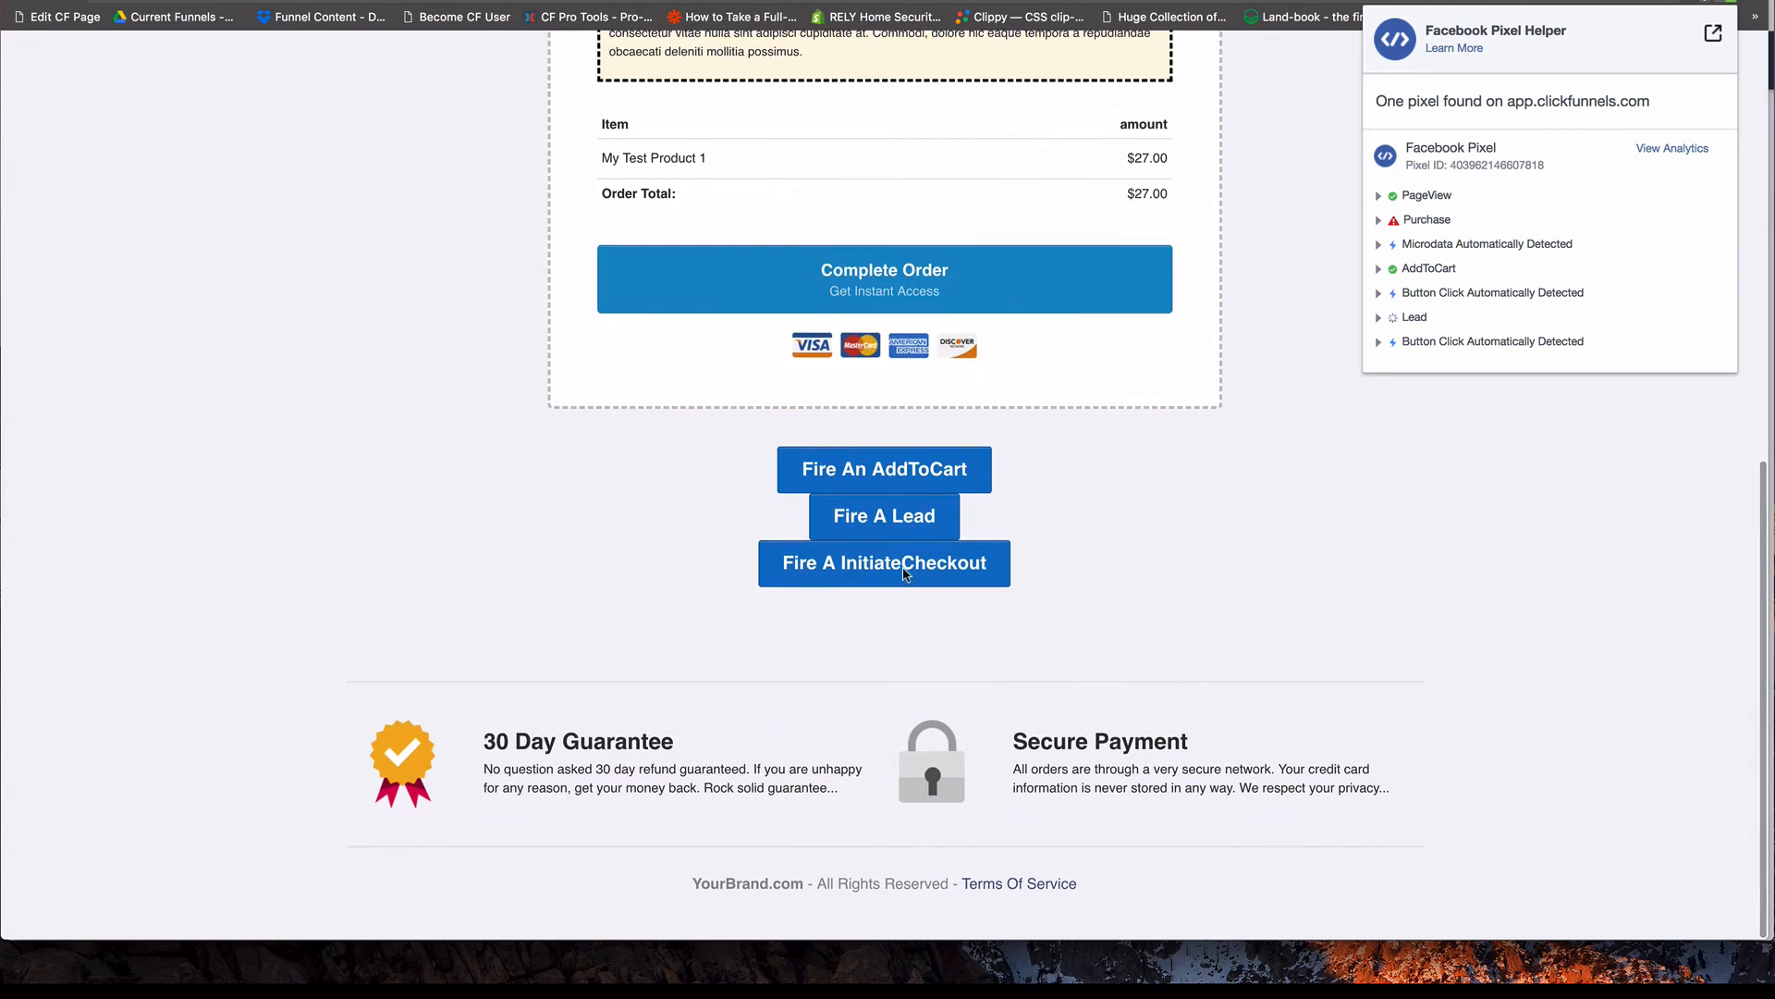
pyautogui.click(1126, 616)
pyautogui.click(833, 563)
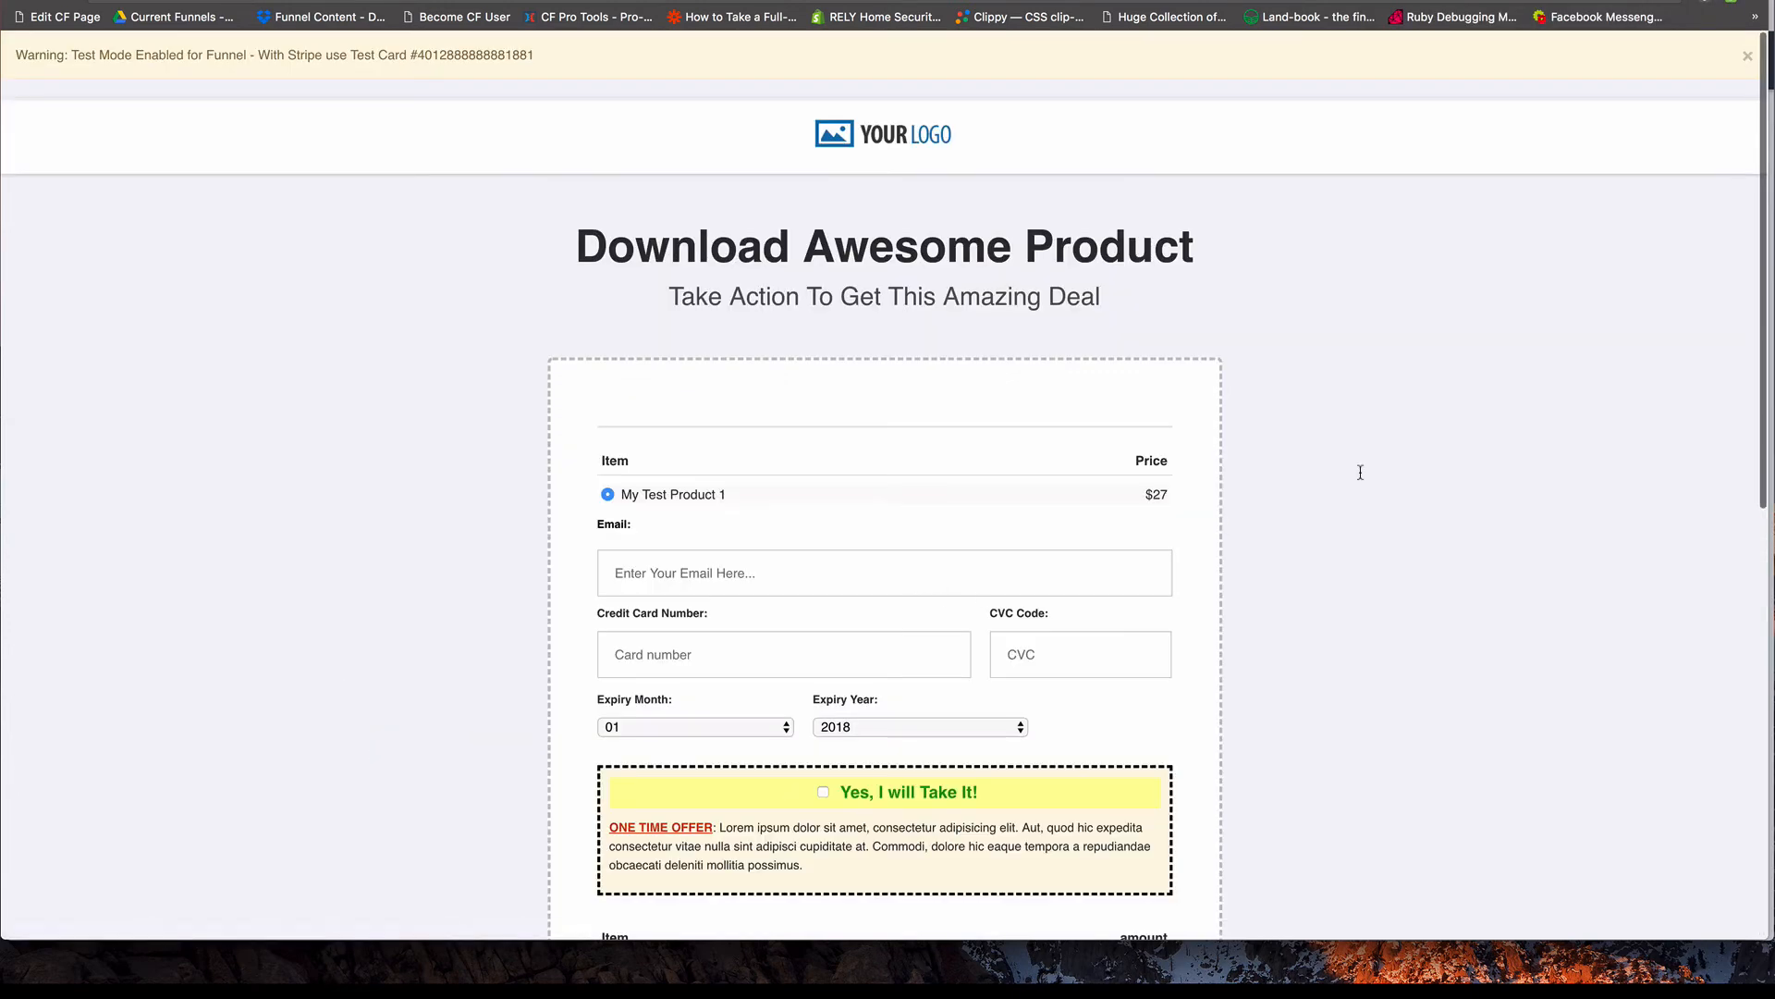
pyautogui.click(1731, 1)
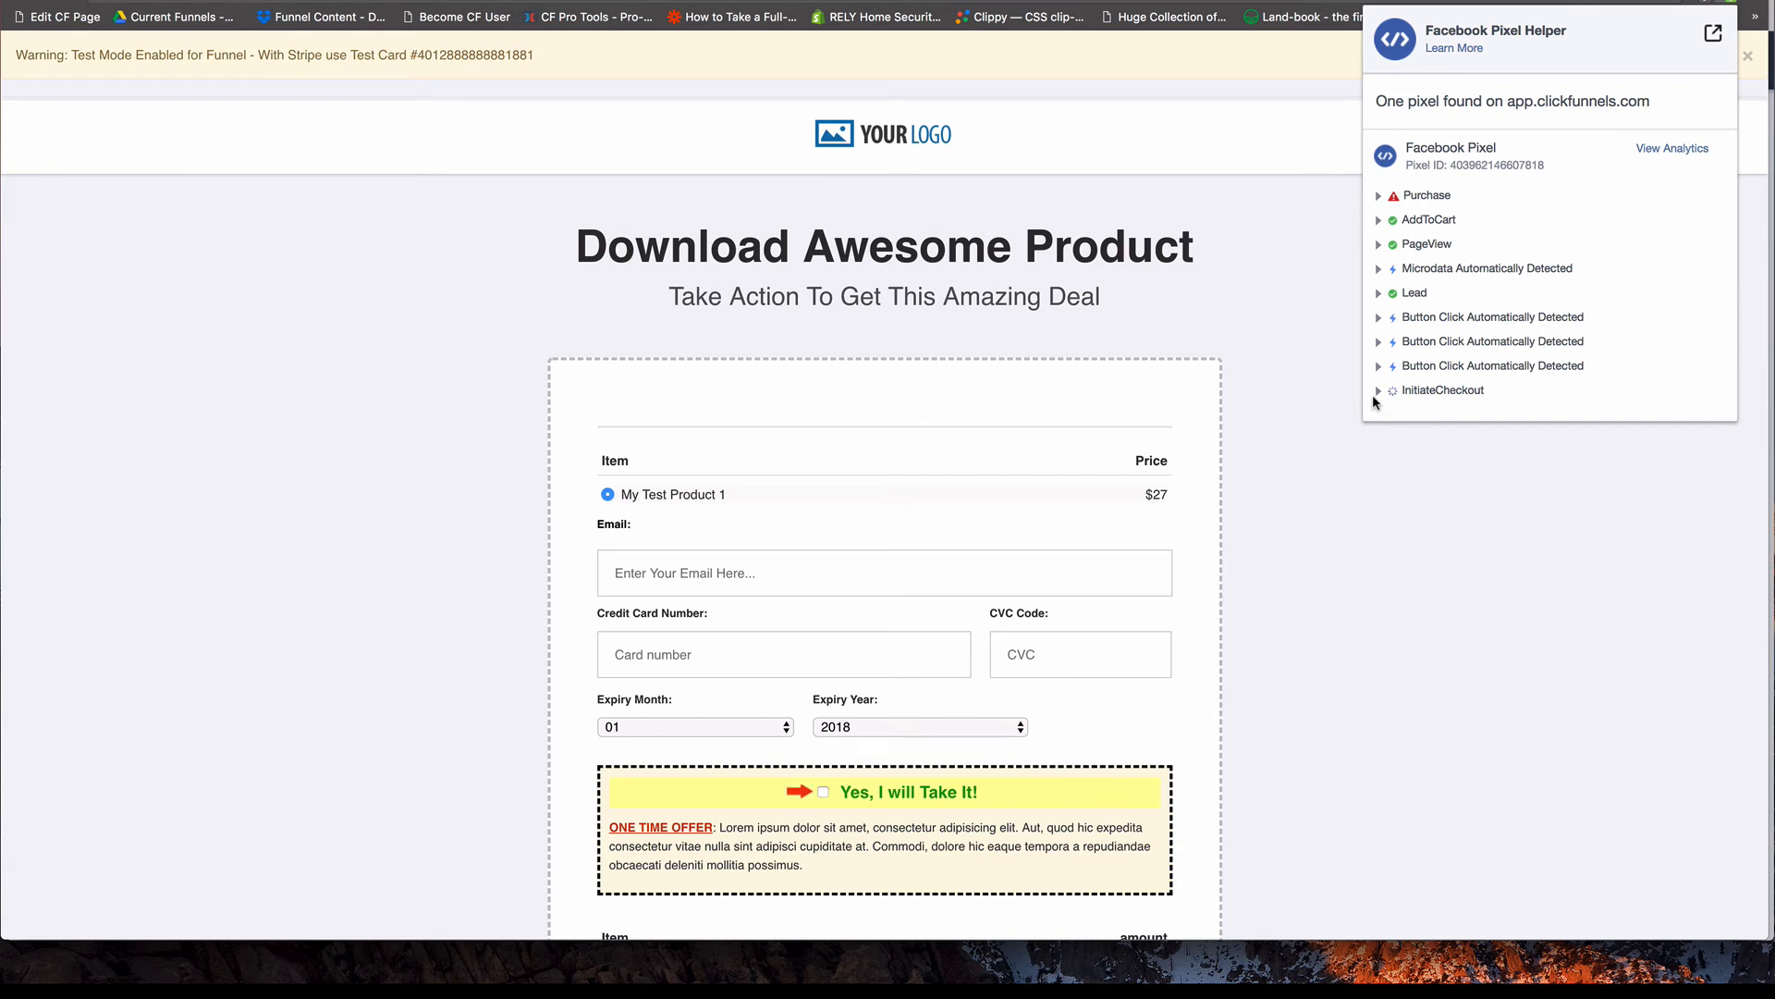
pyautogui.click(1377, 392)
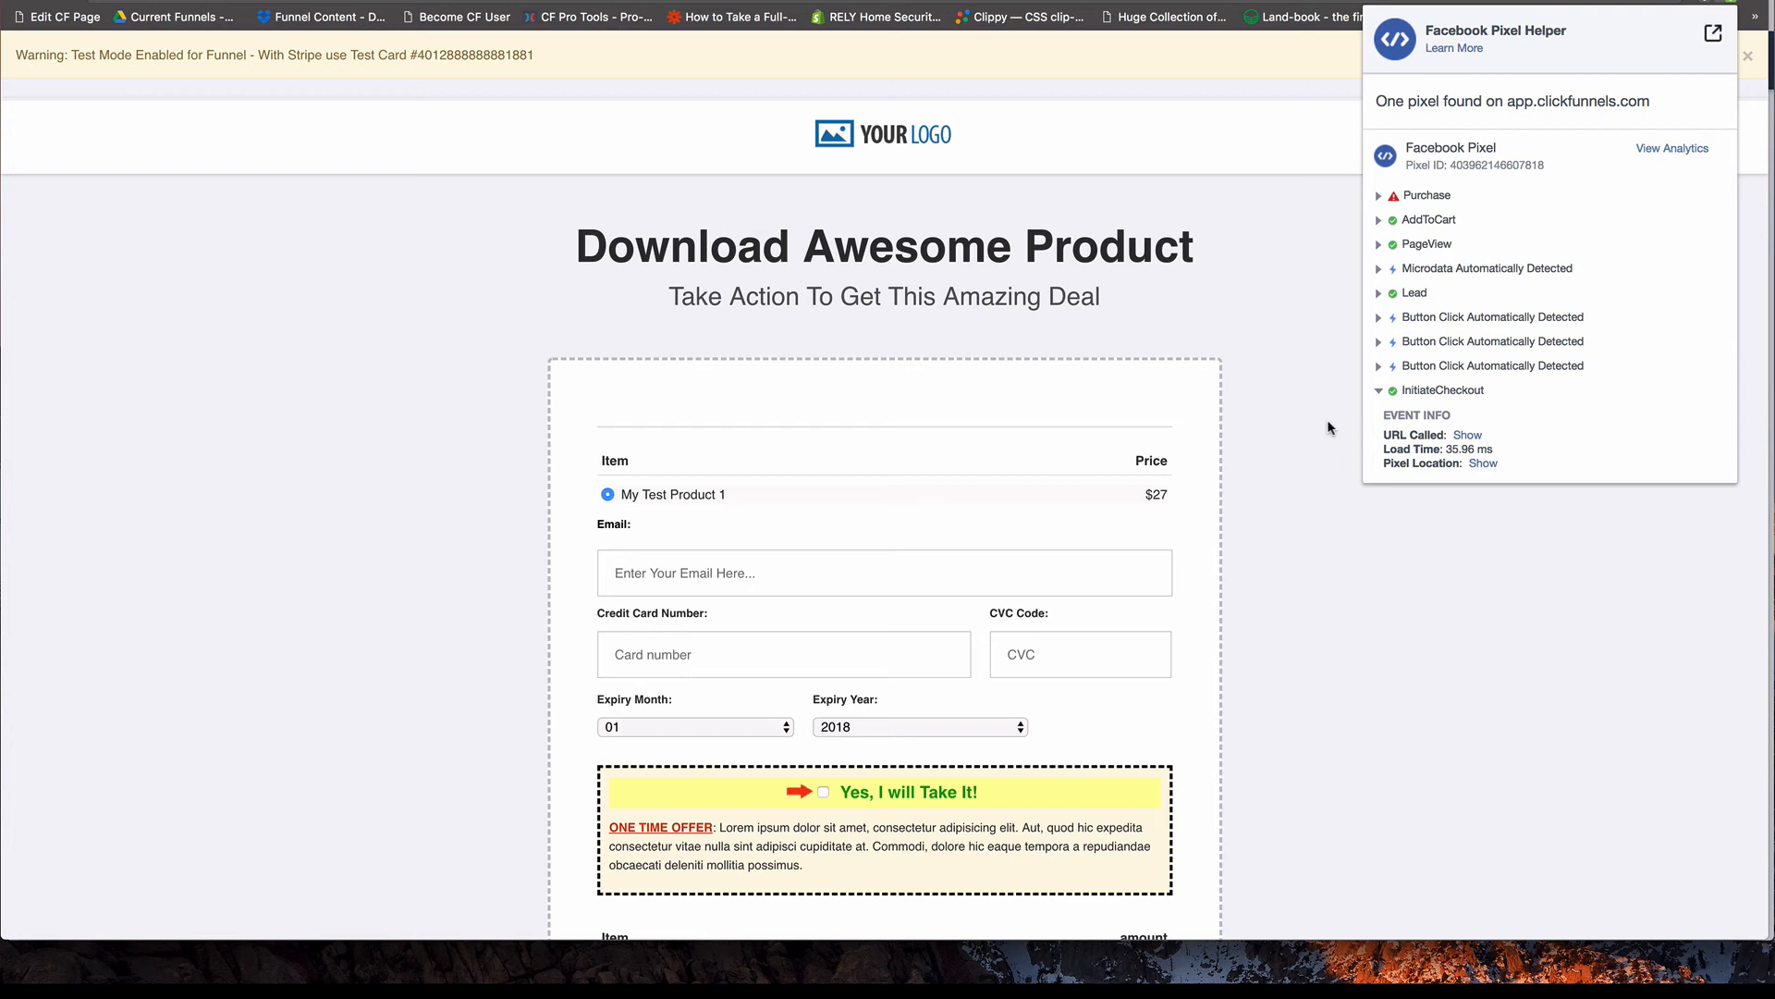
pyautogui.scroll(-1, 1332, 532)
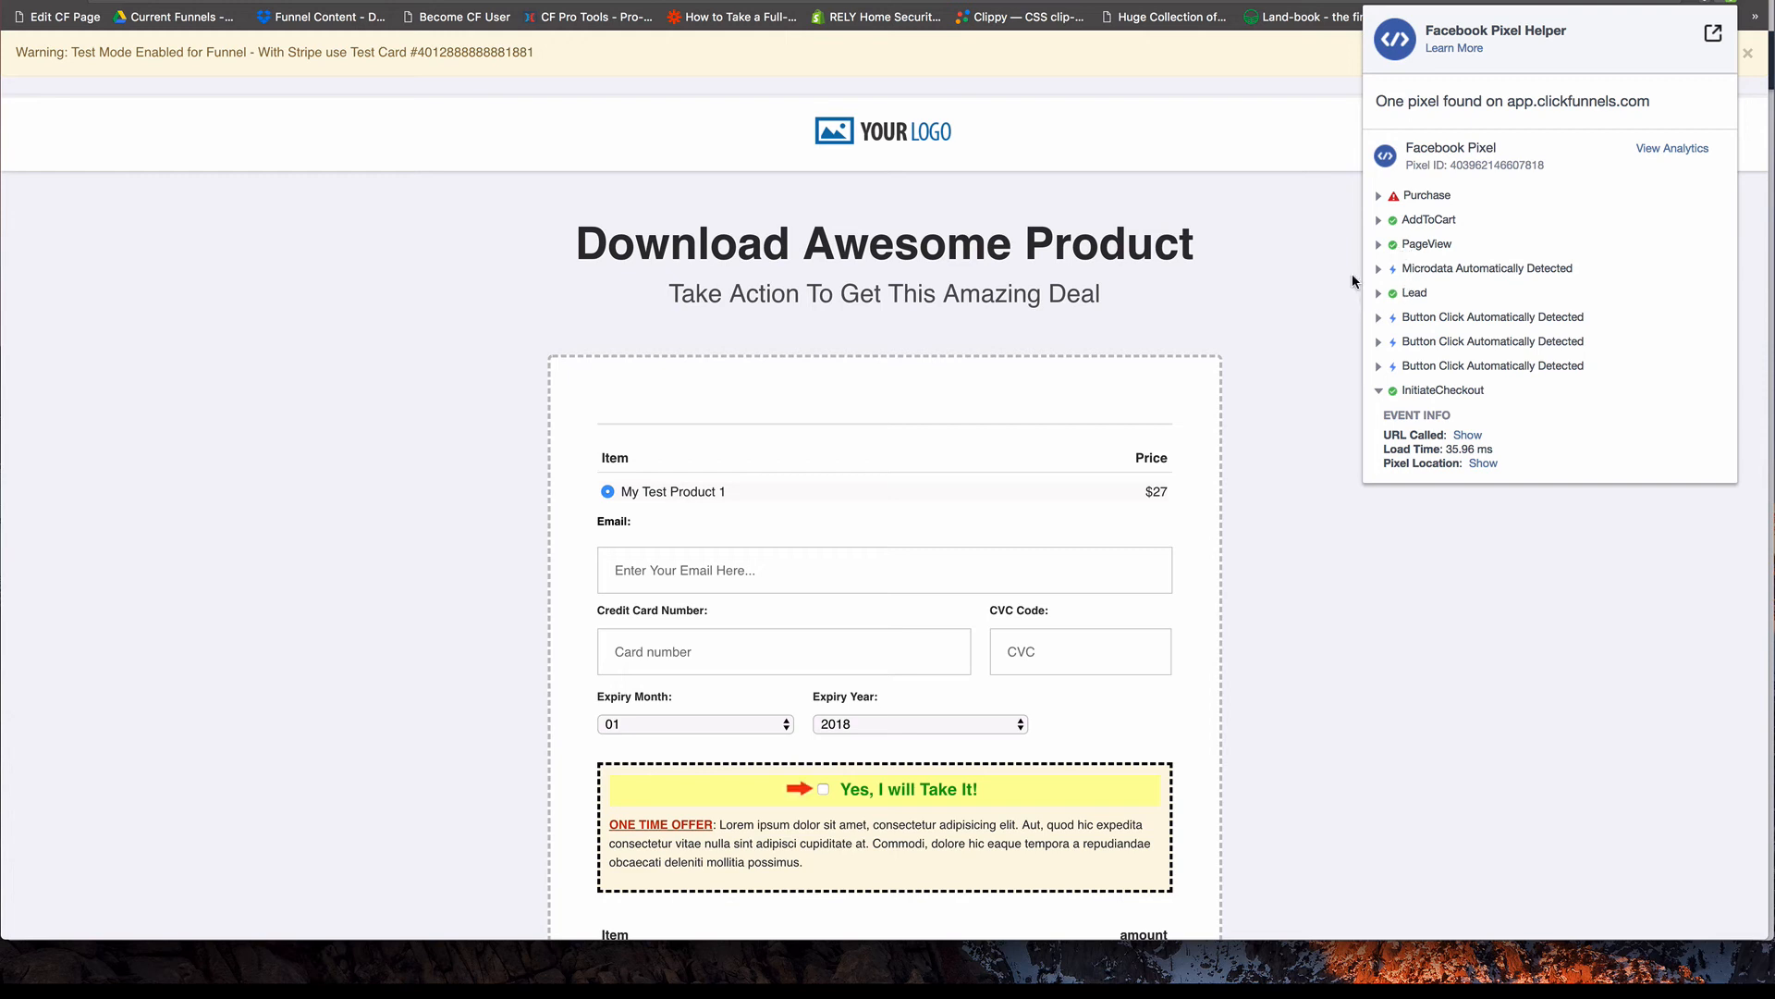
pyautogui.click(1308, 286)
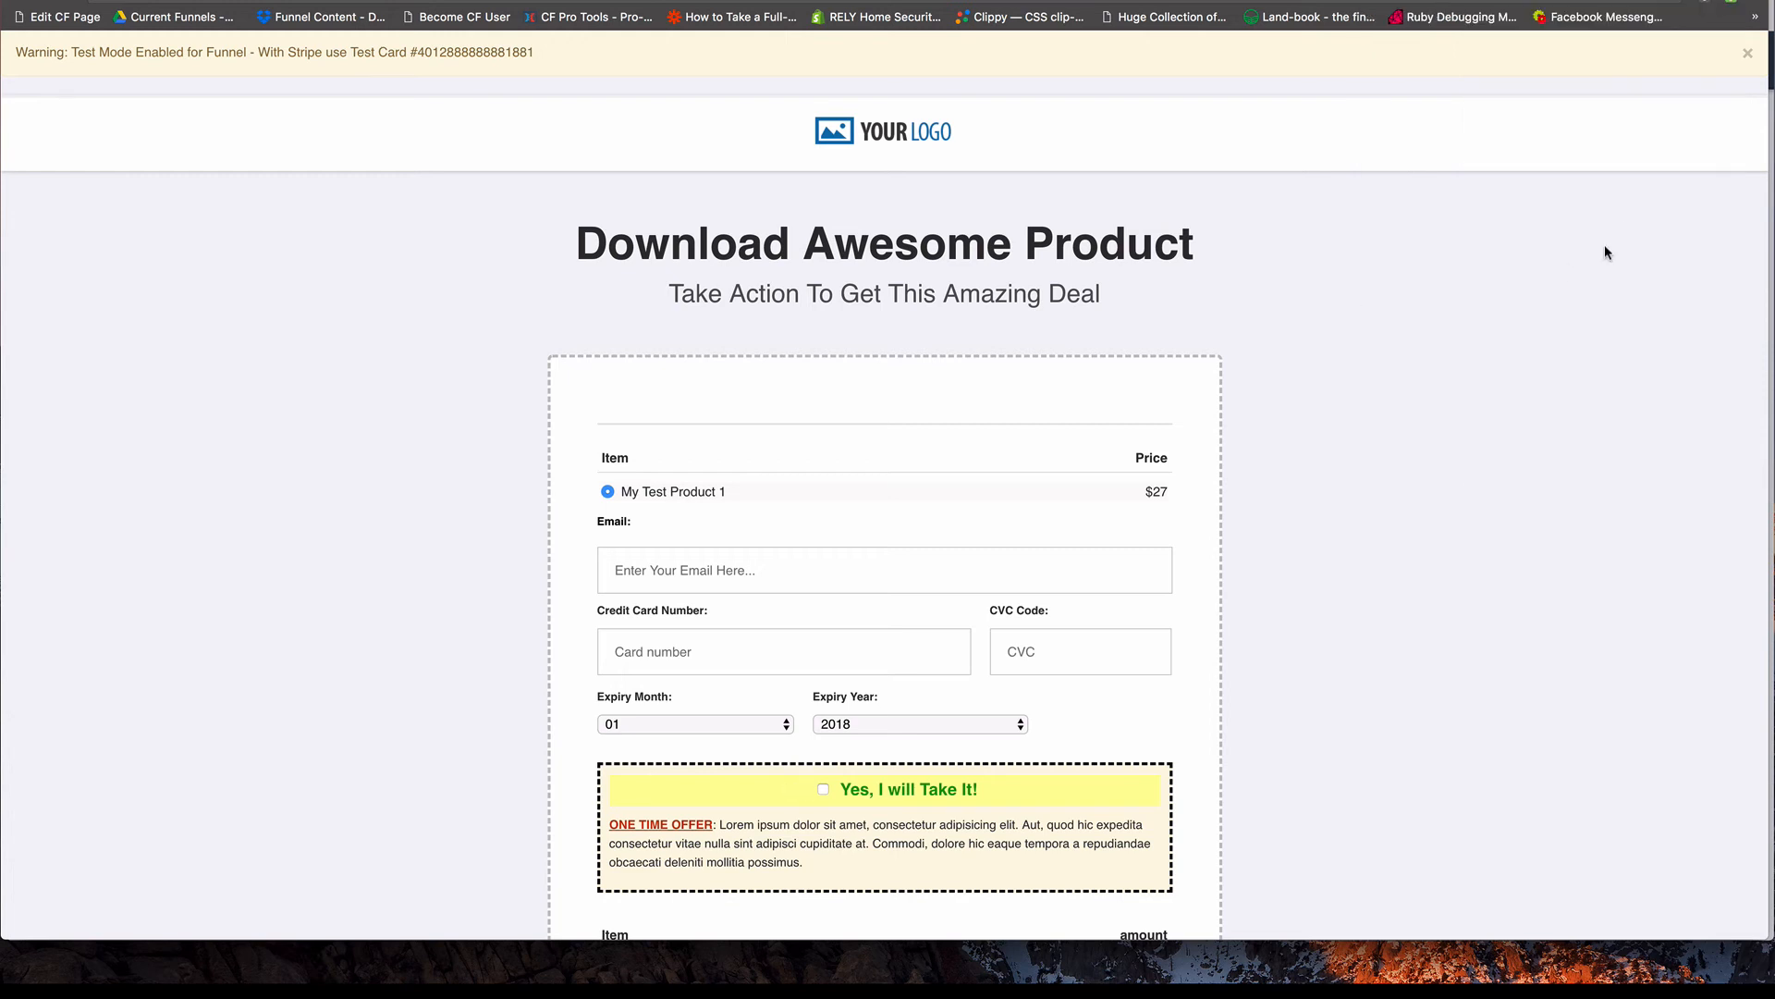
pyautogui.scroll(1, 370, 173)
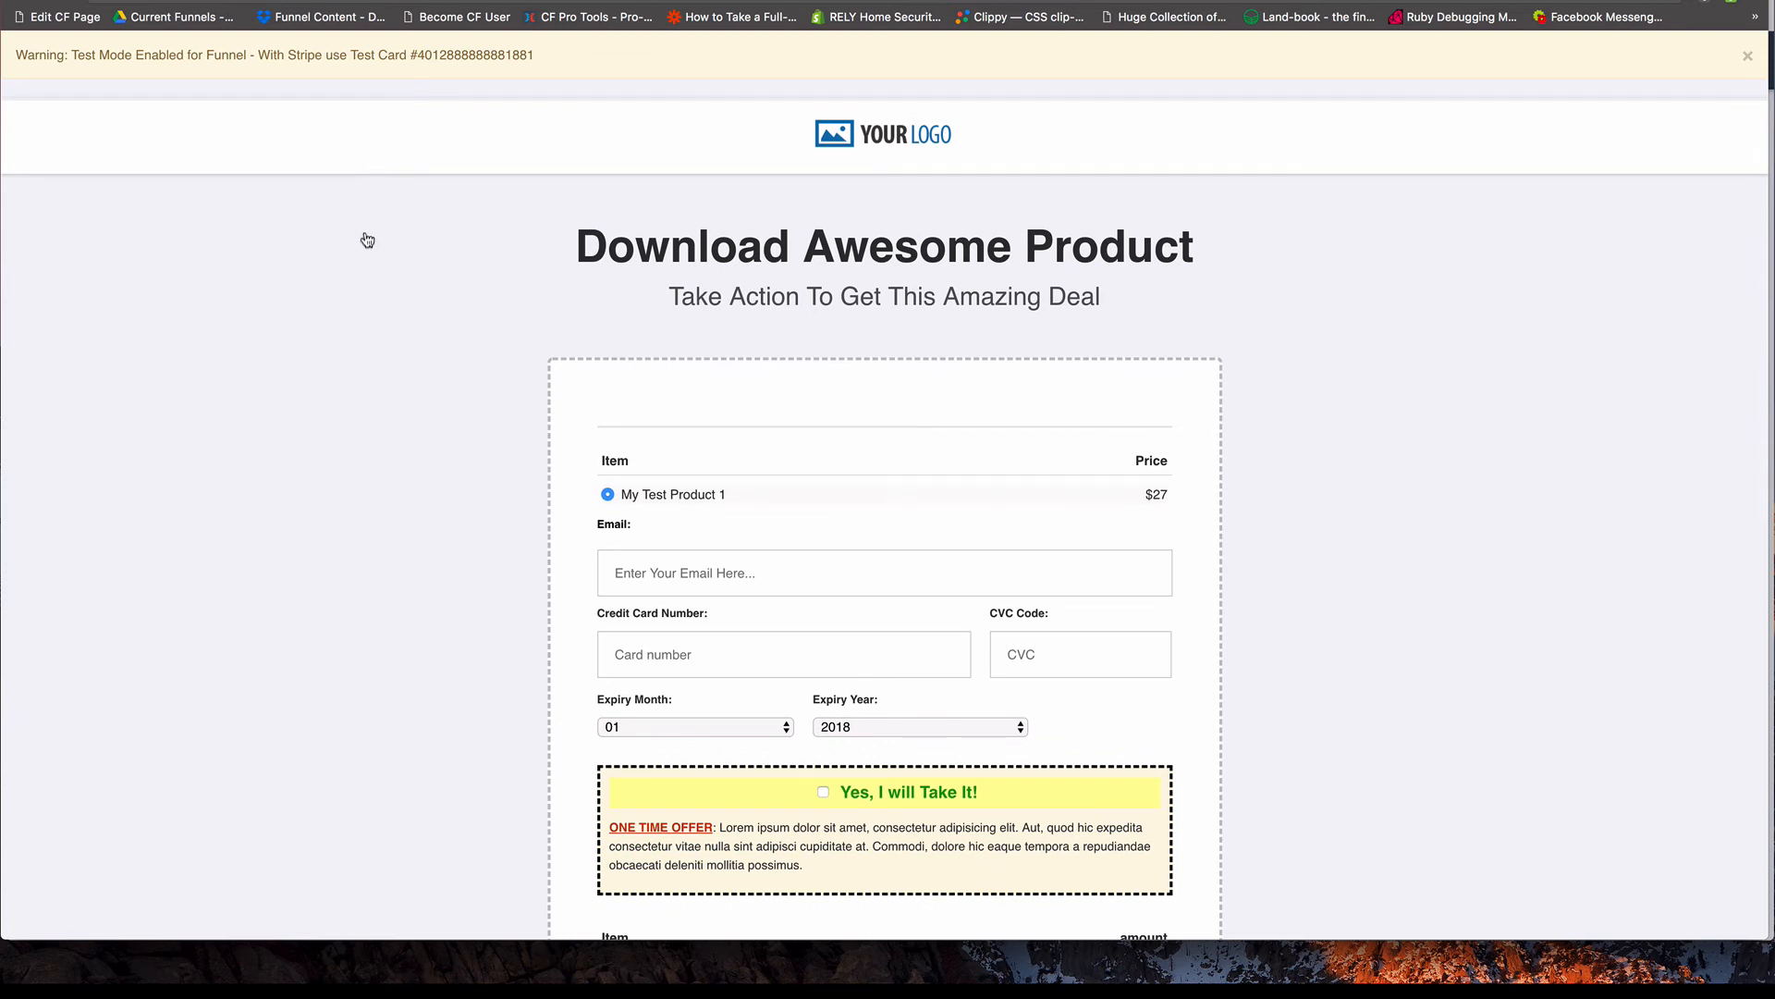
# Return to the page editor, clone the Fire A InitiateCheckout button and set the copy's text to "Fire A Custom Event".
pyautogui.press('super+grave')
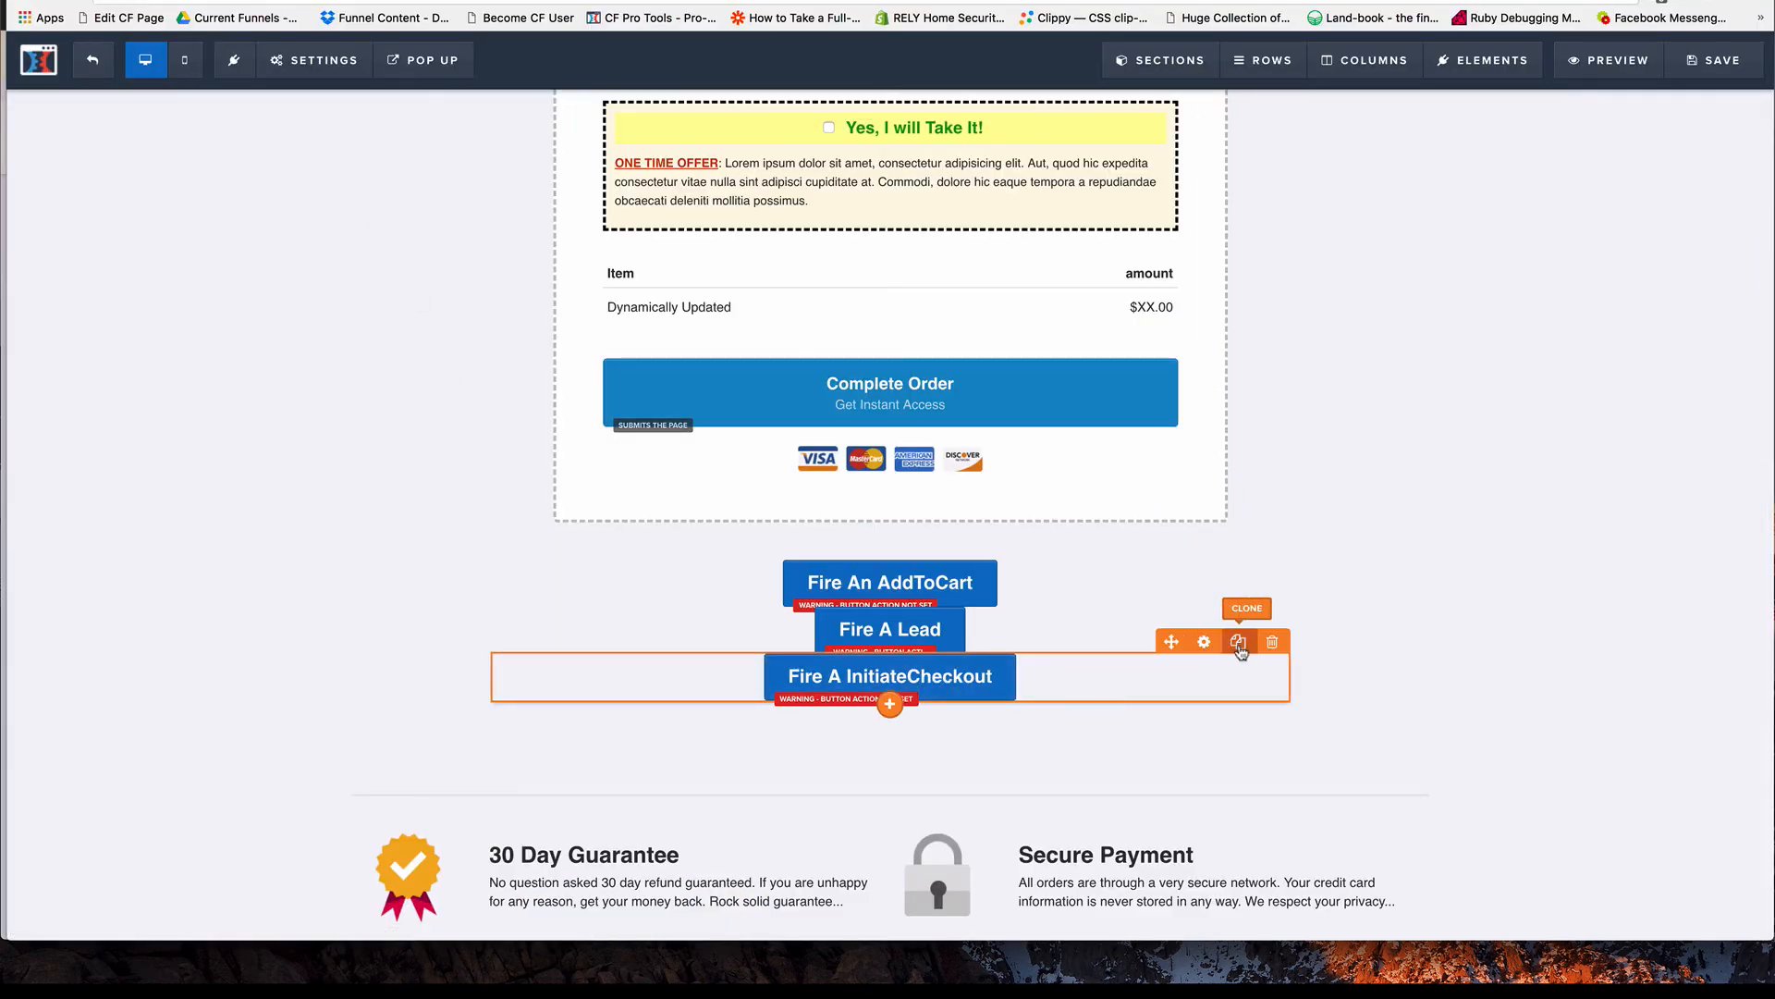
pyautogui.click(1241, 647)
pyautogui.click(982, 725)
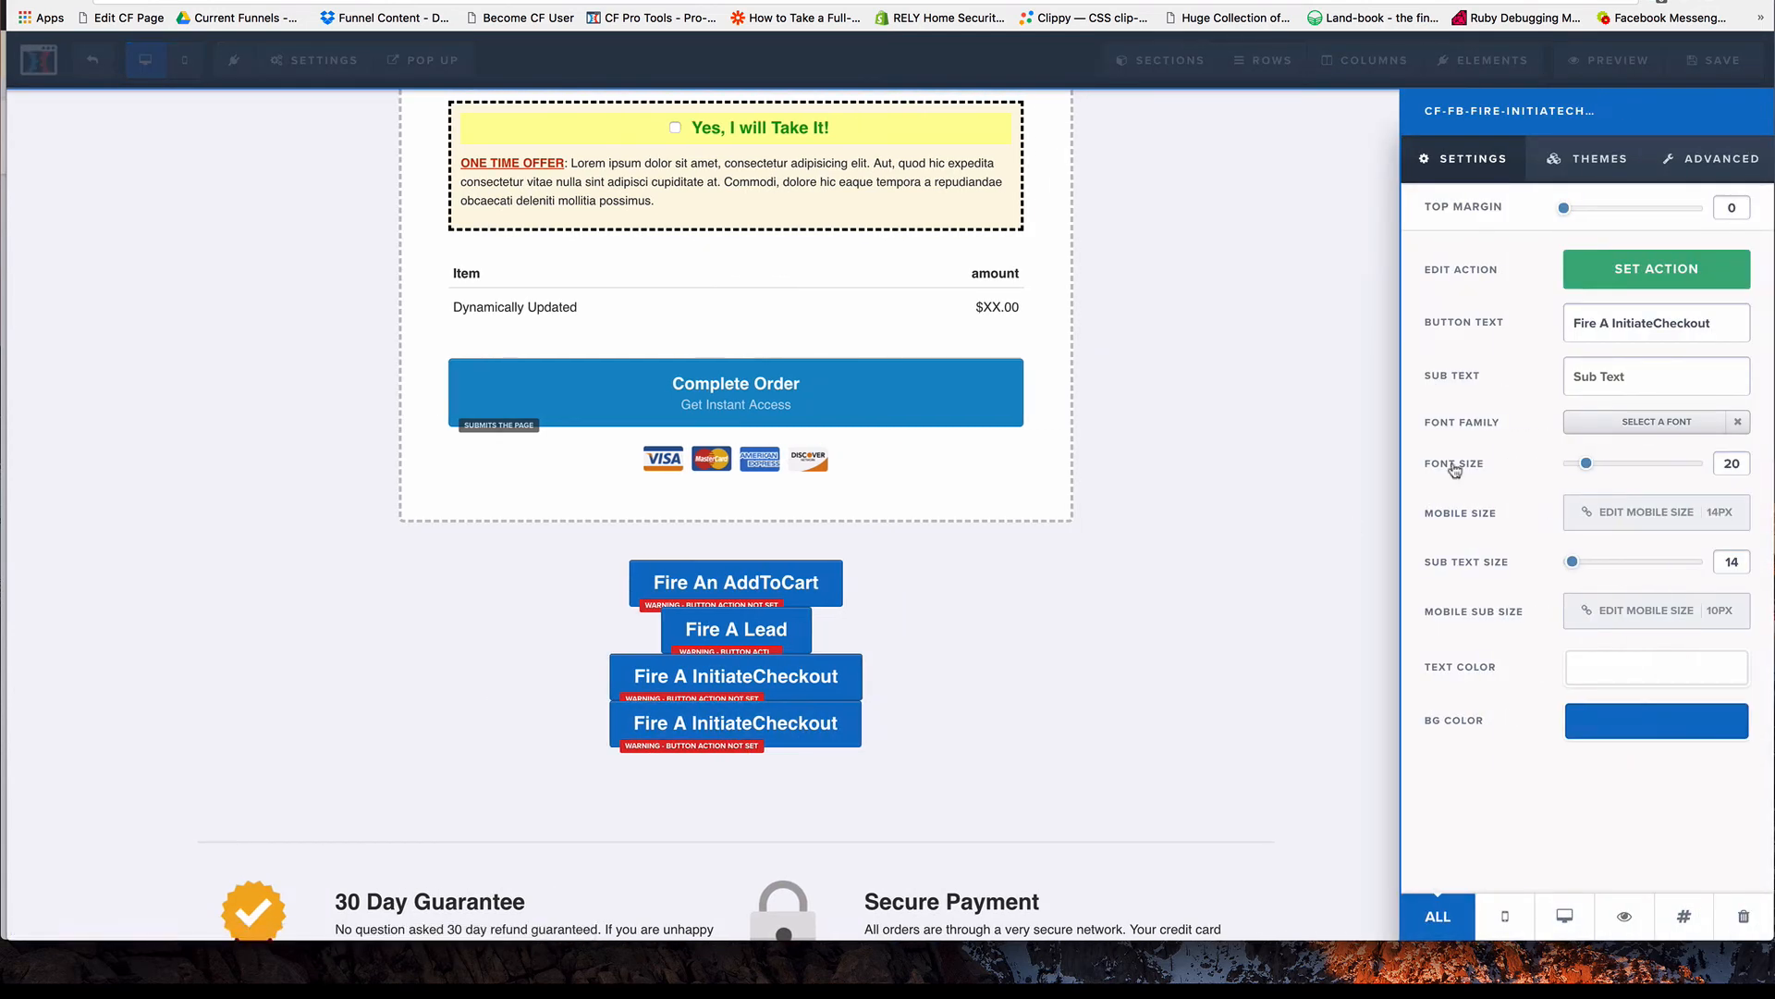
pyautogui.doubleClick(1637, 322)
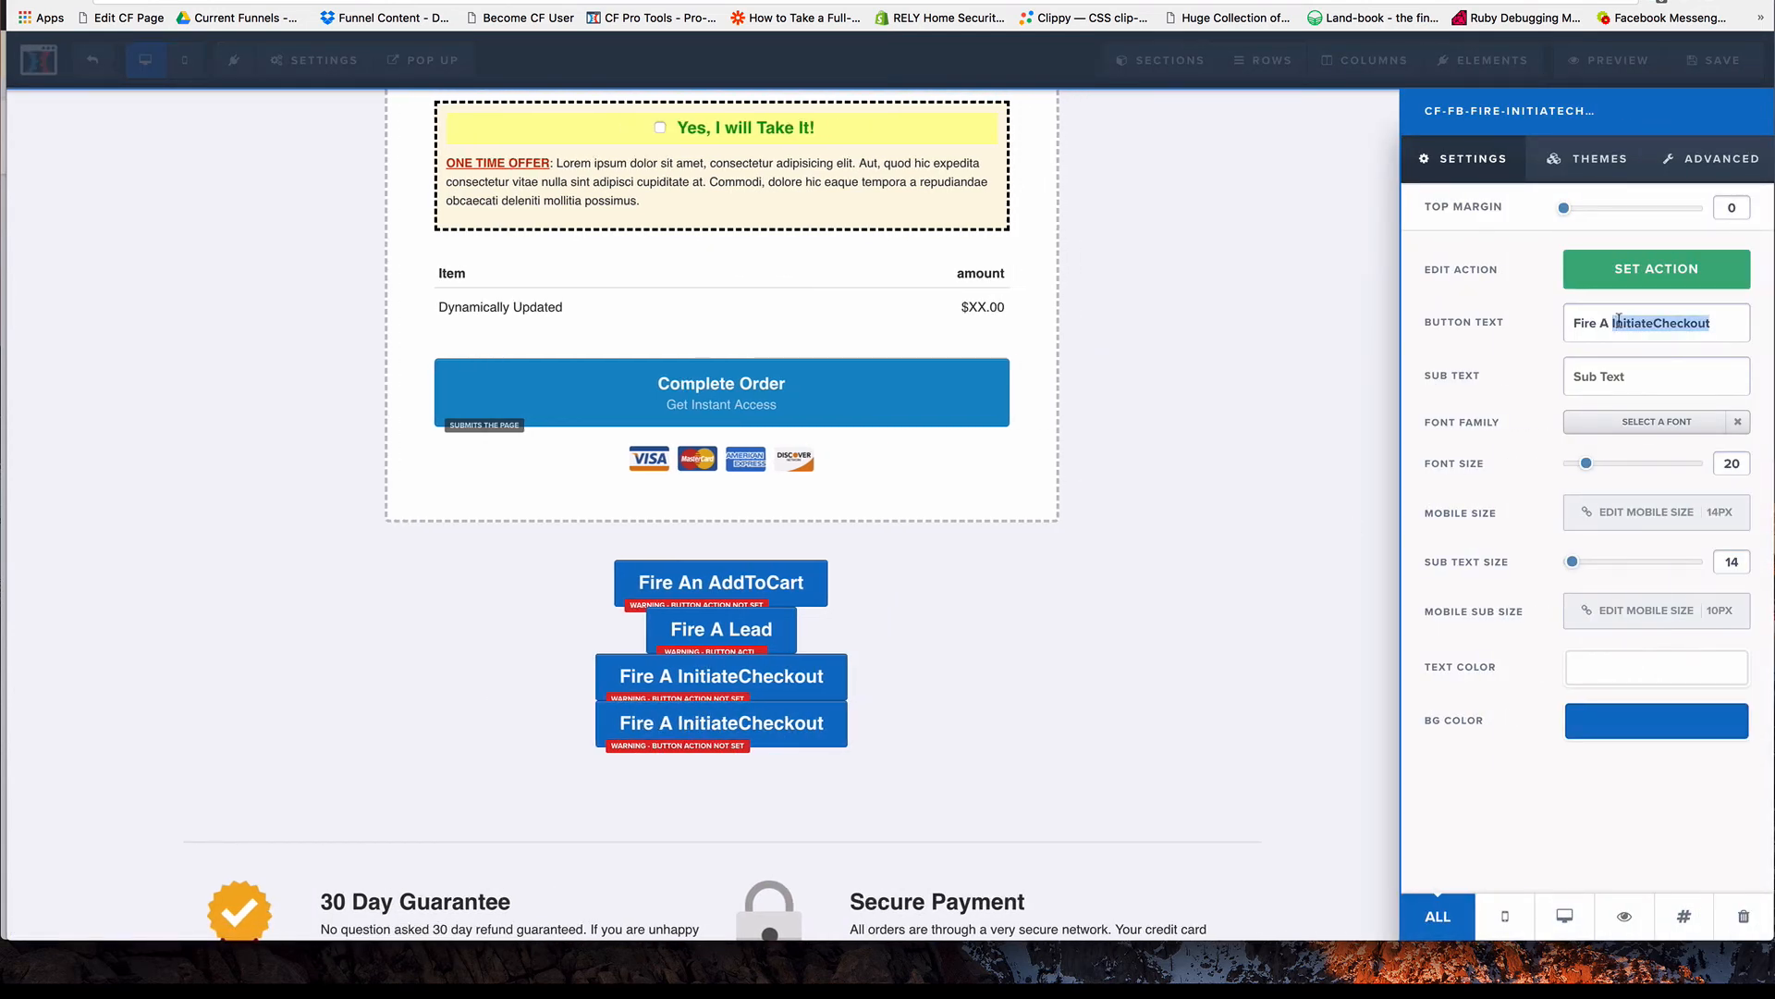
pyautogui.write('Custom ')
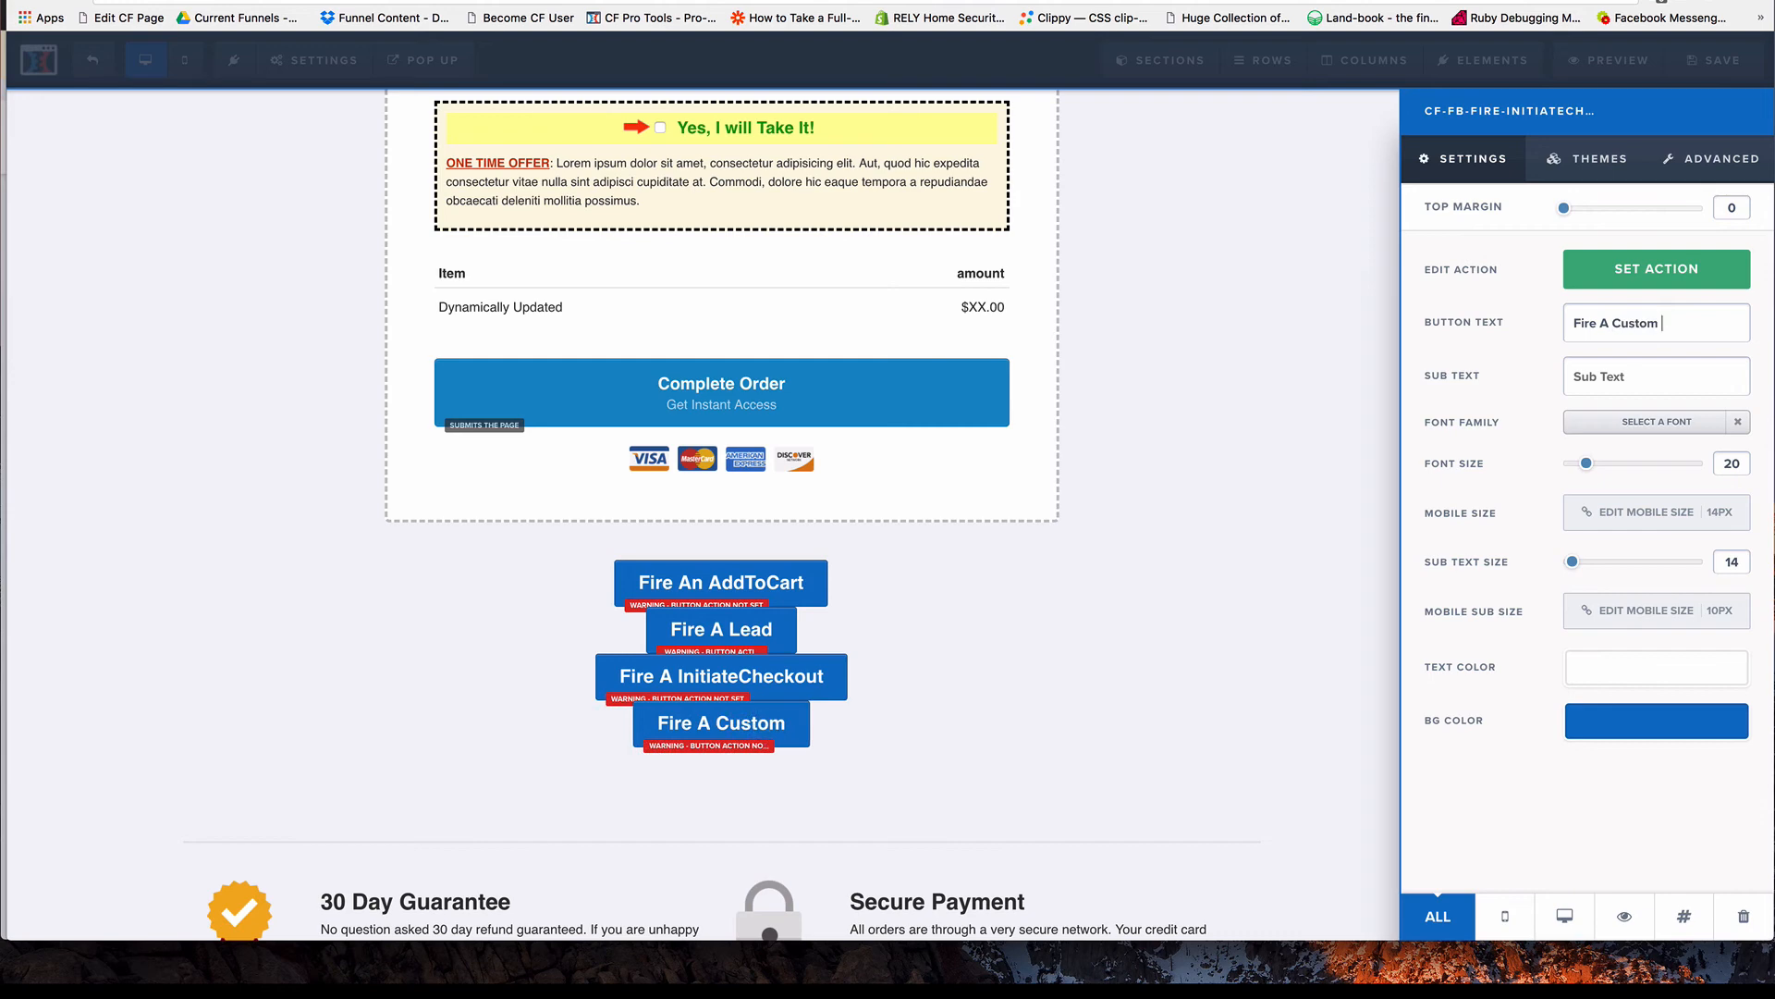
pyautogui.write('Event')
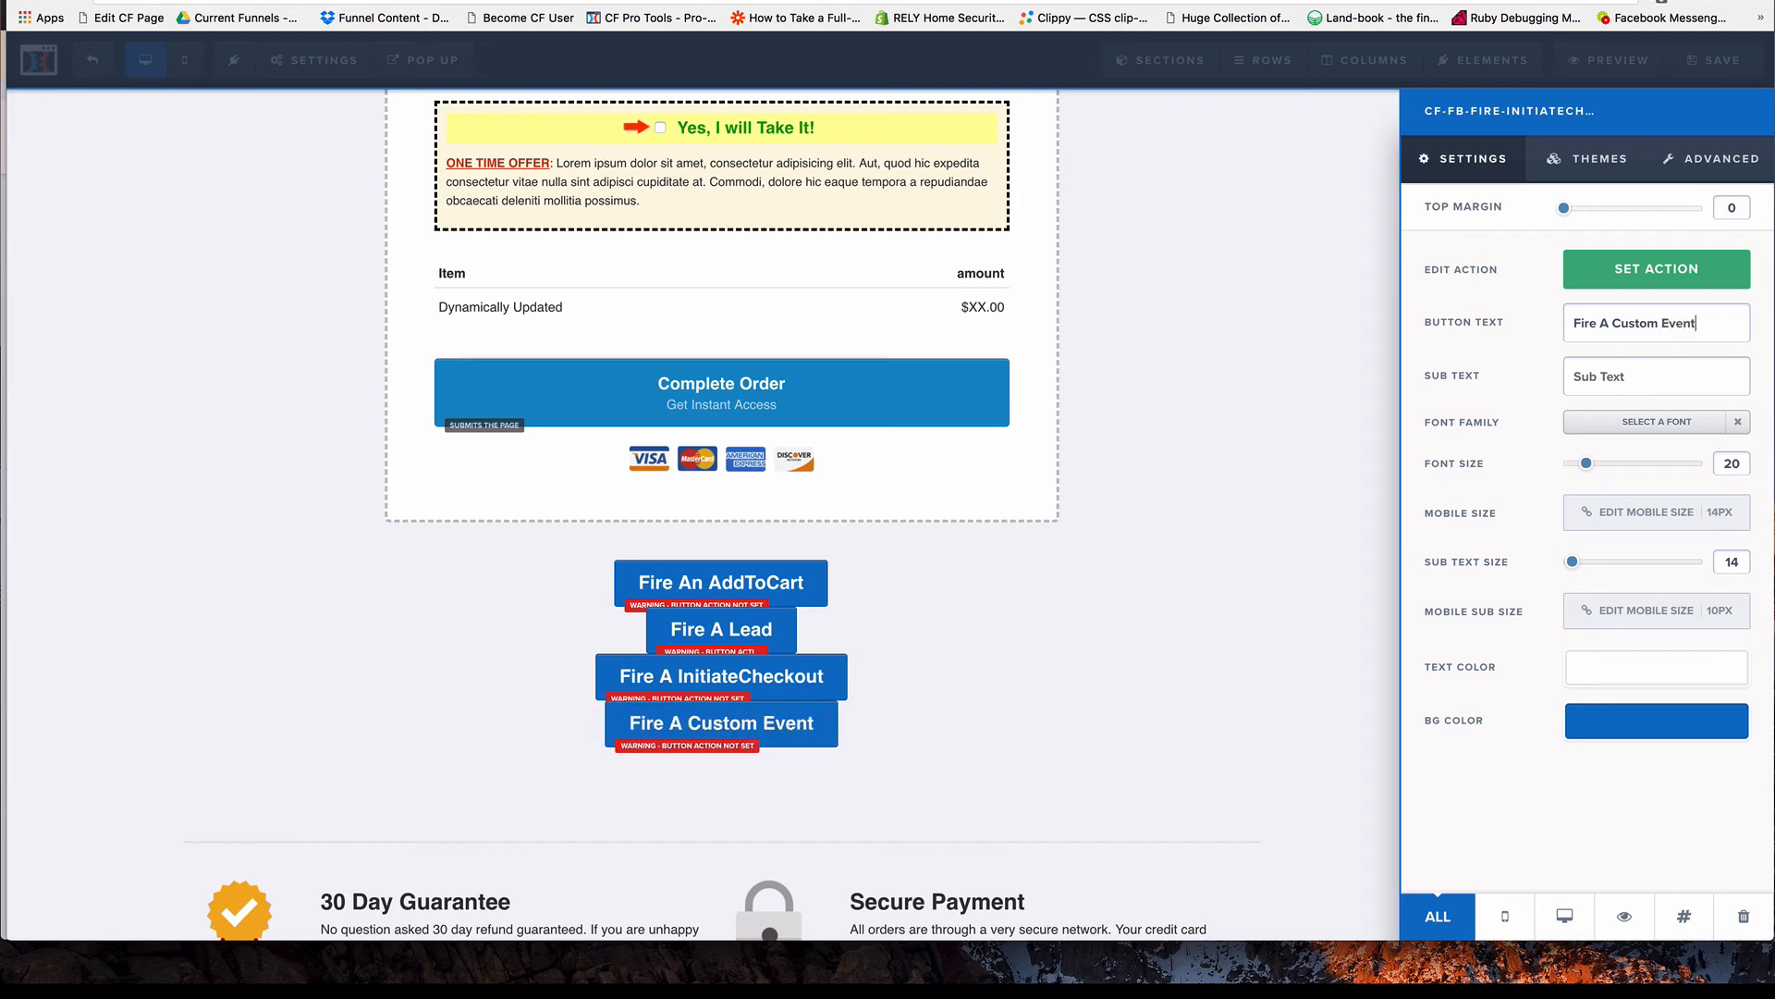
# Update the Fire A Custom Event button's CSS title to "cf-fb-fire-ClickedCustom" and save the page.
pyautogui.click(1689, 917)
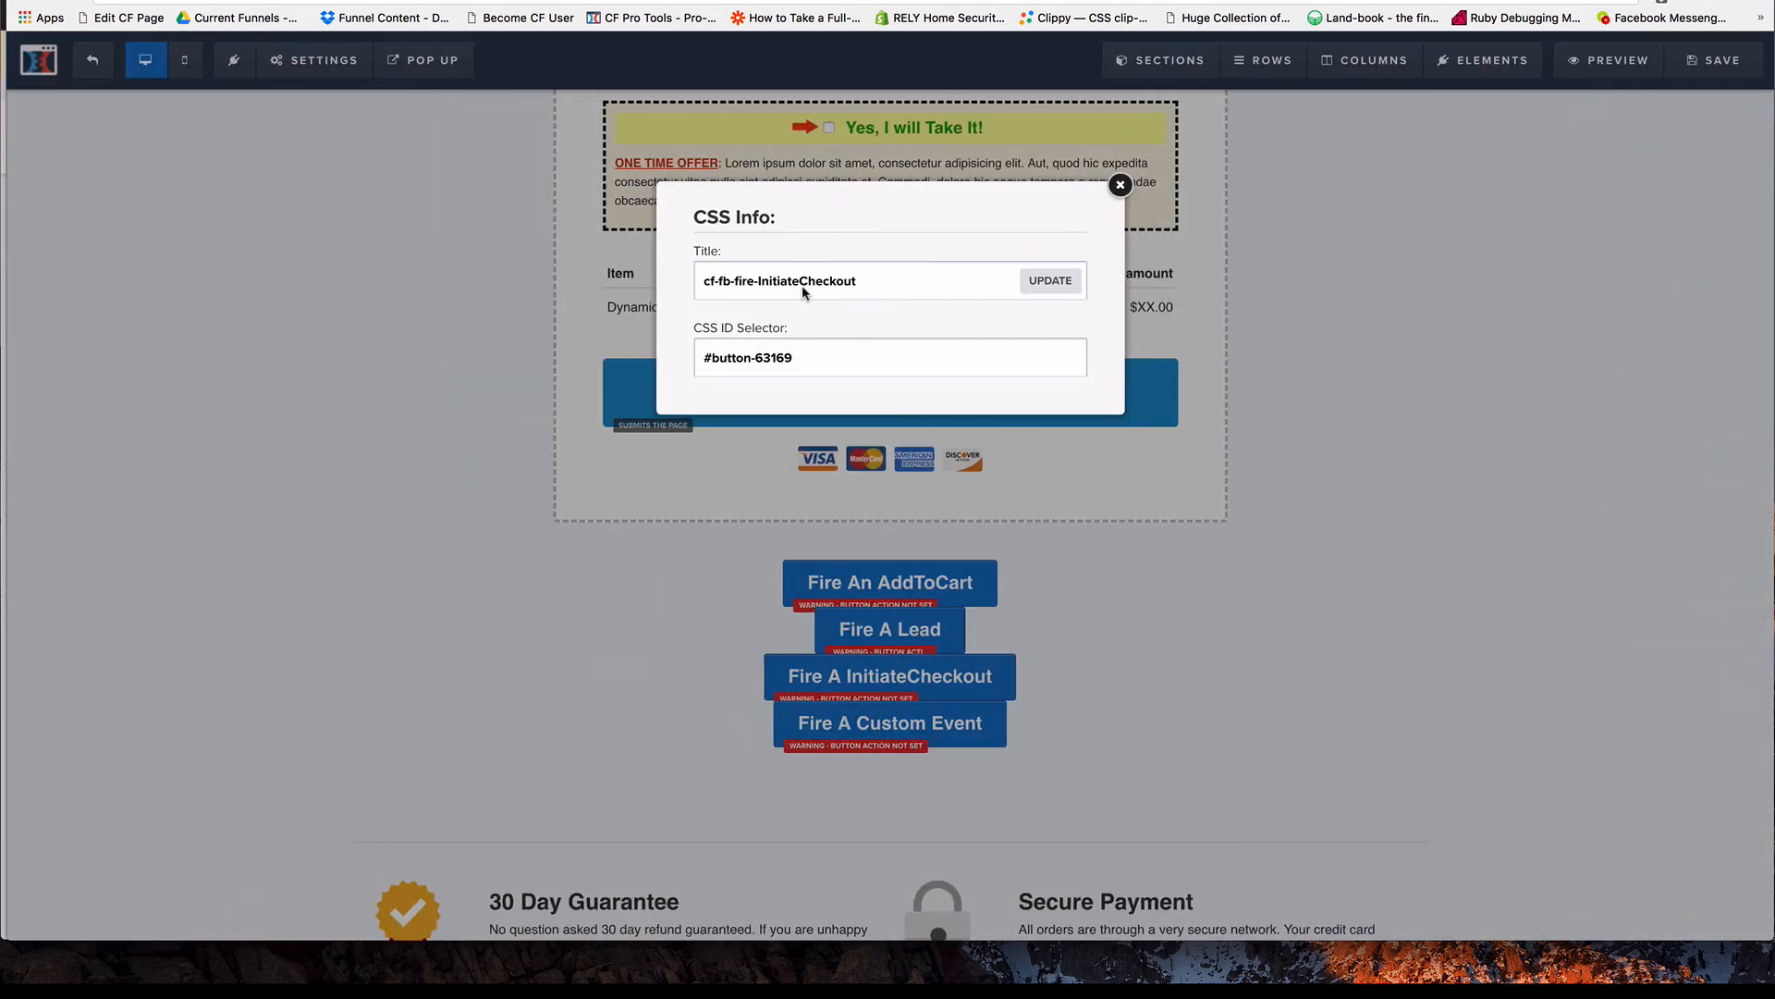
pyautogui.moveTo(758, 281); pyautogui.dragTo(943, 287)
pyautogui.write('ClickedCustom')
pyautogui.click(1050, 283)
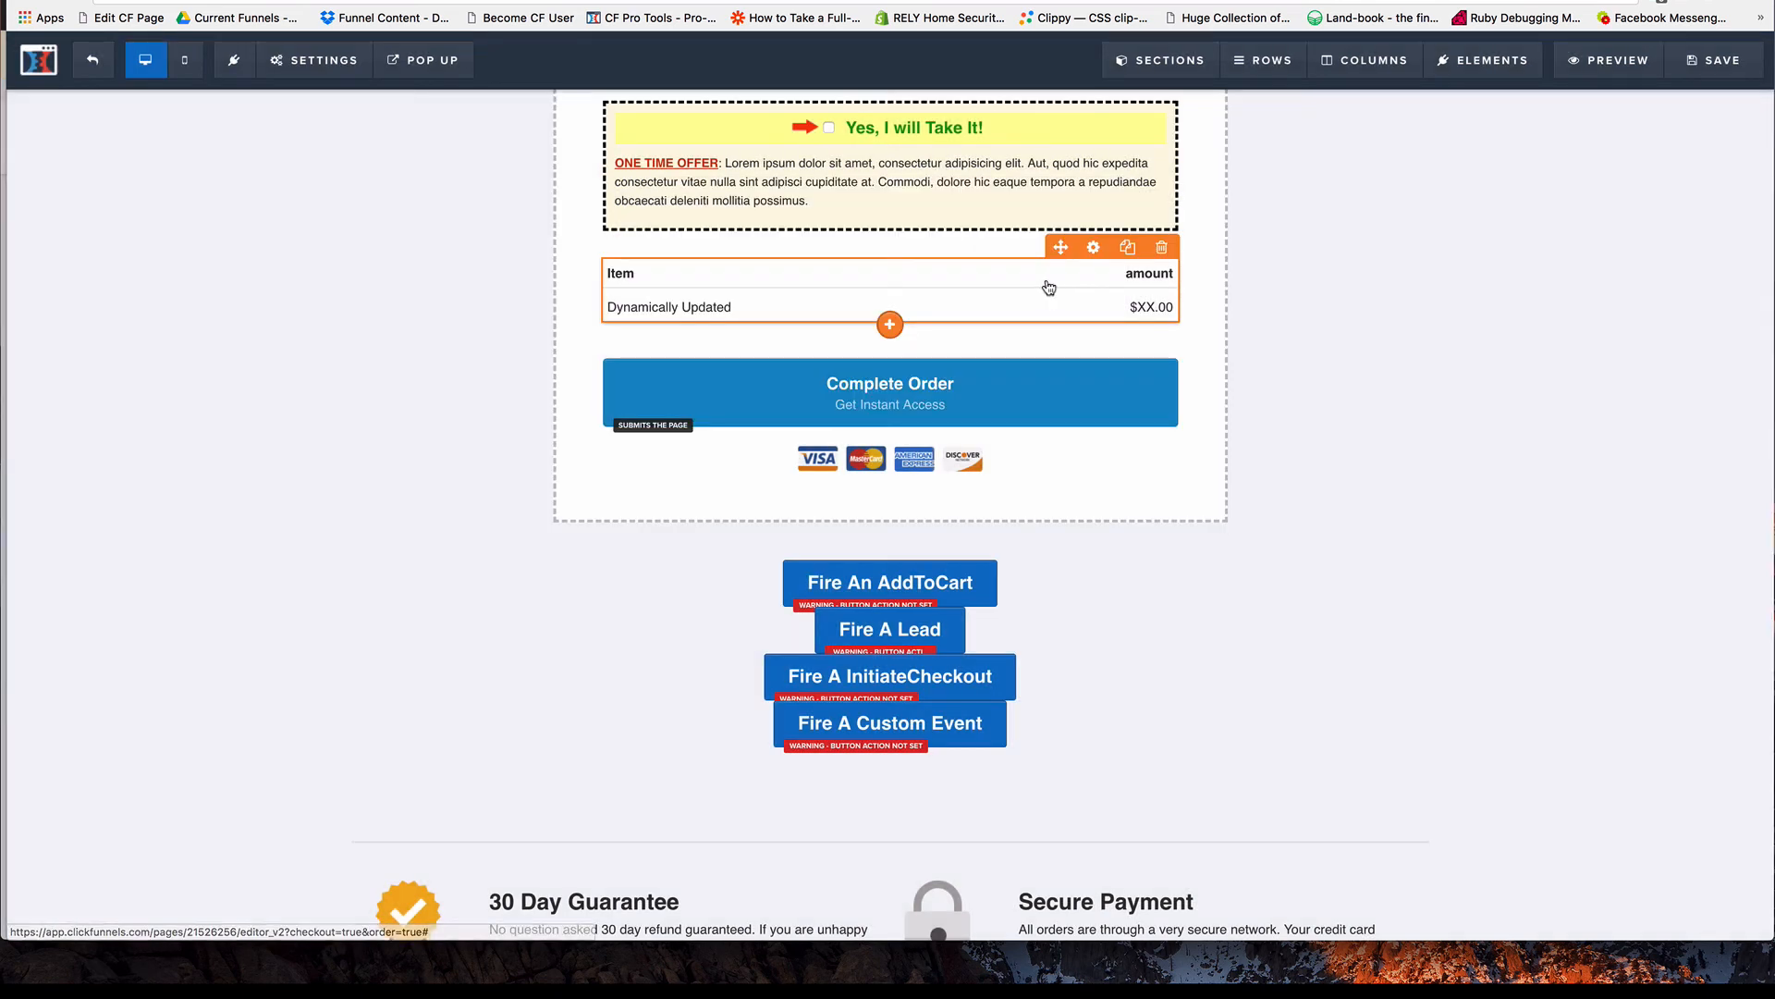
pyautogui.click(1706, 69)
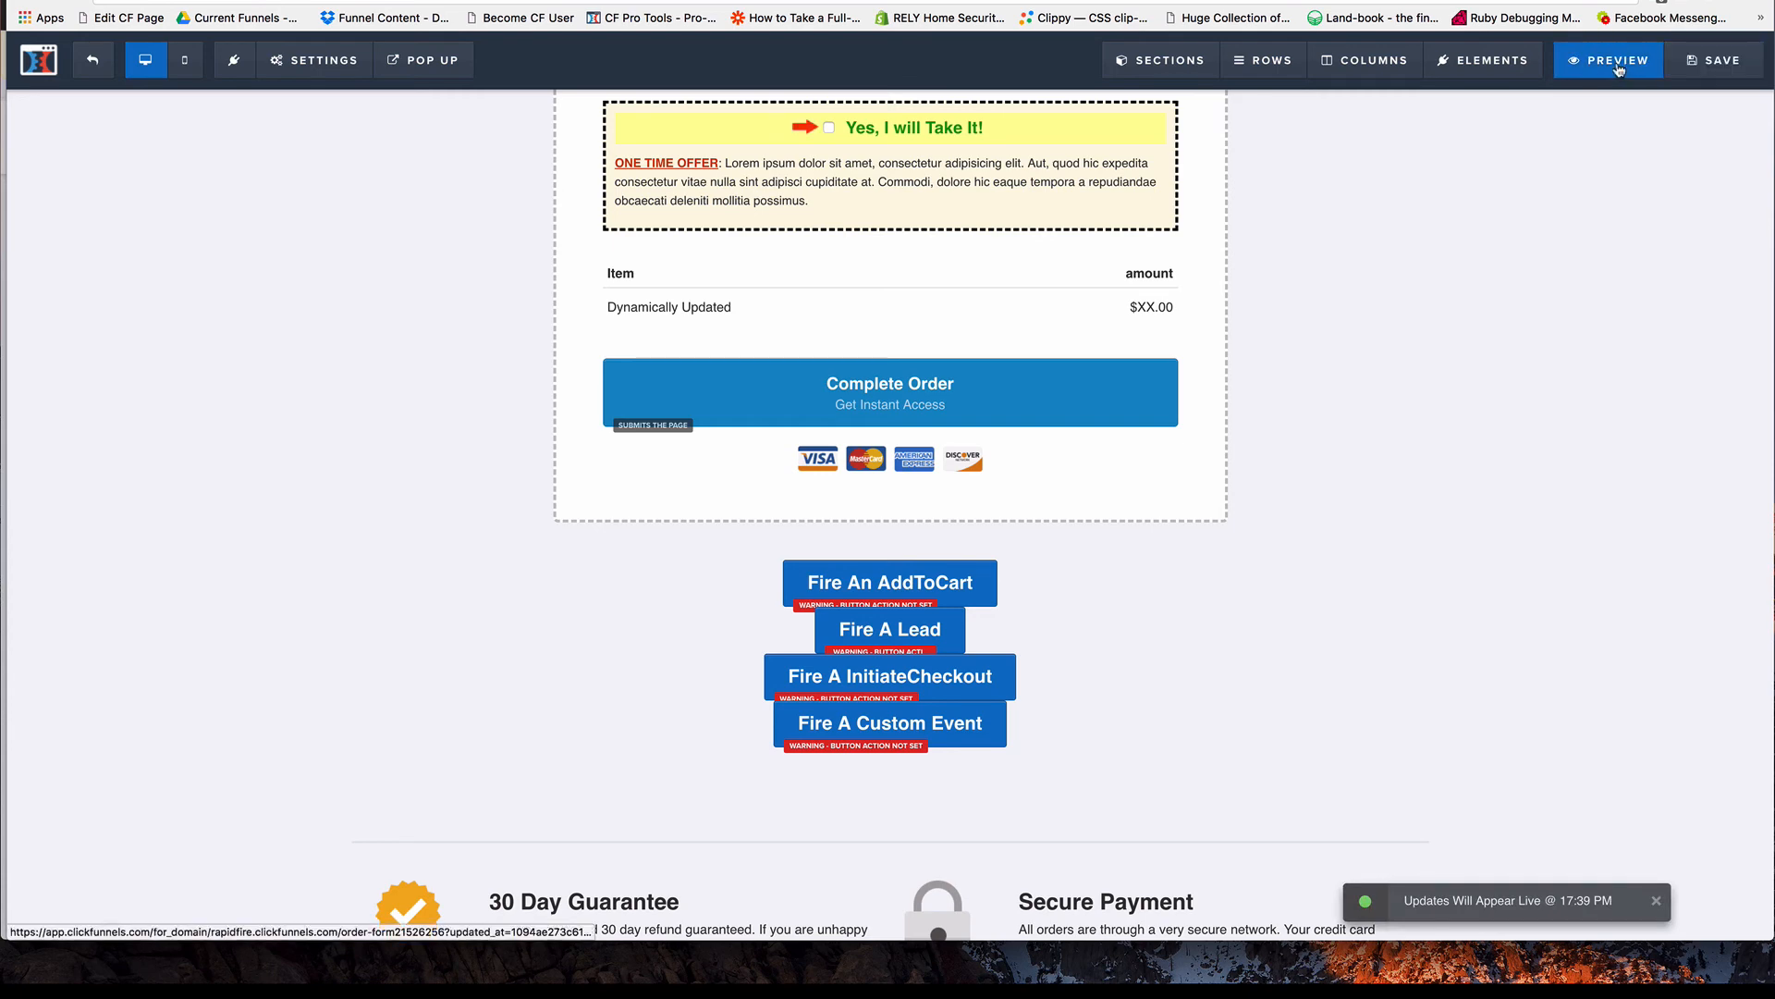
# Reload the live order page and review the events in Facebook Pixel Helper before firing any button, closing the helper when done.
pyautogui.press('super+grave')
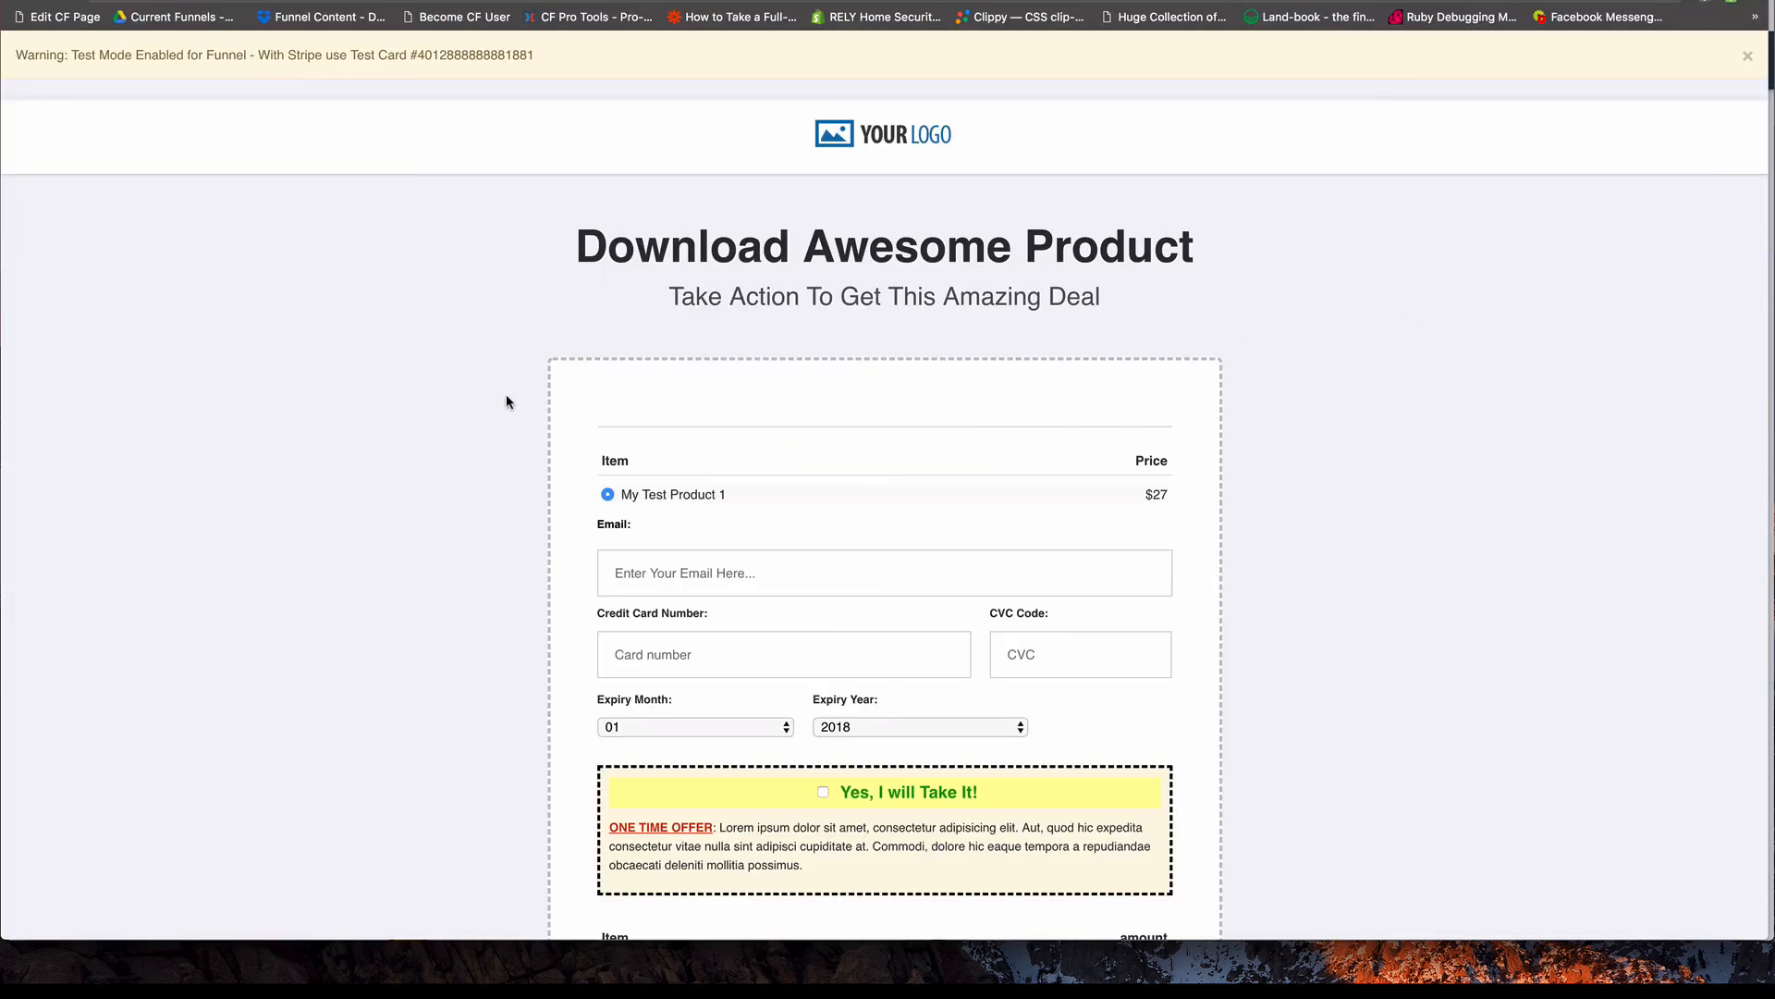
pyautogui.press('super+r')
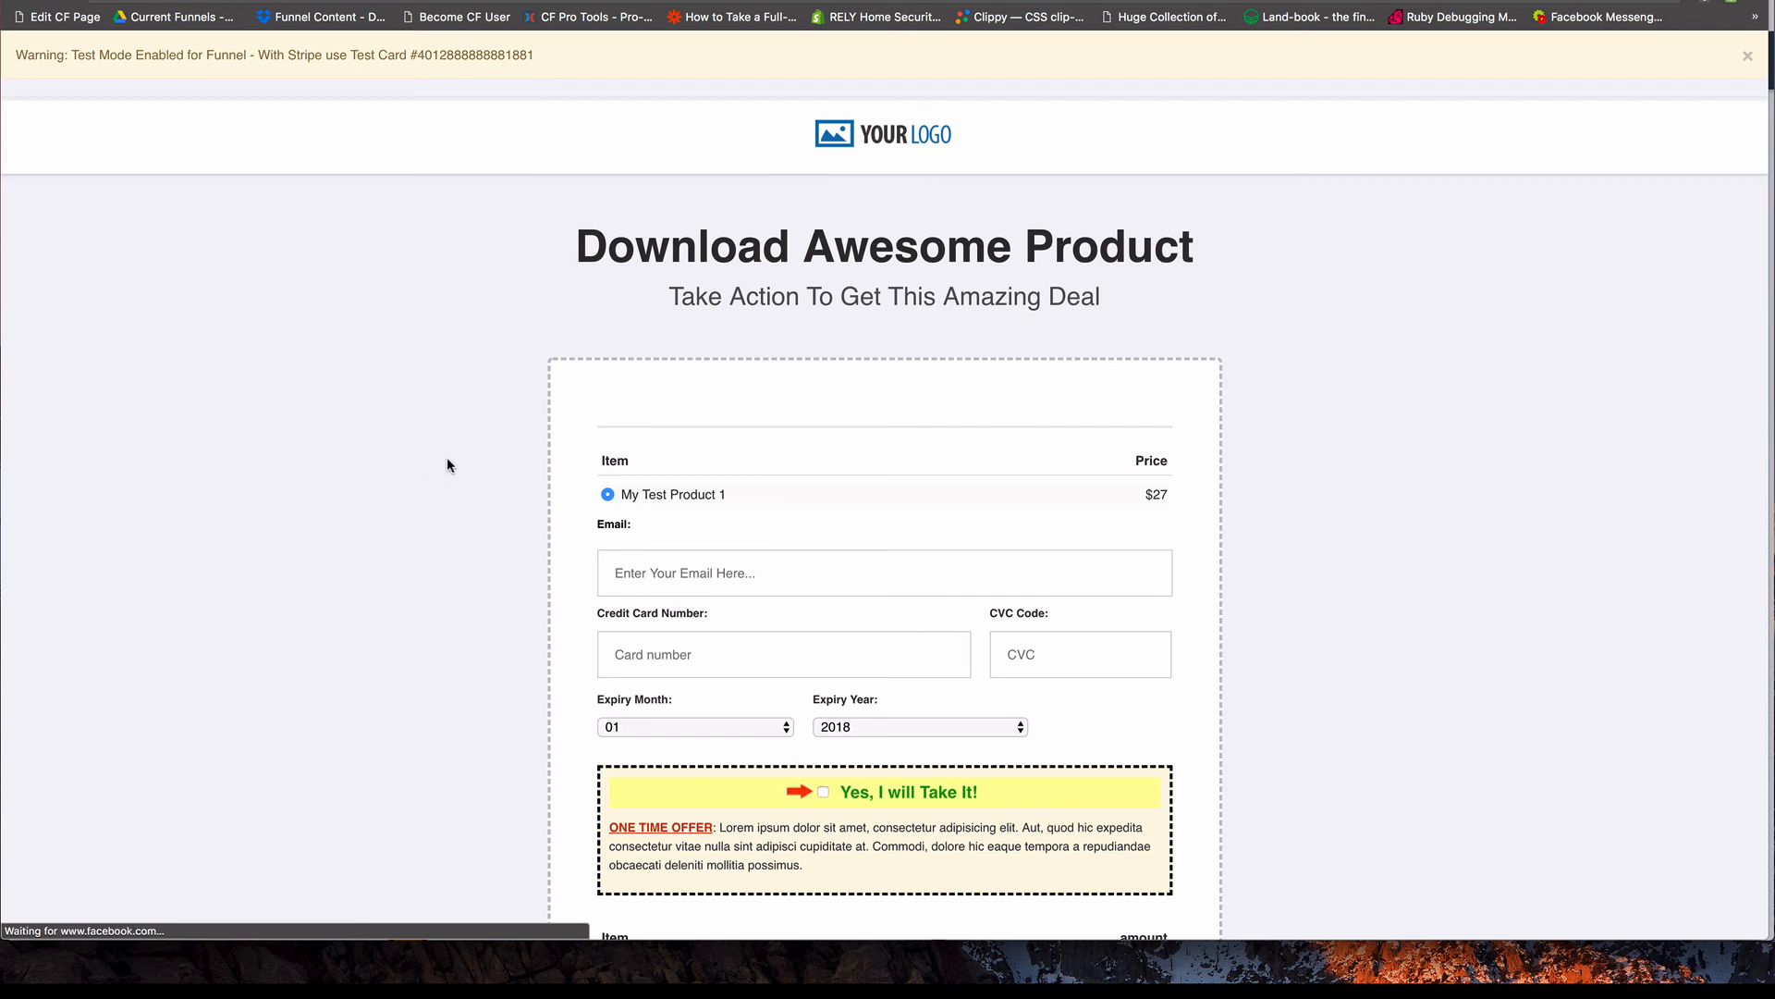
pyautogui.scroll(-10, 418, 460)
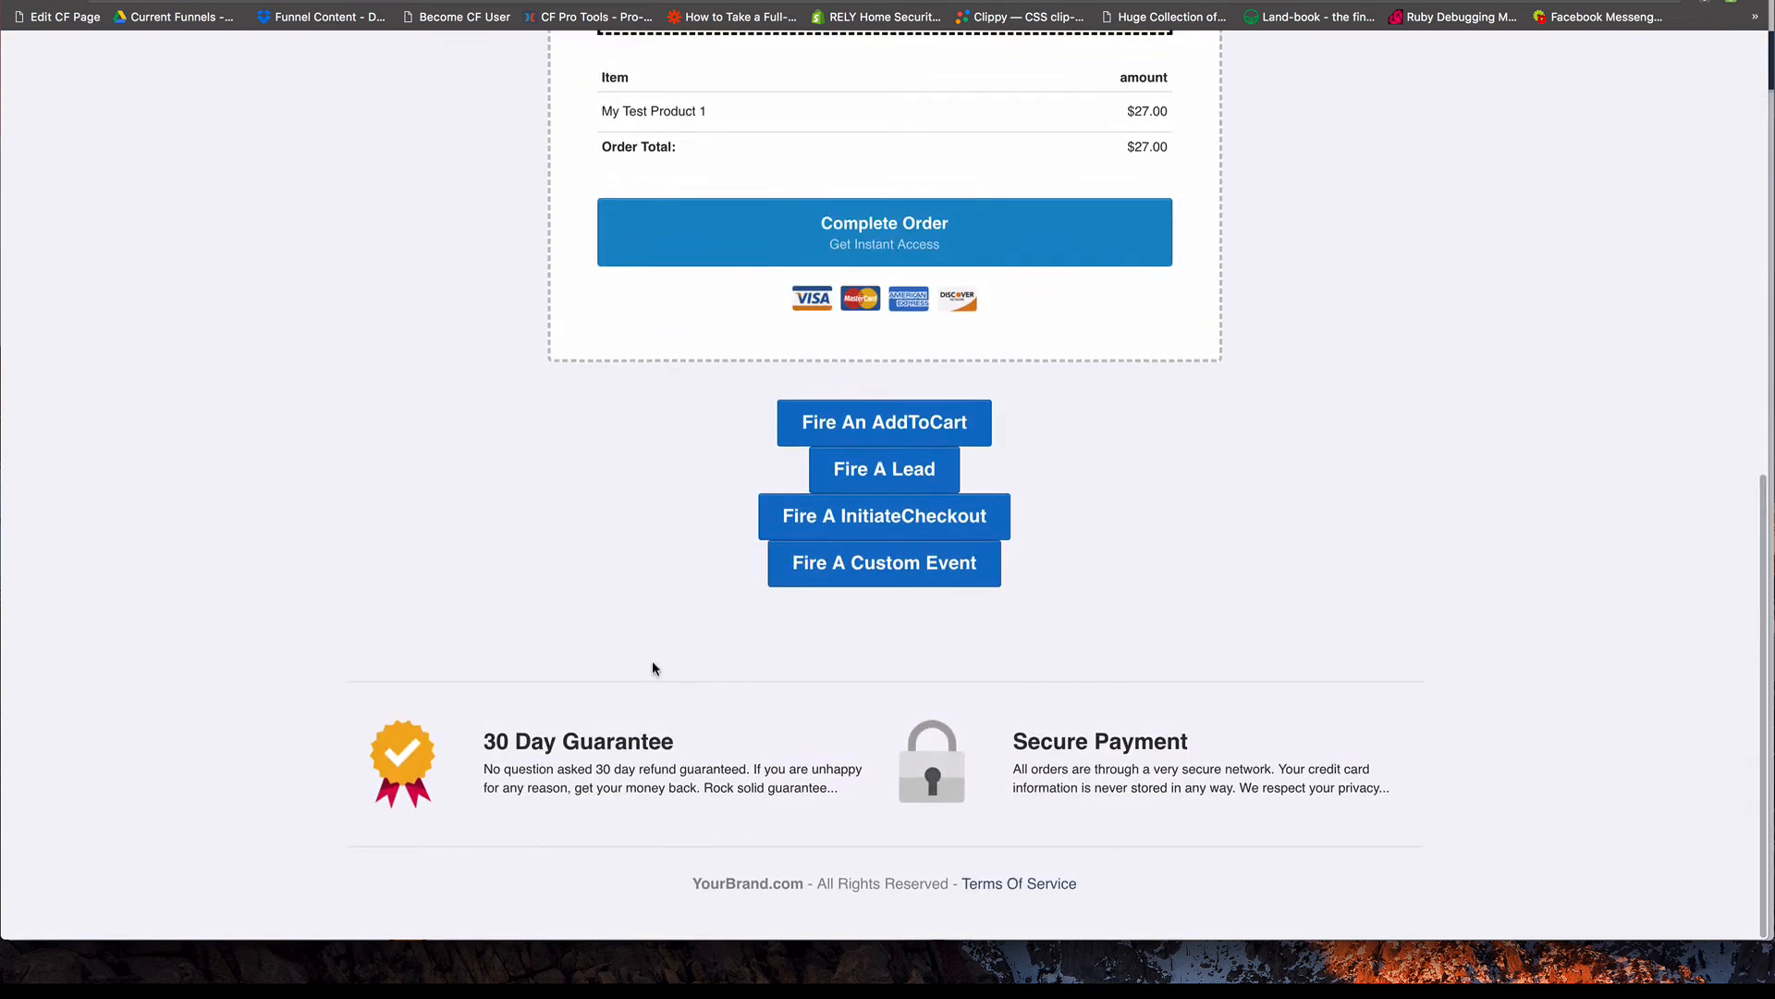
pyautogui.click(1726, 4)
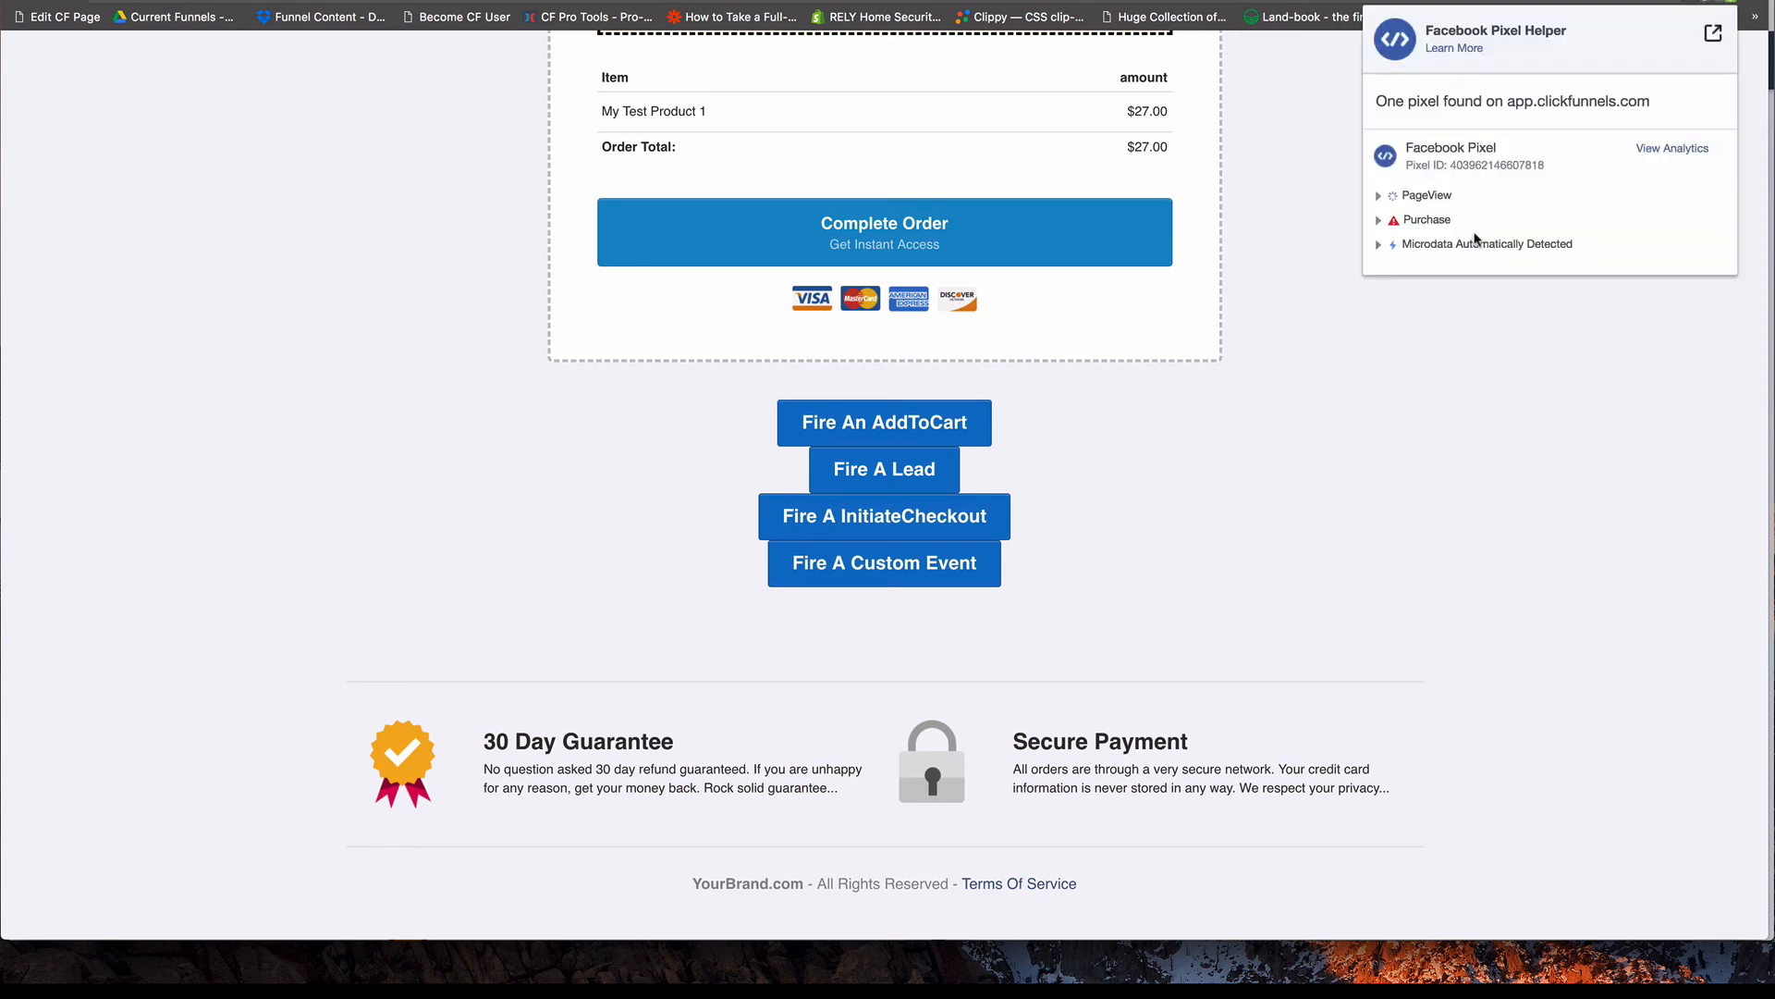
pyautogui.scroll(1, 1125, 594)
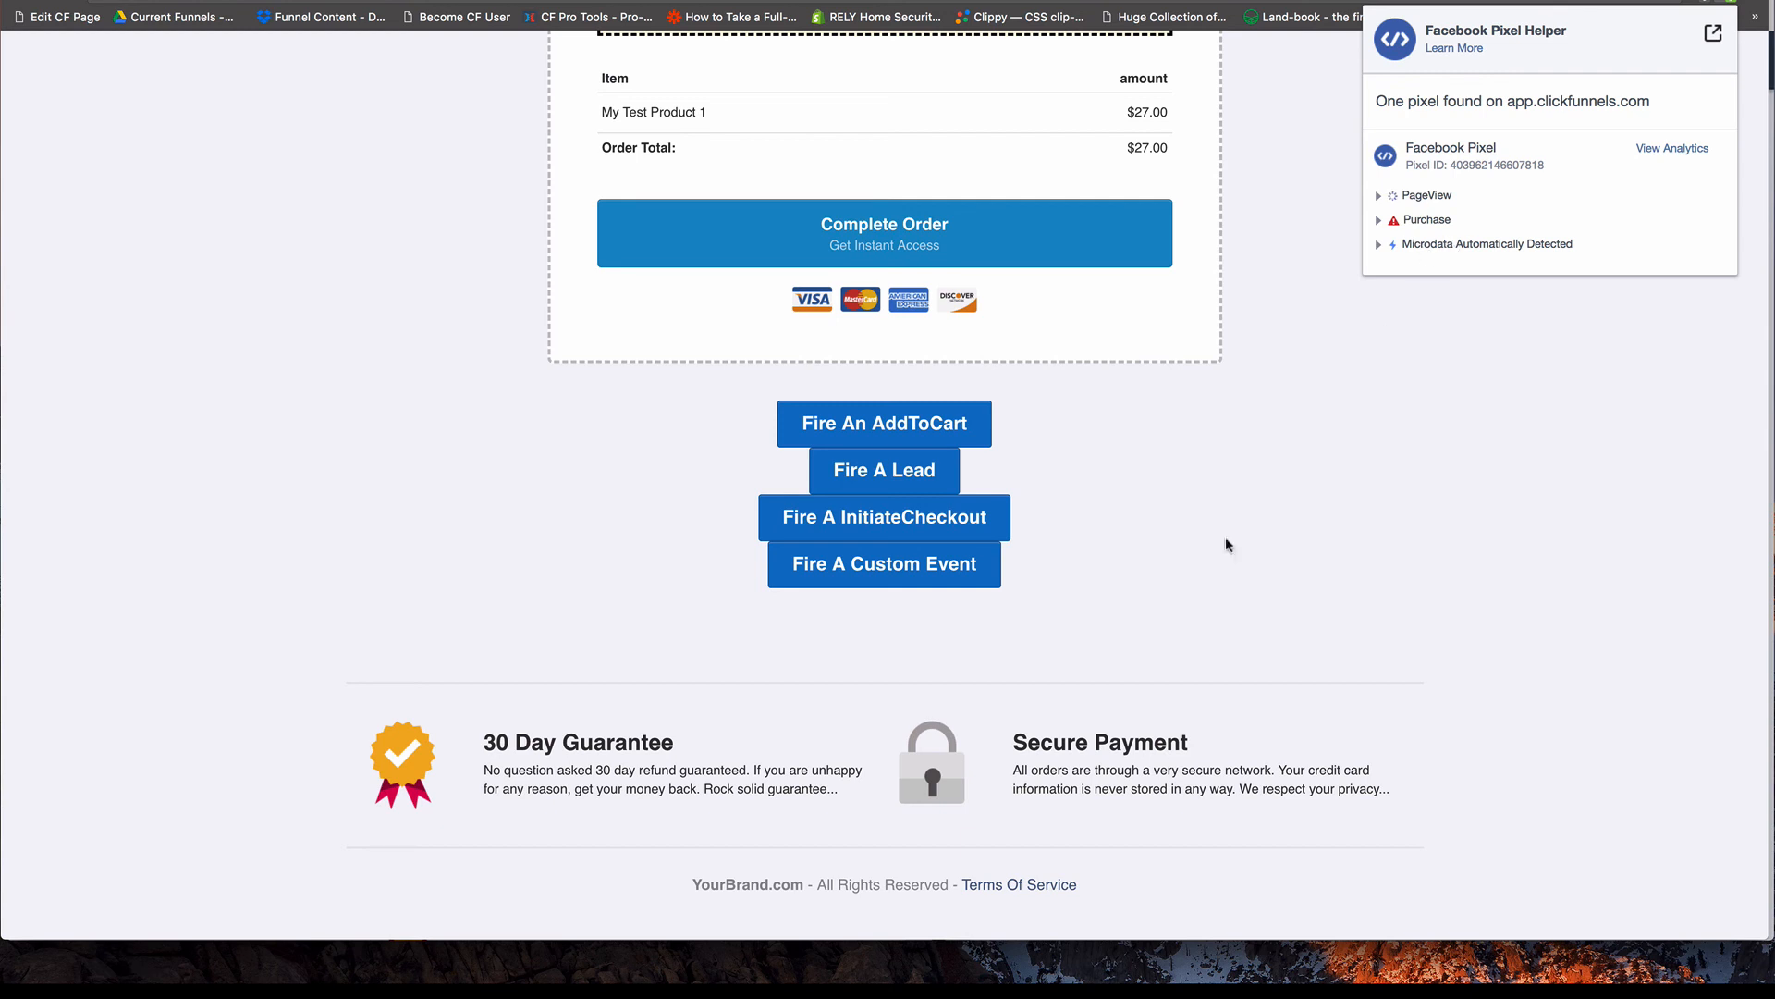
pyautogui.click(1117, 575)
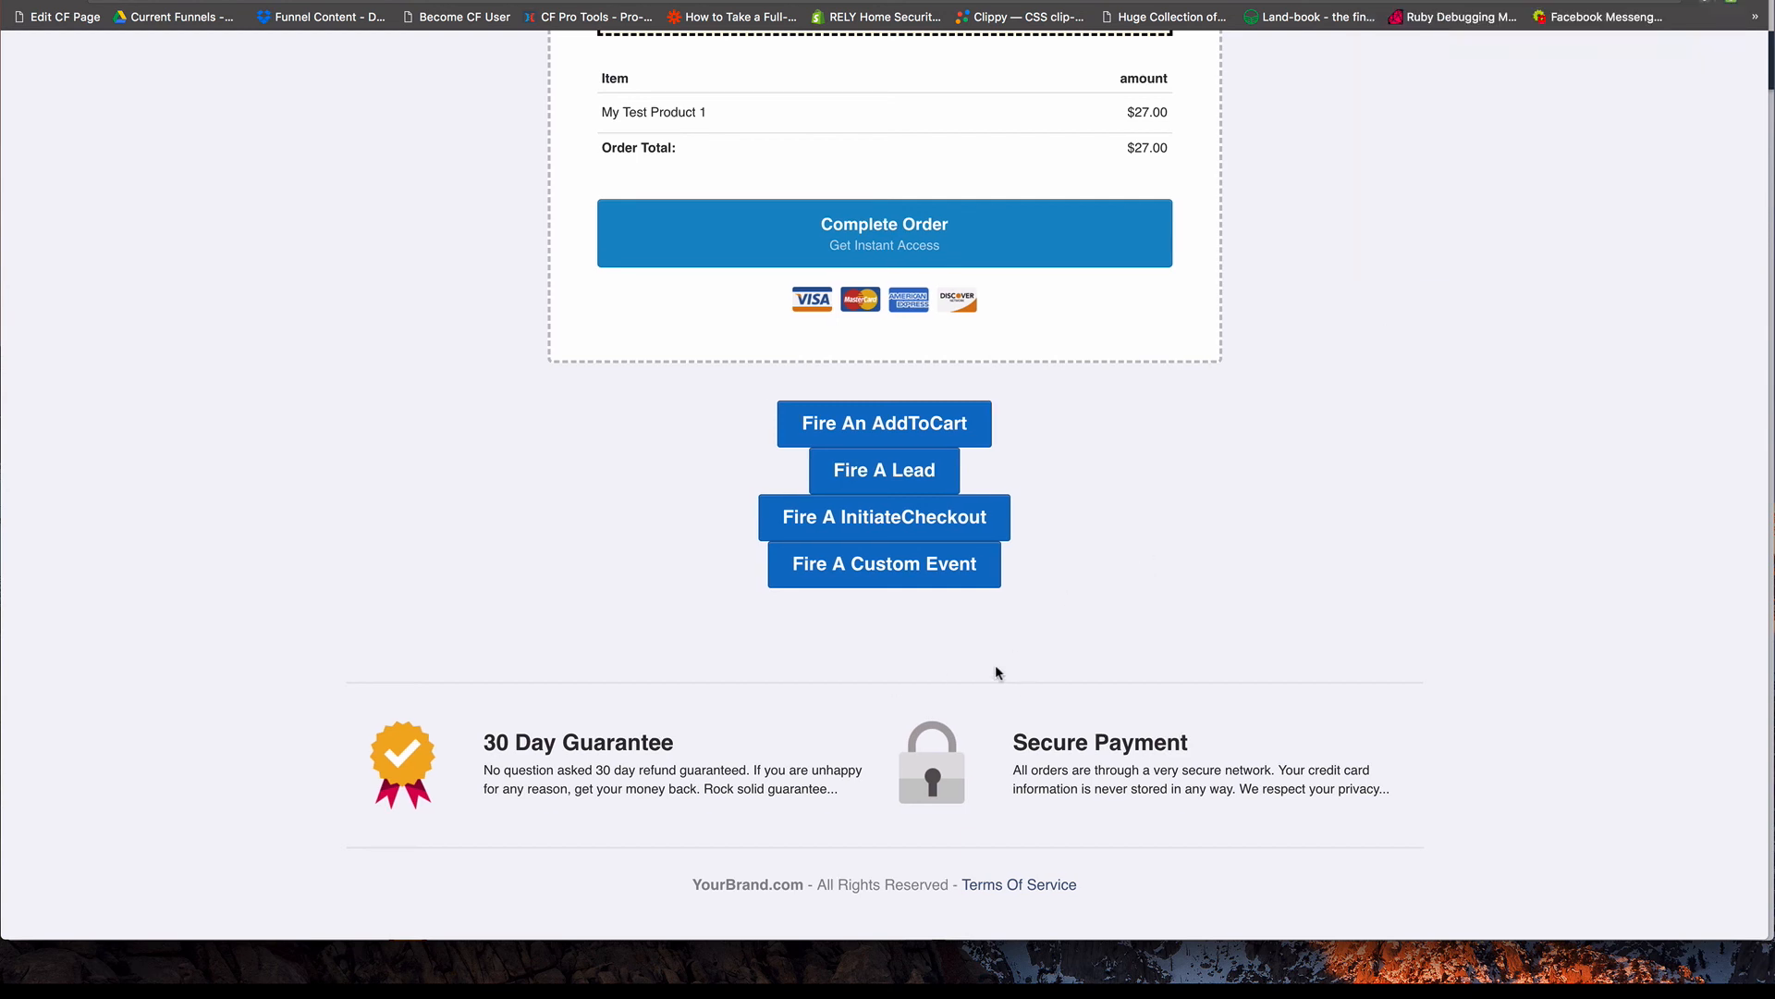
# Fire the Custom Event button, inspect the ClickedCustom event's details in Facebook Pixel Helper, and close the helper.
pyautogui.click(884, 574)
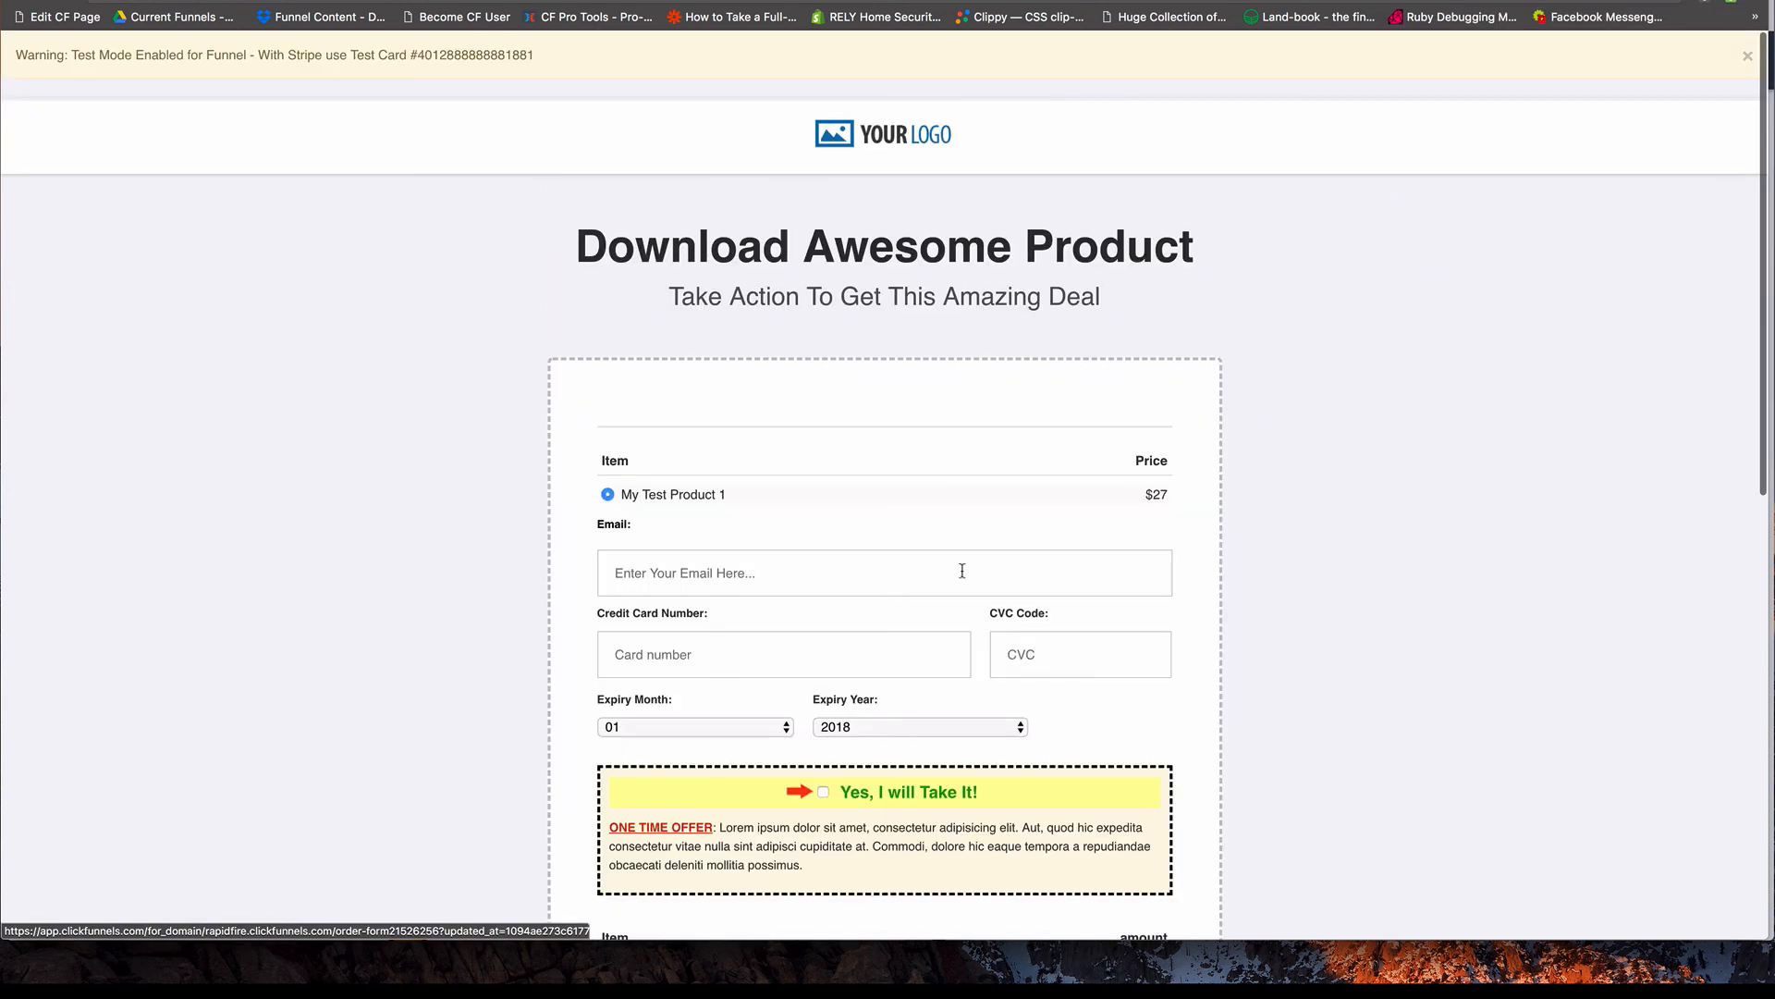
pyautogui.click(1725, 3)
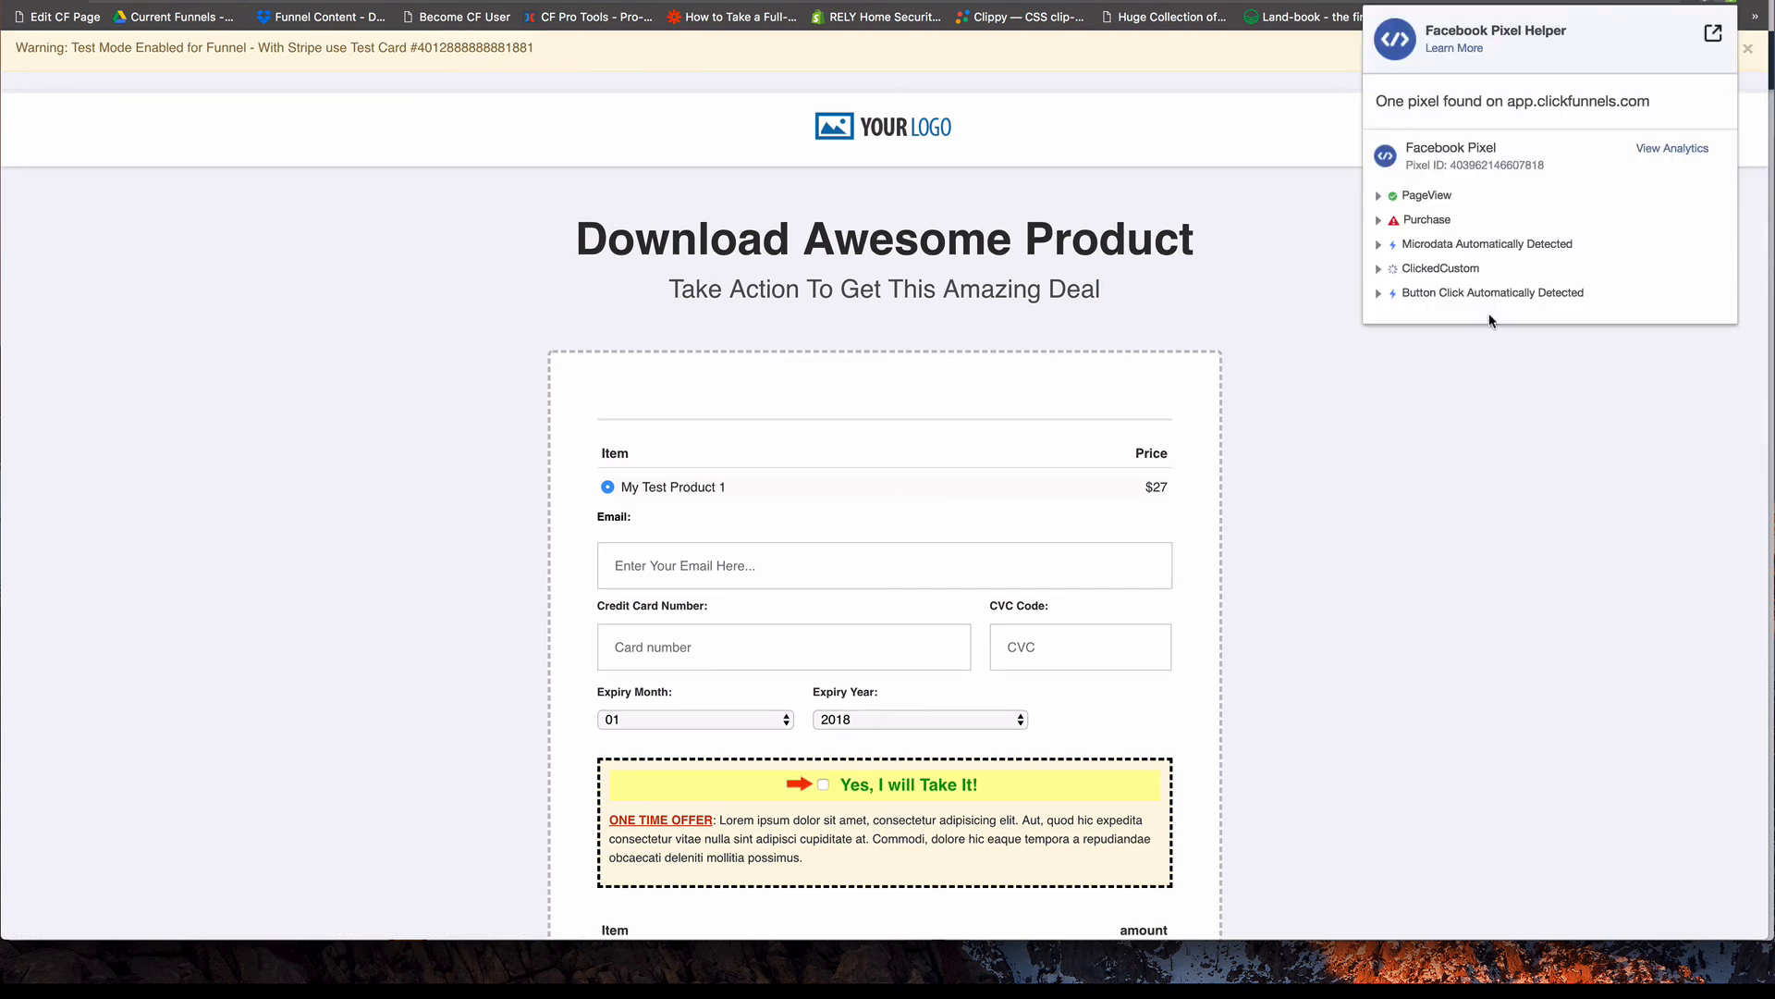
pyautogui.click(1380, 269)
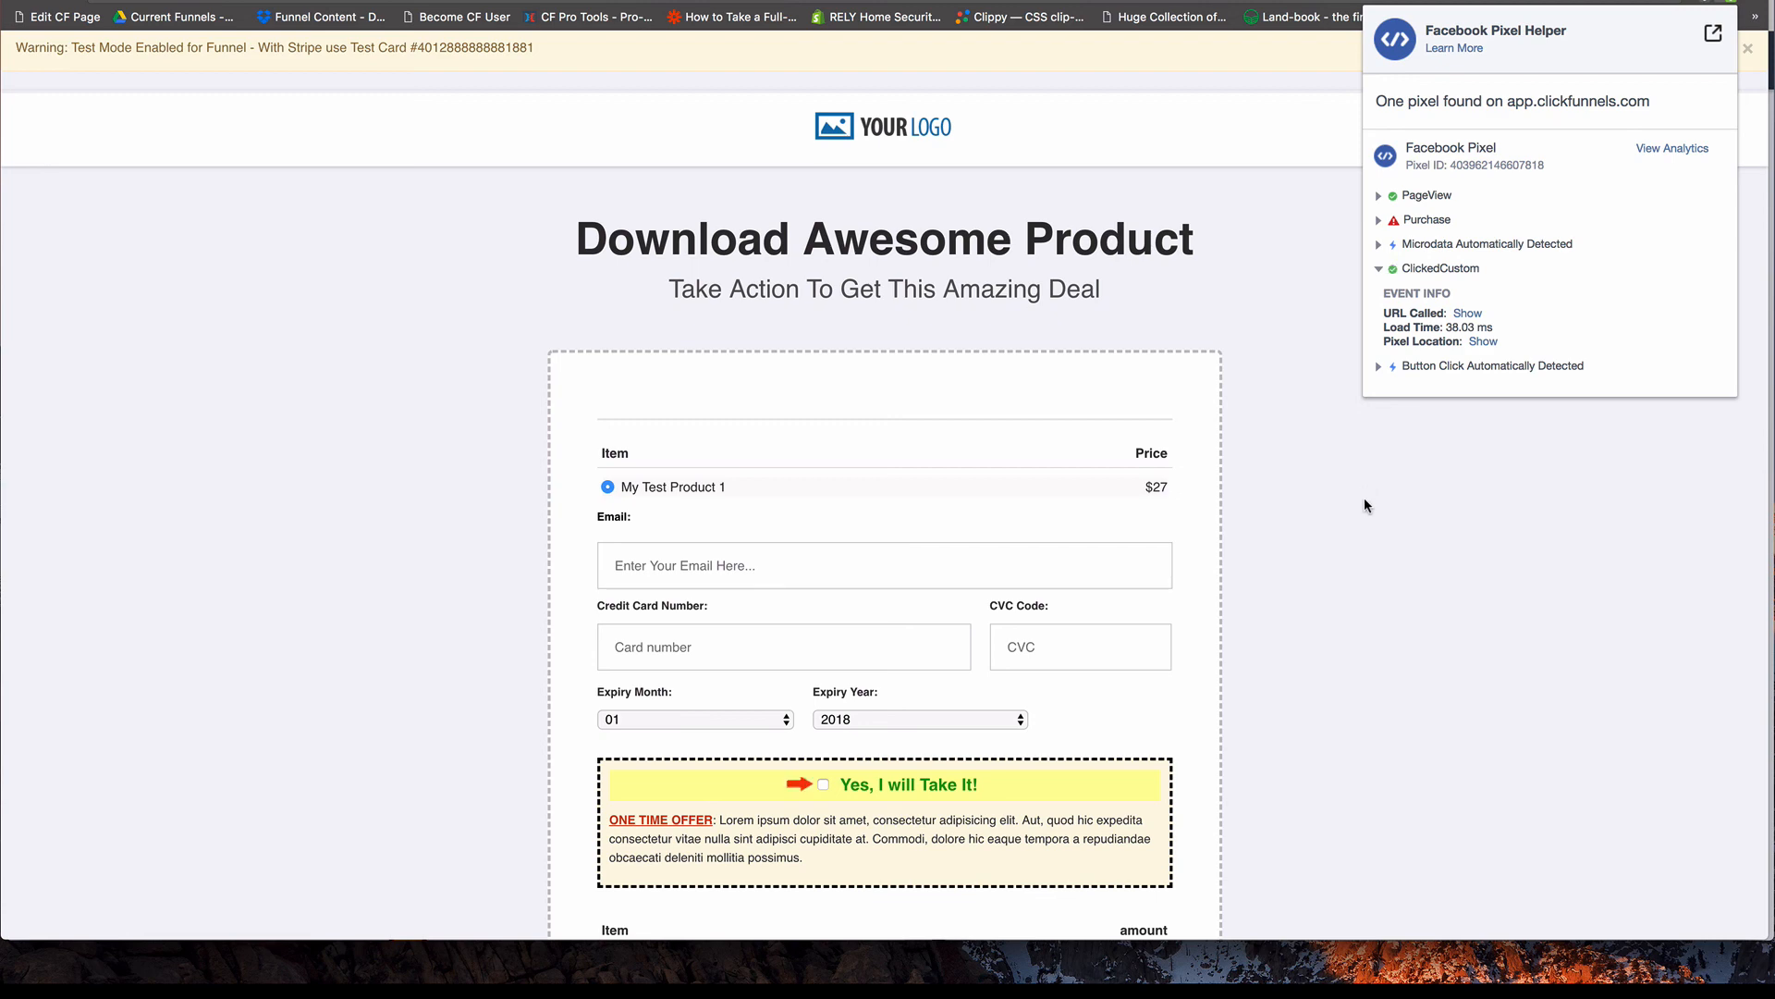
pyautogui.click(1379, 476)
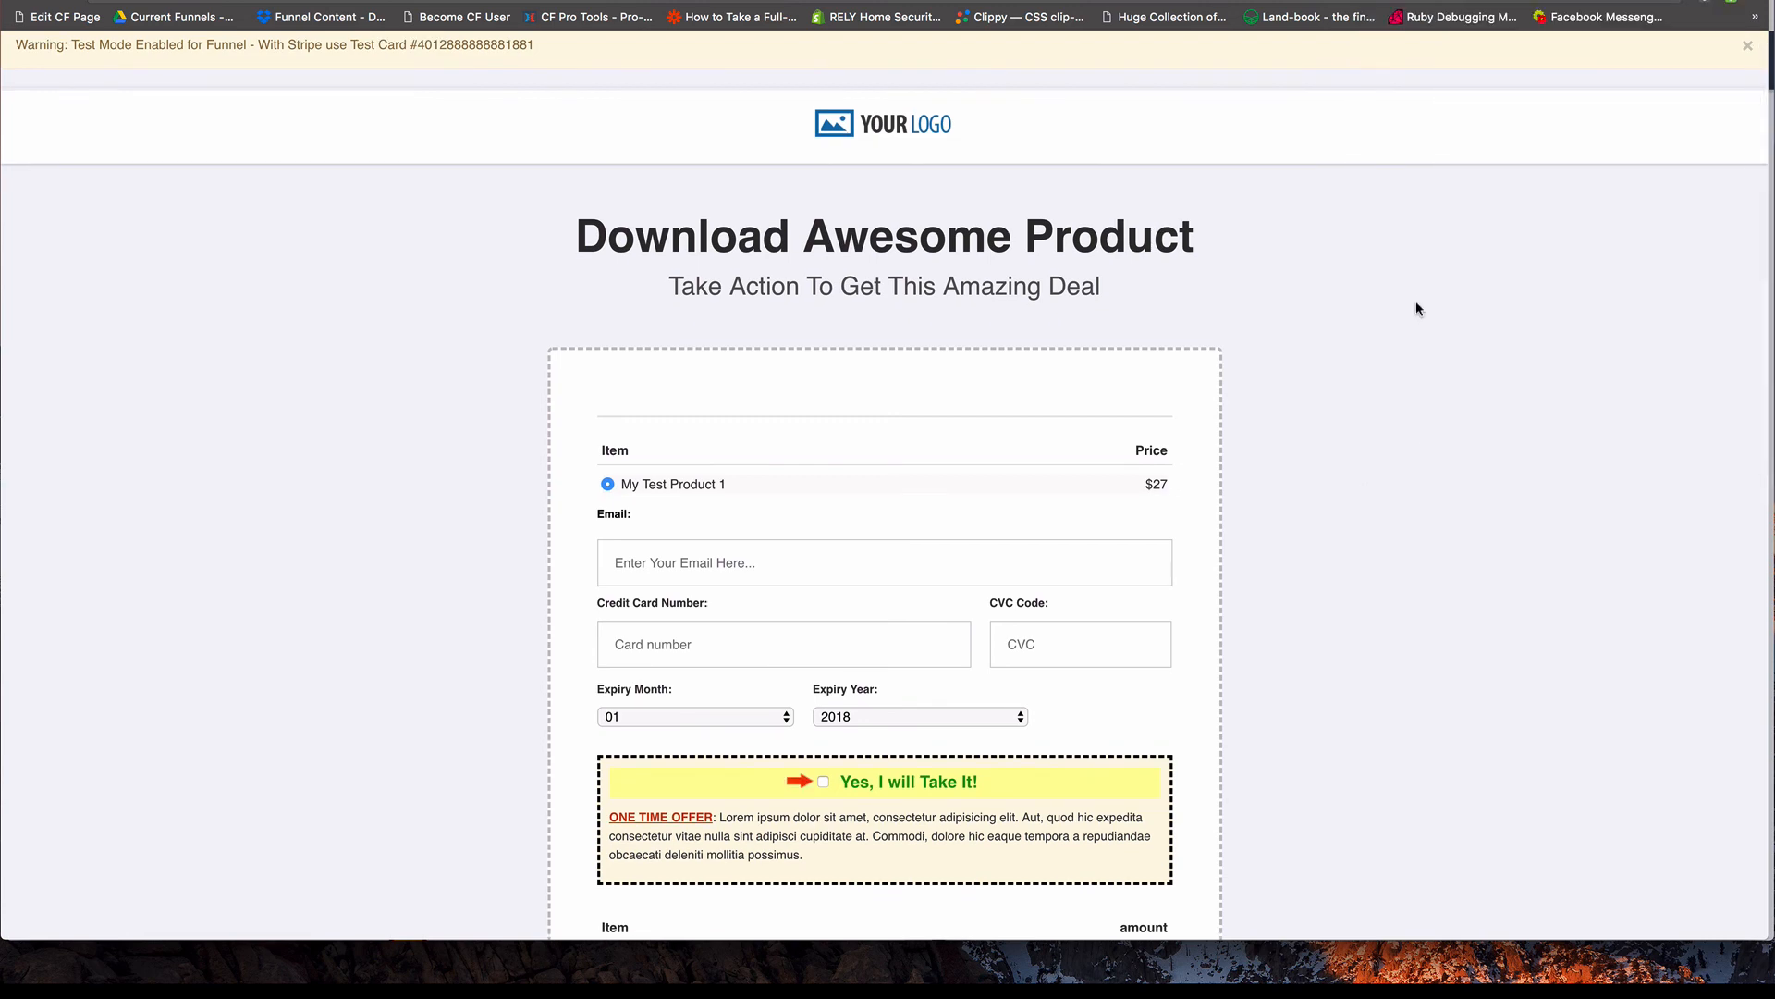
# Back in the page editor, clone the Fire A Custom Event button and update the copy's CSS title to "cf-fb-fire-CFProTools".
pyautogui.press('super+grave')
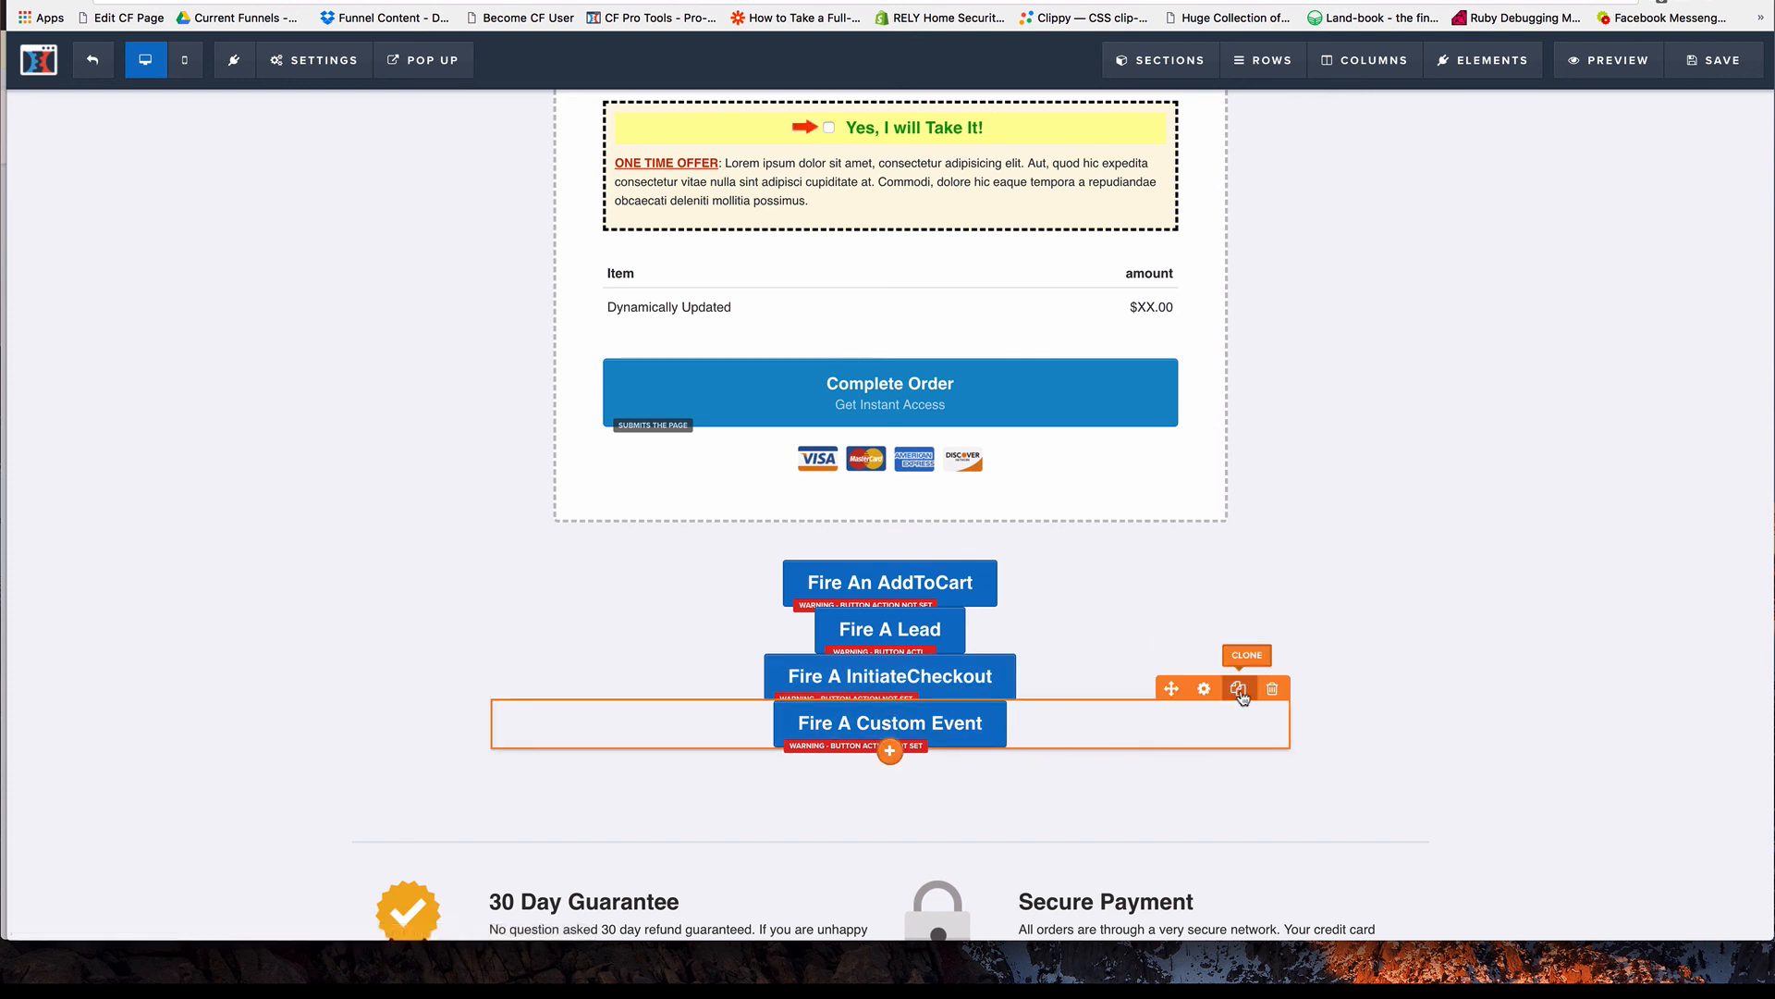
pyautogui.click(1239, 692)
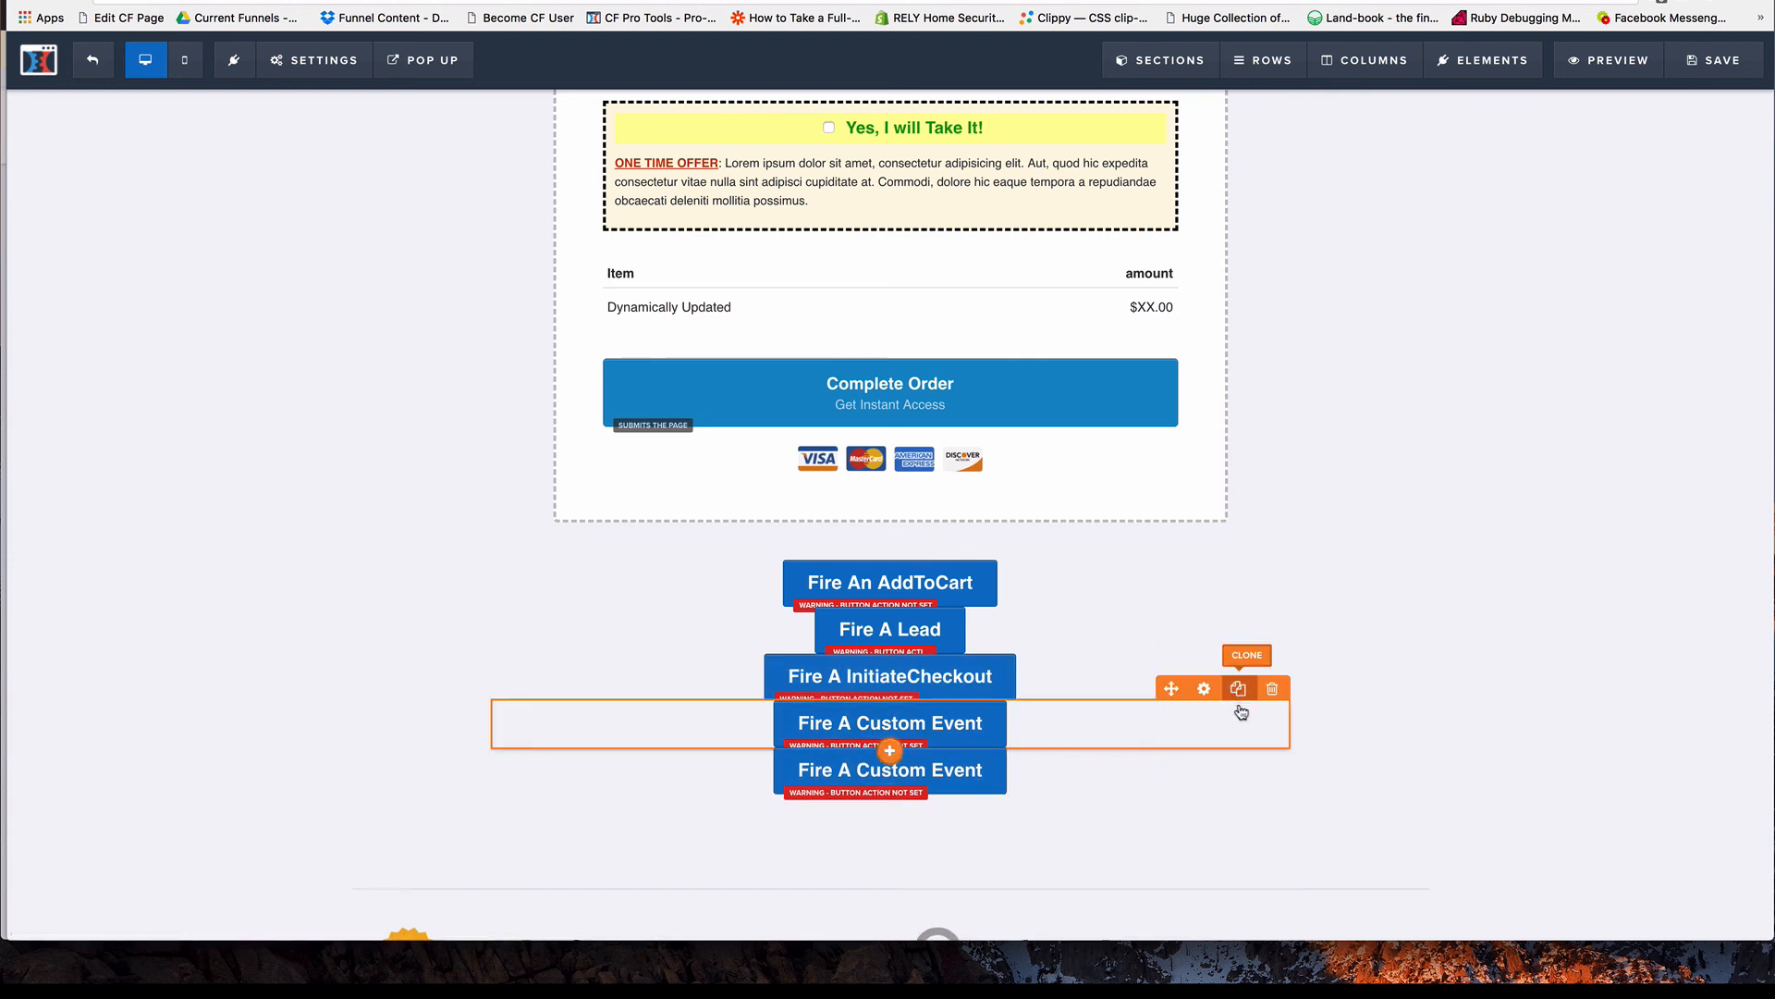
pyautogui.click(1023, 776)
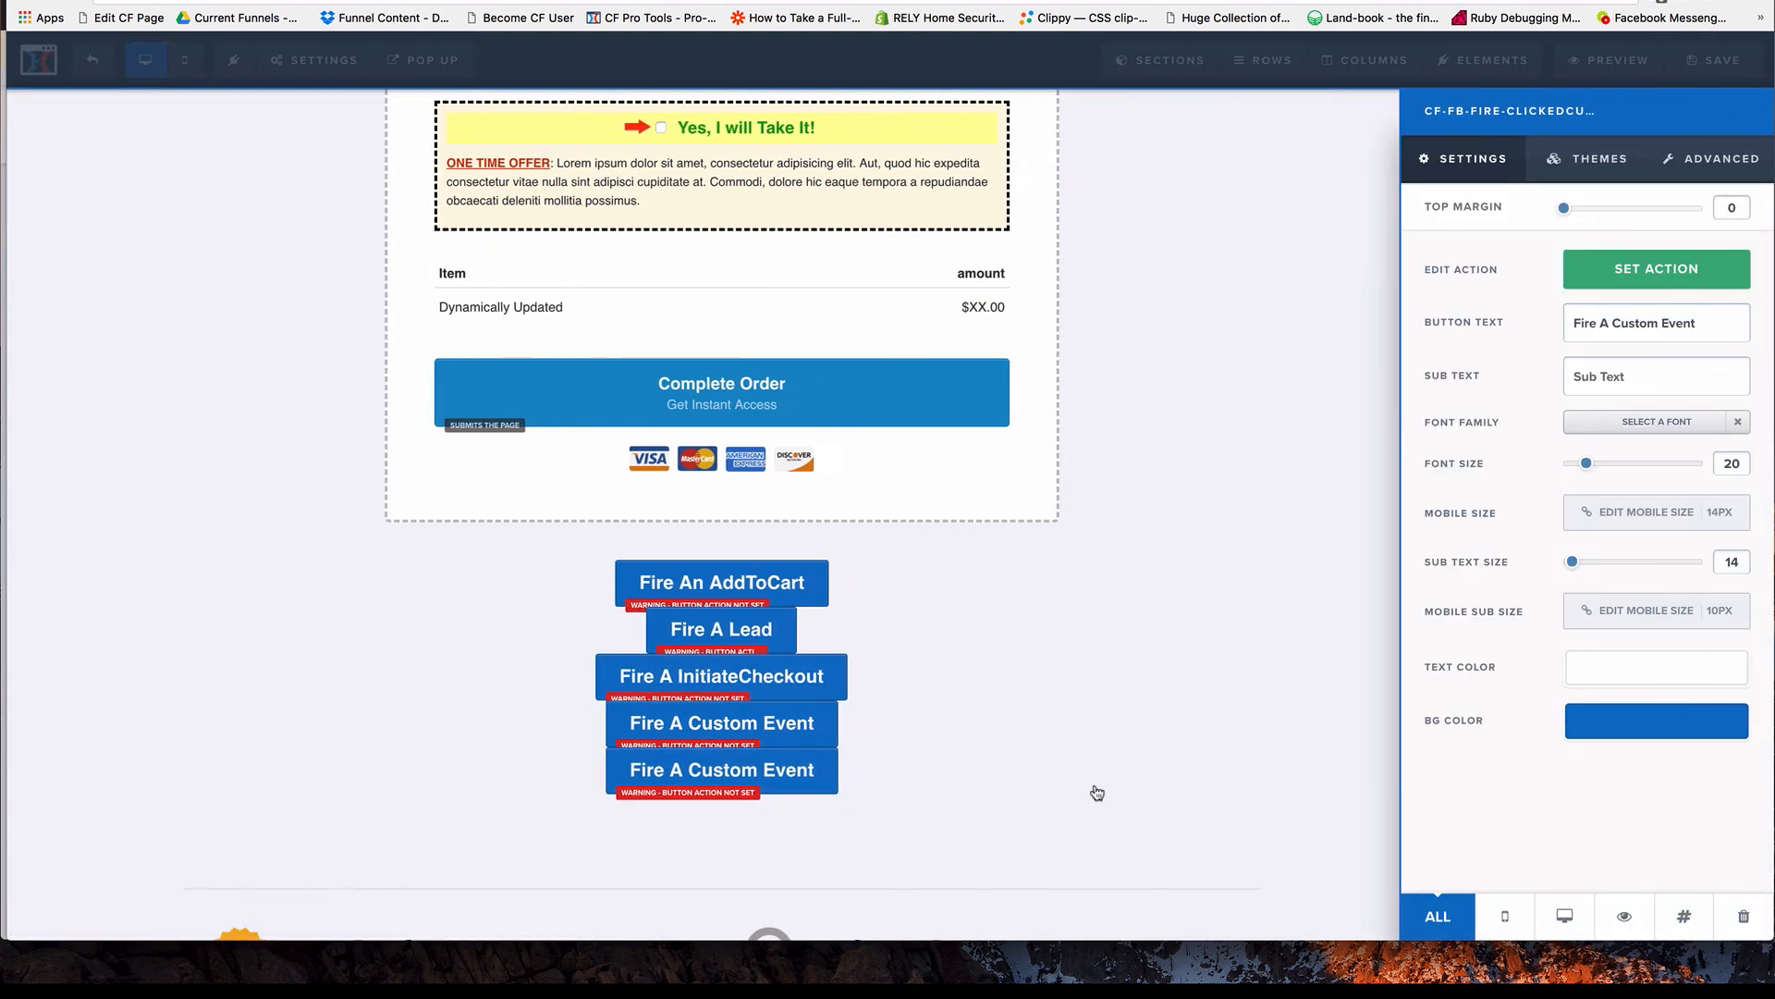
pyautogui.click(1683, 915)
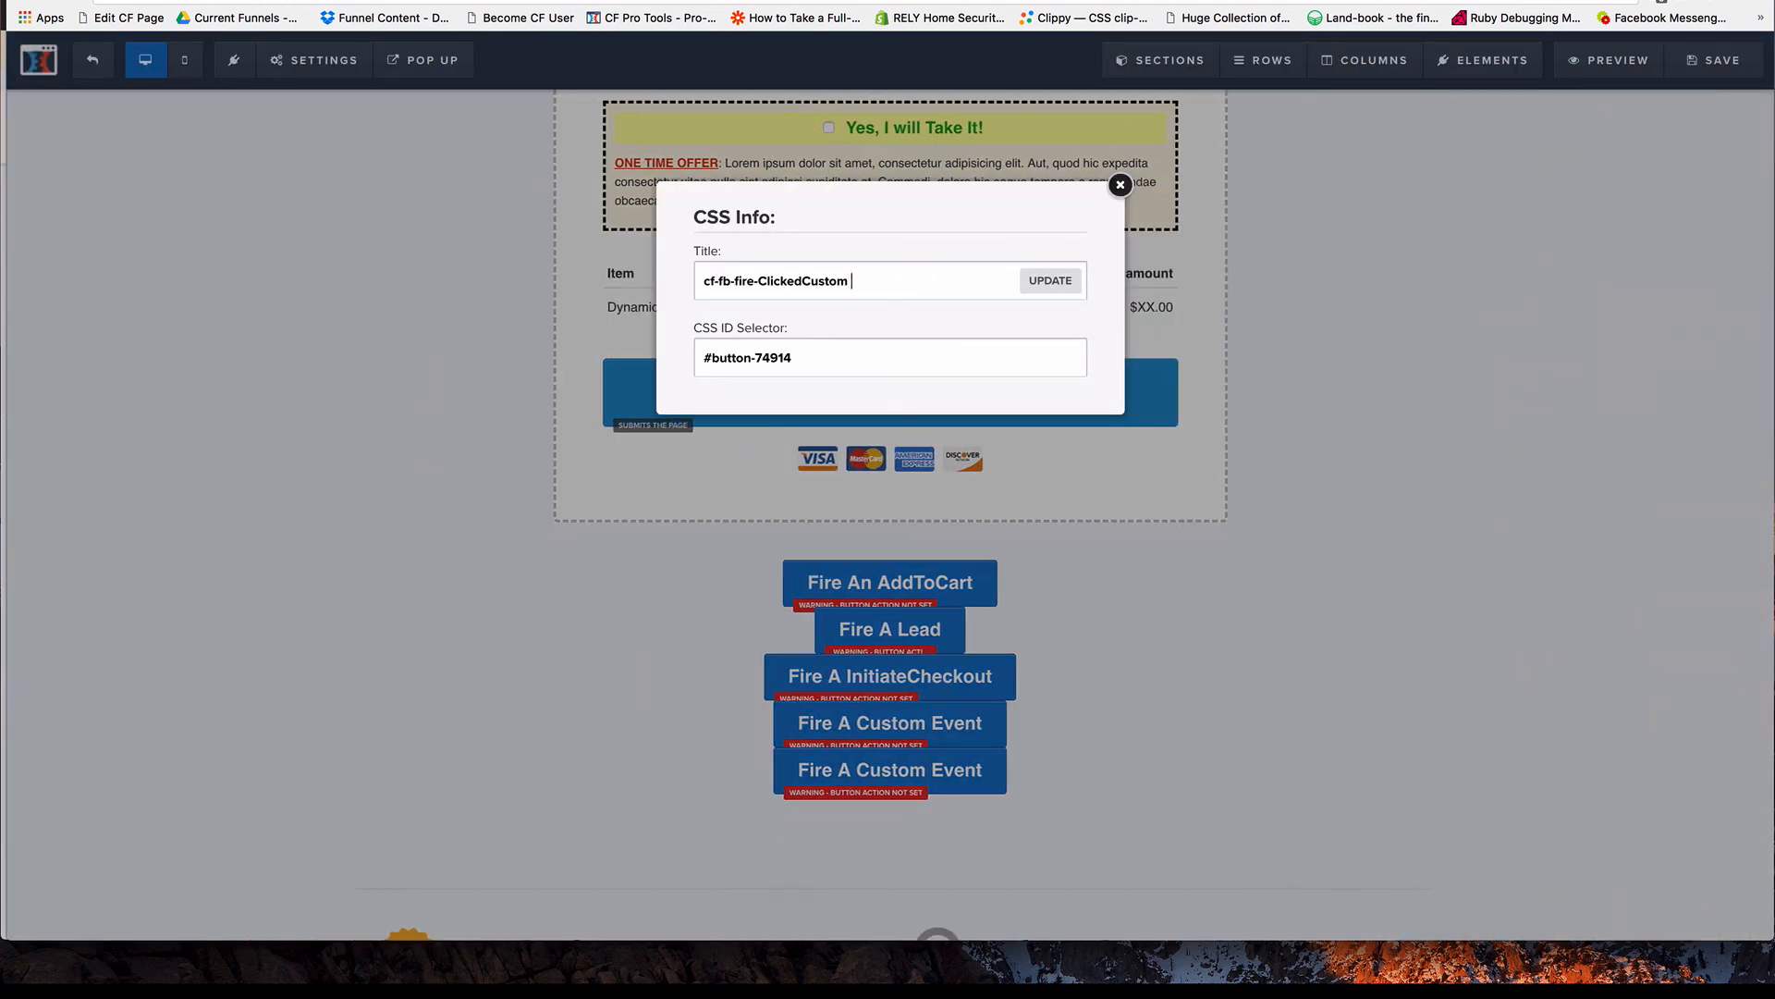
pyautogui.press('BackSpace')
pyautogui.press('BackSpace')
pyautogui.press('BackSpace')
pyautogui.press('BackSpace')
pyautogui.press('BackSpace')
pyautogui.press('BackSpace')
pyautogui.press('BackSpace')
pyautogui.write('ProTools')
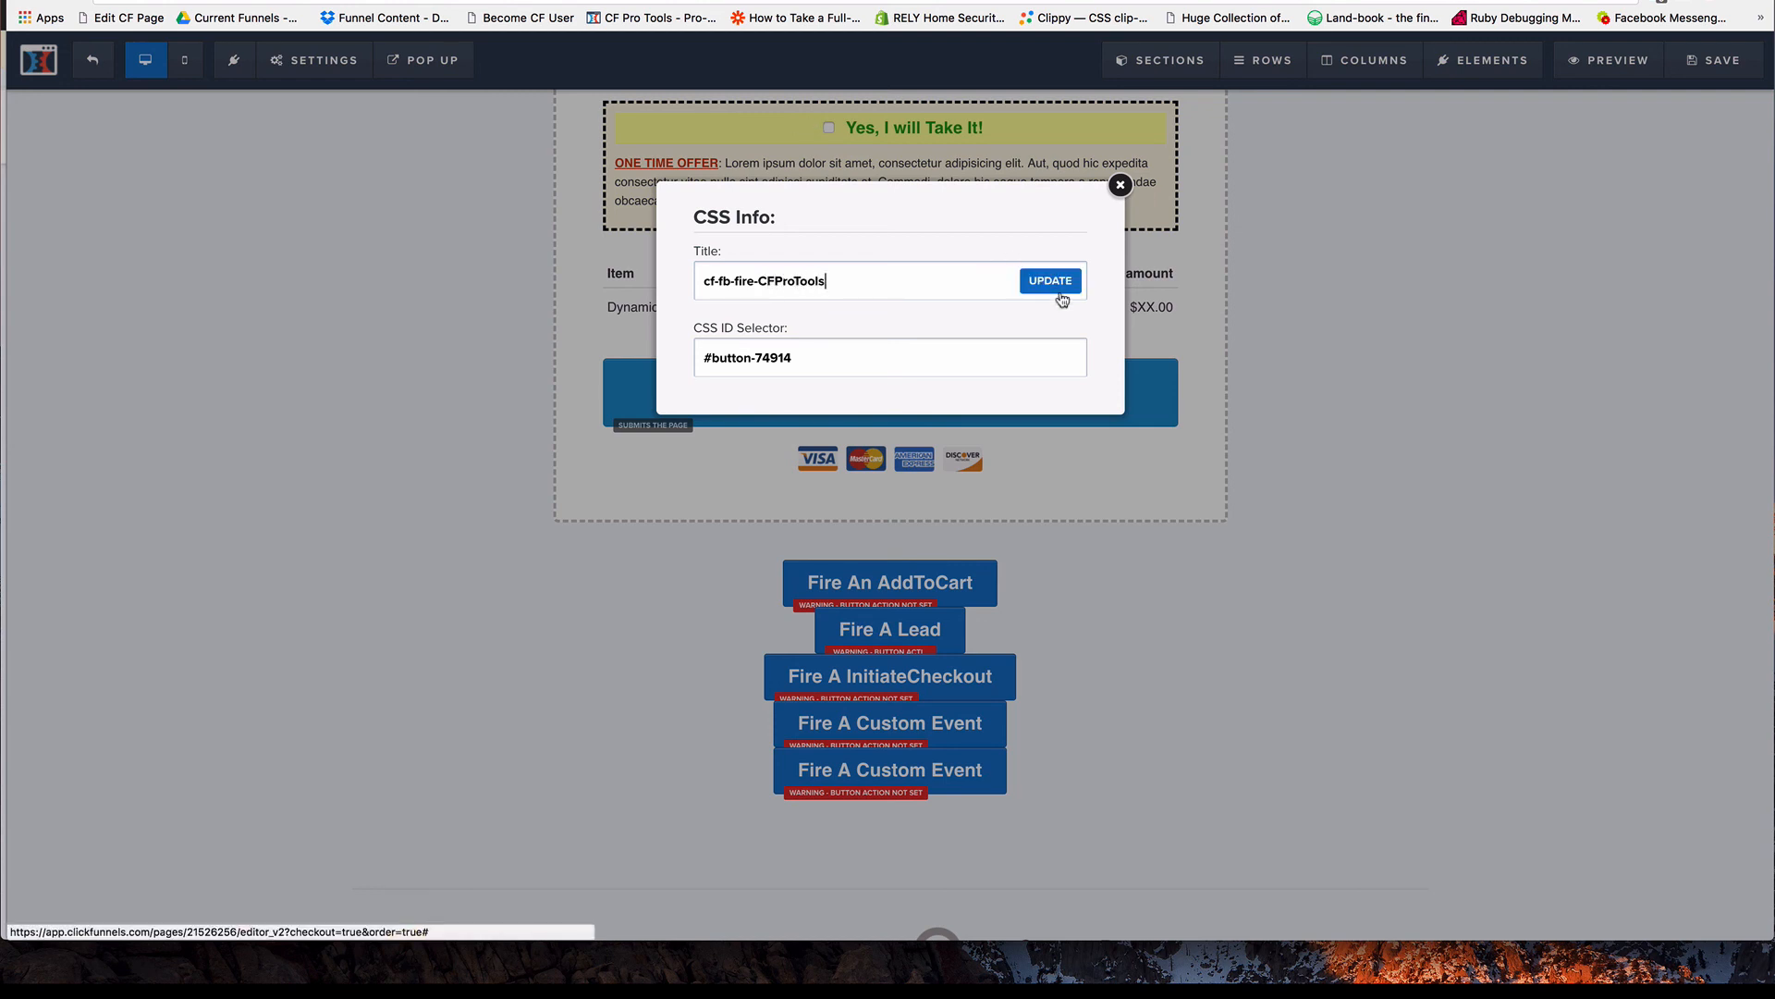
pyautogui.click(1052, 283)
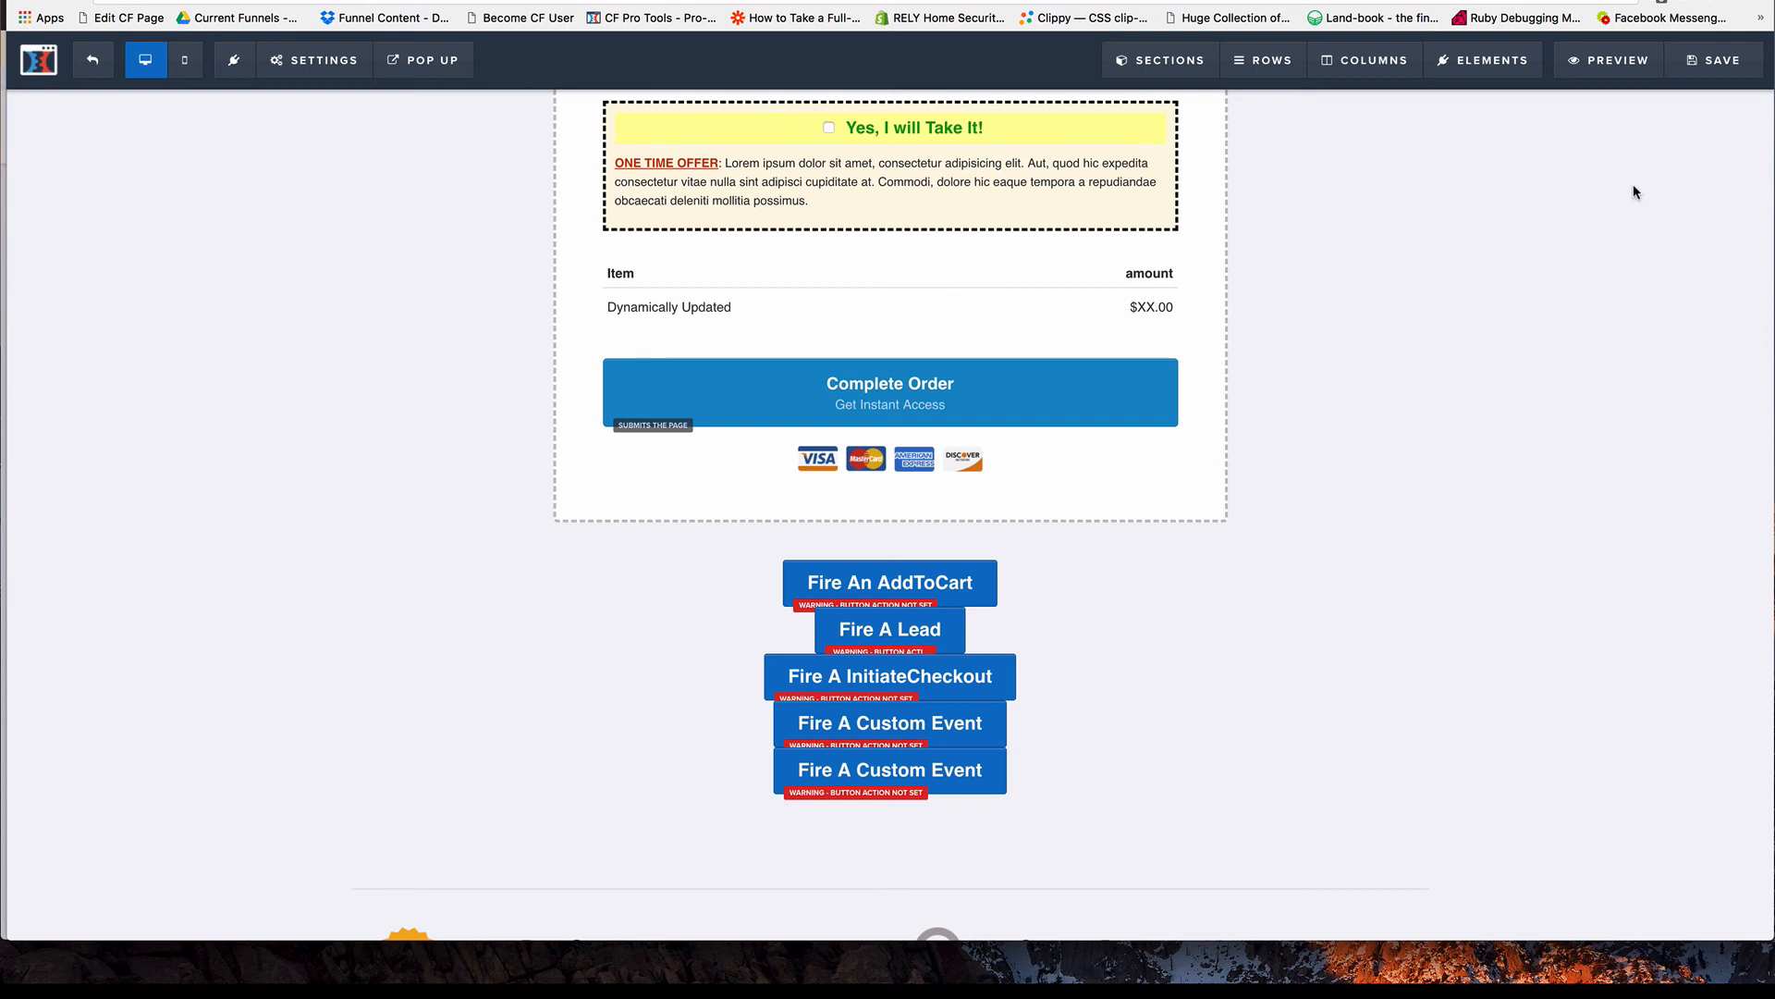
# Save the page with the second custom event button and reload the live order page.
pyautogui.click(1711, 63)
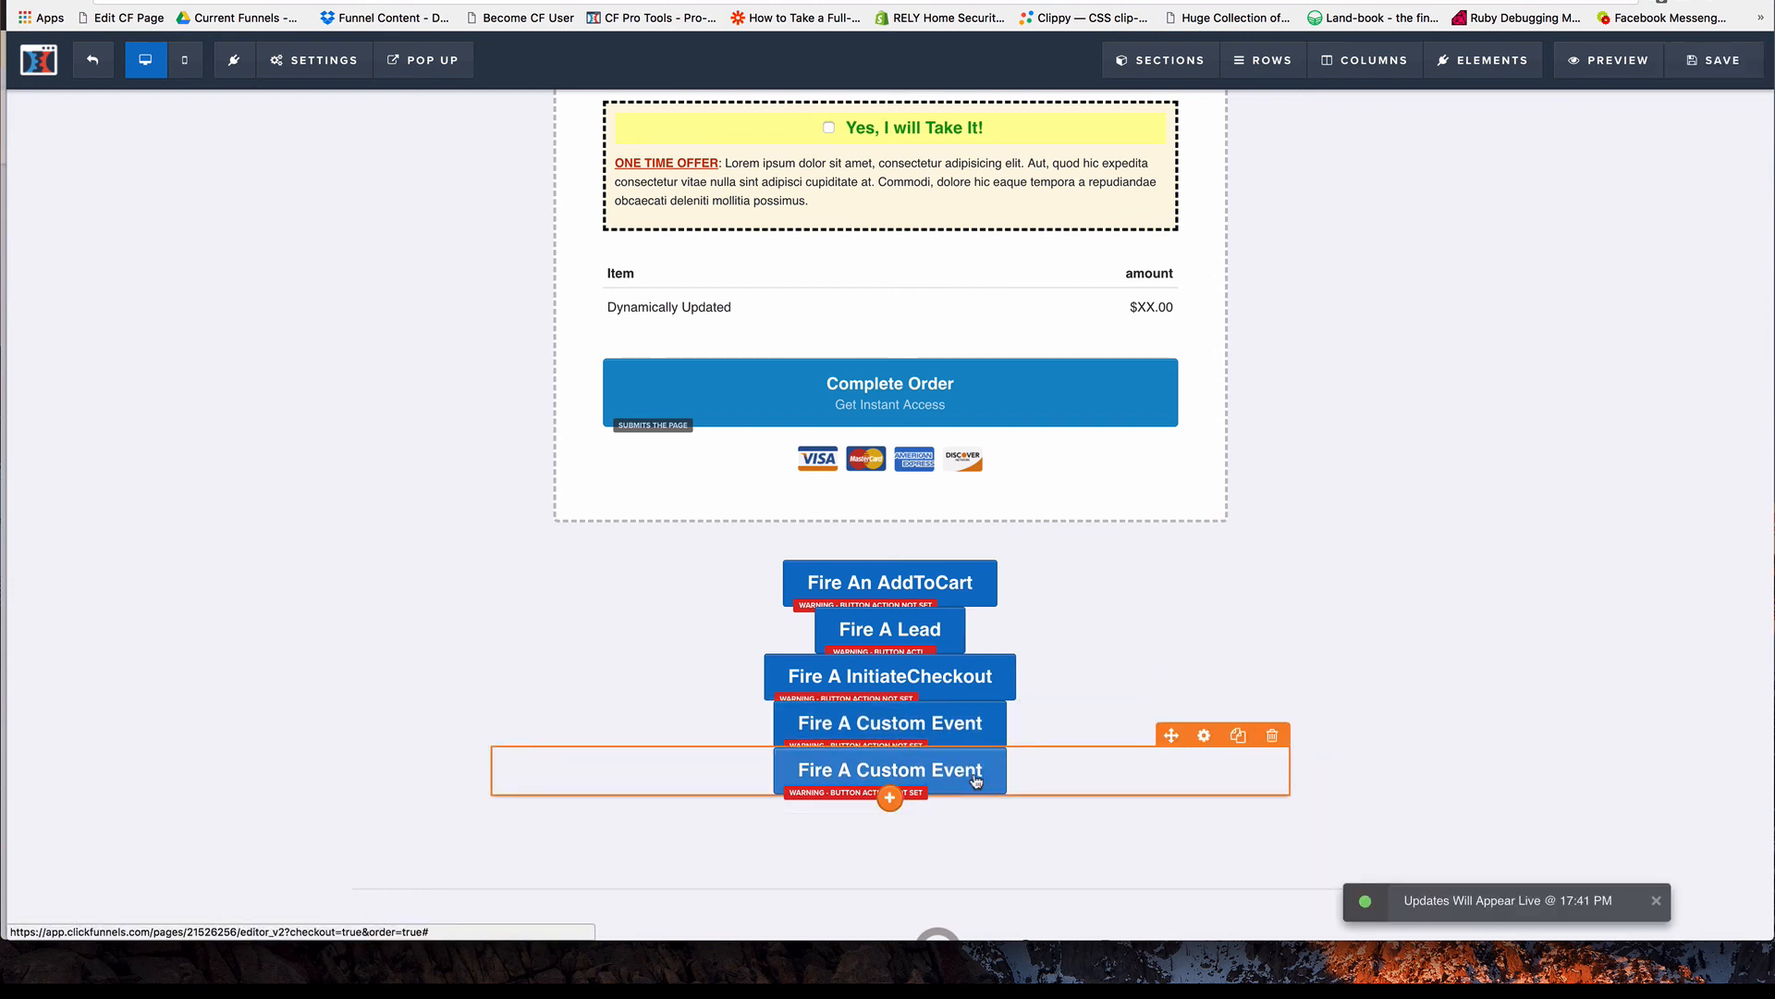
pyautogui.click(1708, 61)
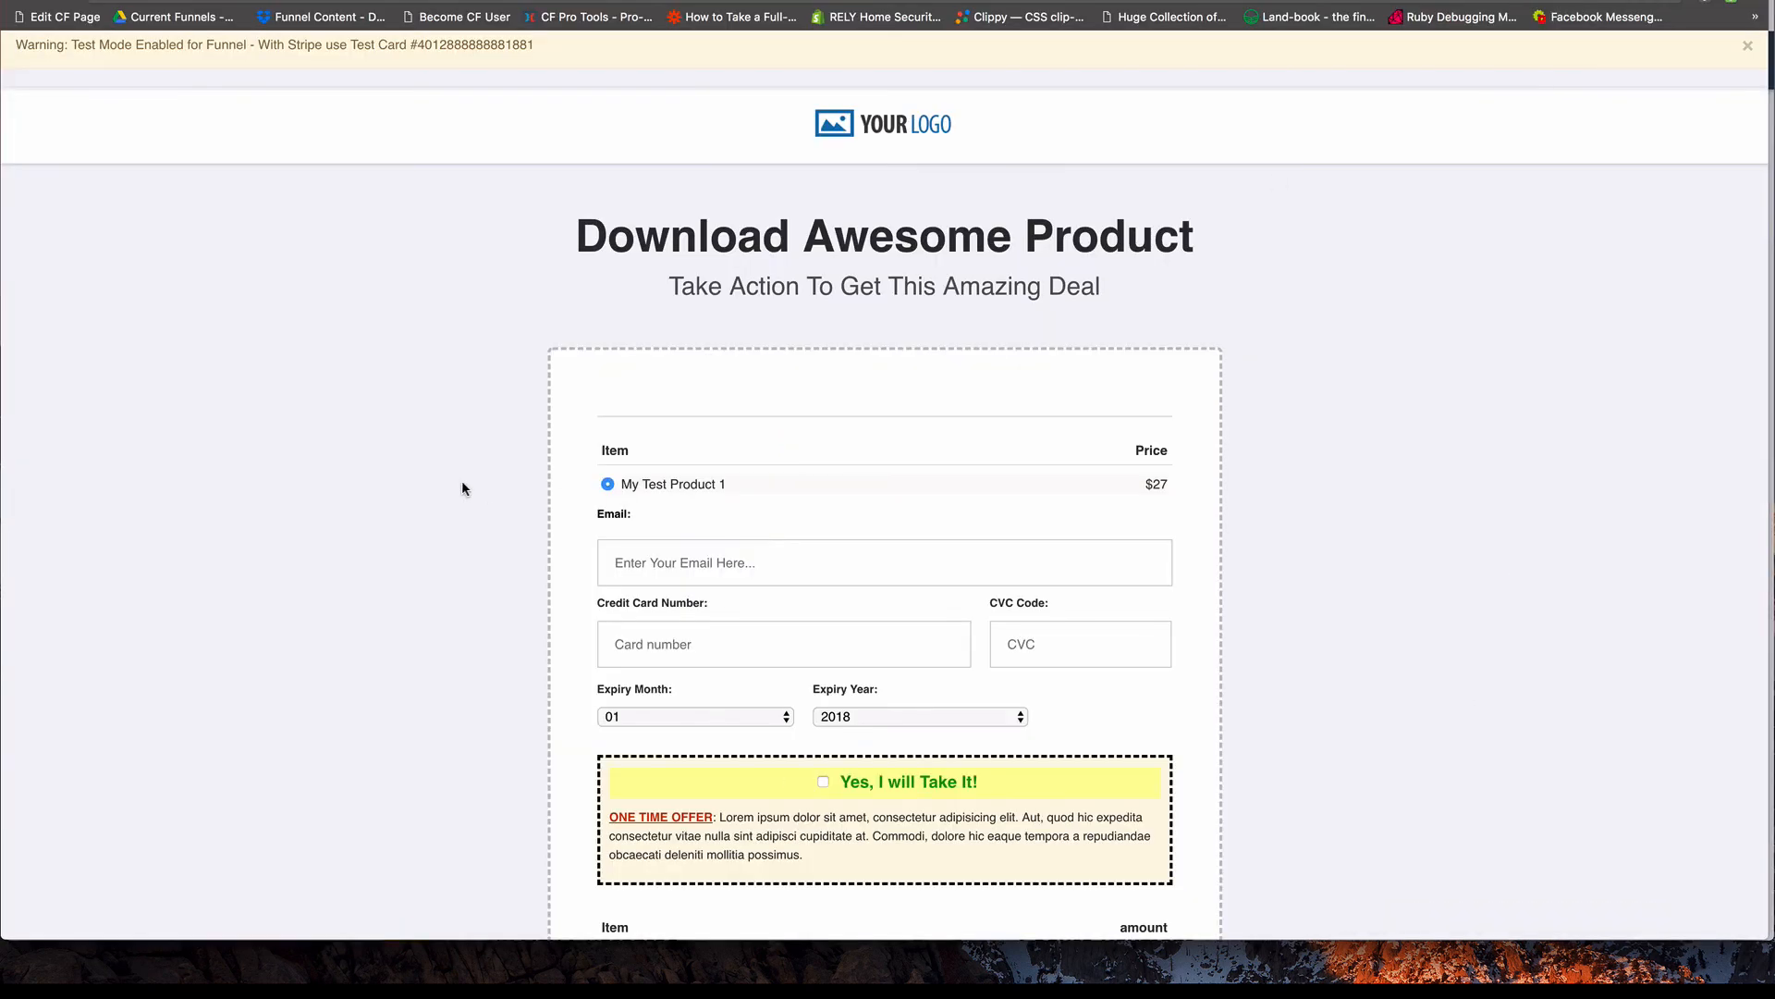
pyautogui.scroll(-10, 443, 479)
pyautogui.press('super+r')
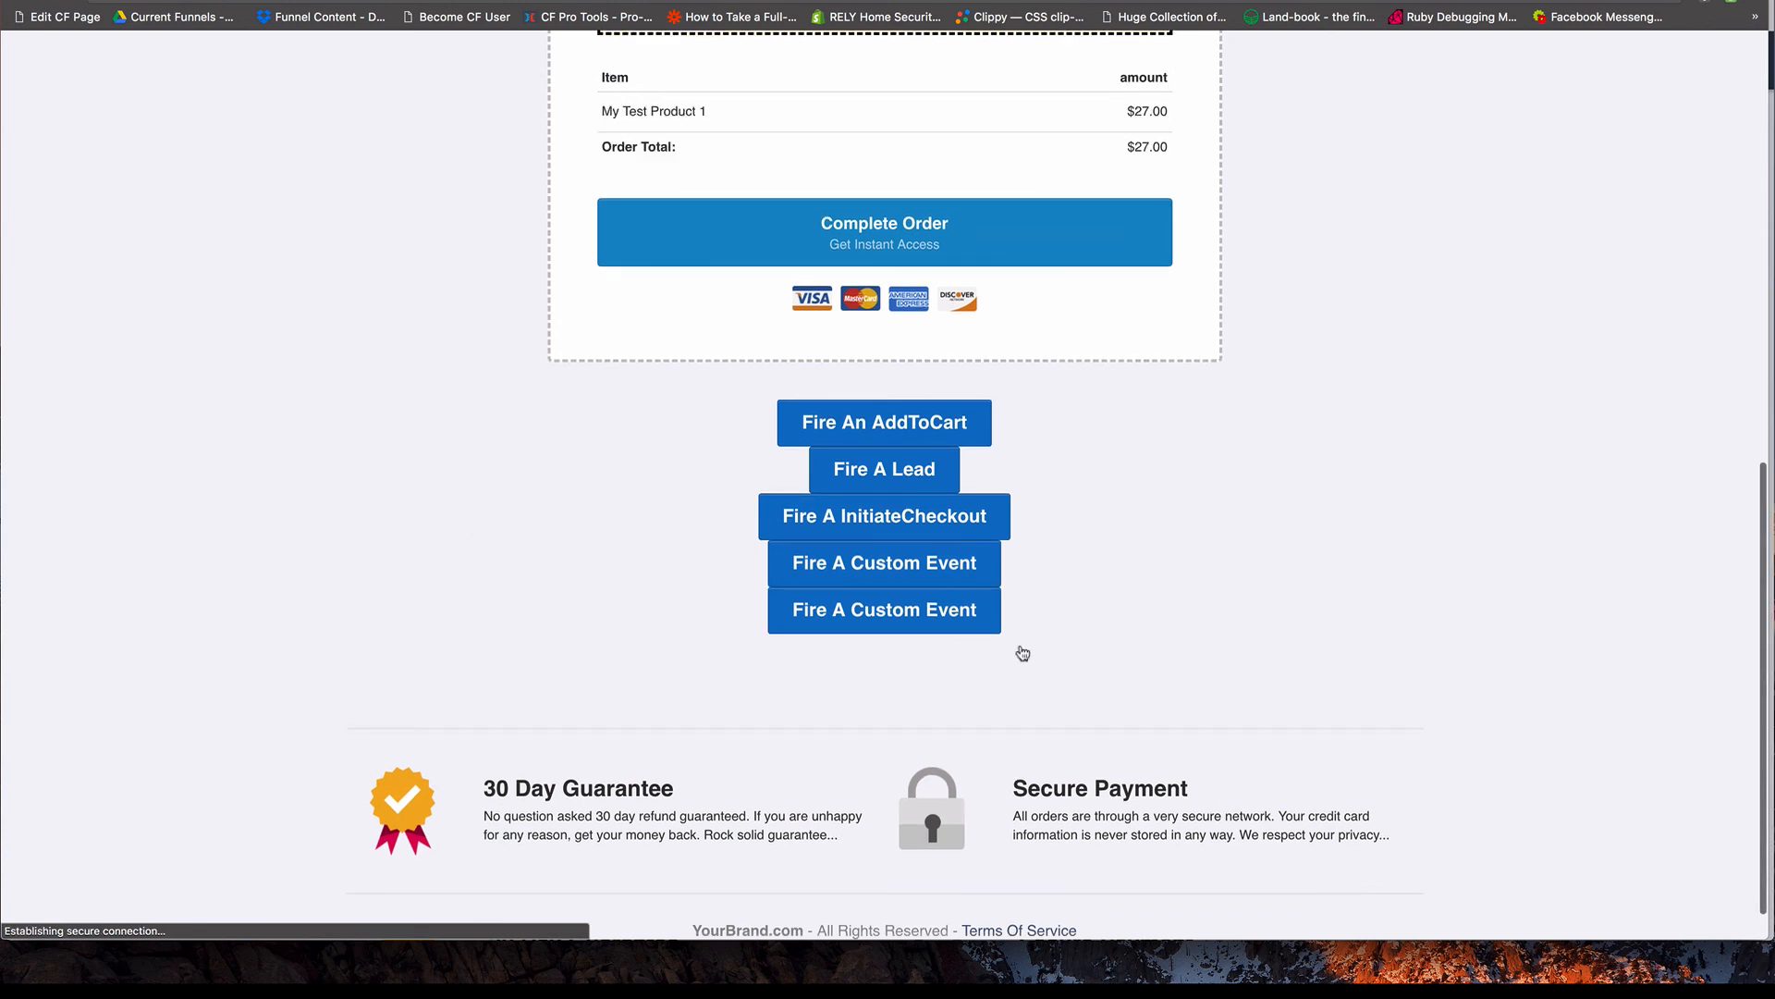
# Fire the lower Fire A Custom Event button, check for the CFProTools event in Facebook Pixel Helper, and close the helper.
pyautogui.click(946, 623)
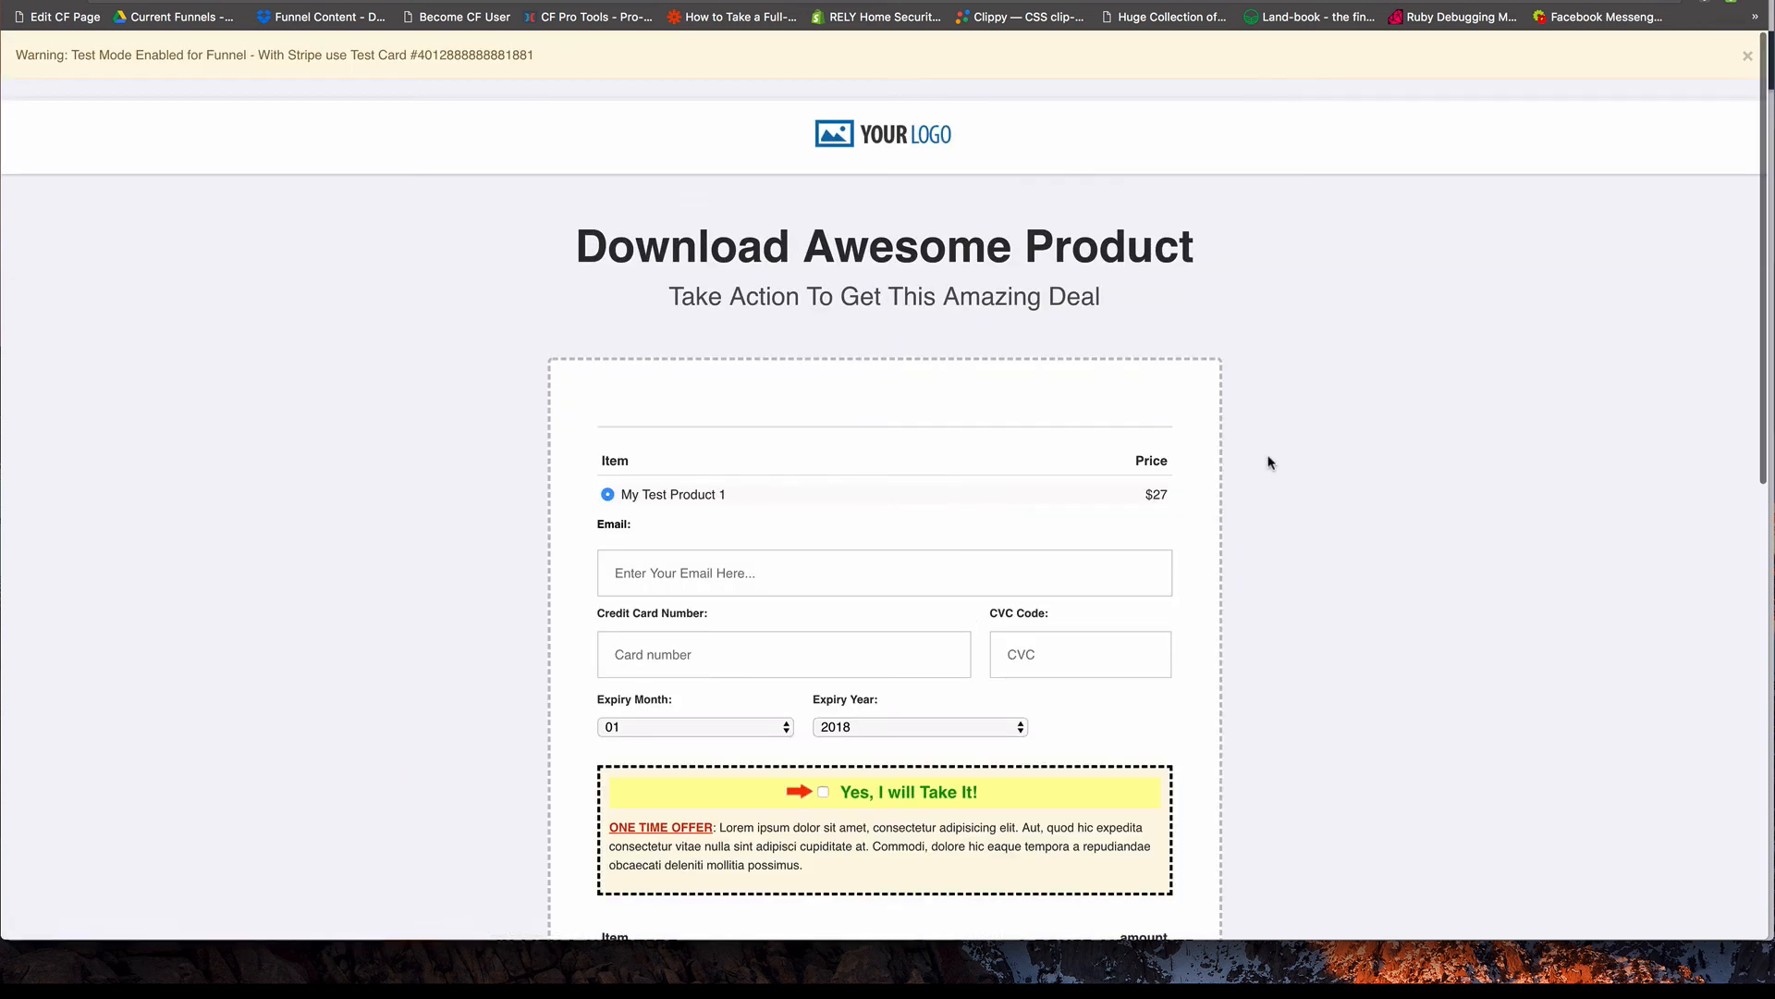
pyautogui.click(1731, 3)
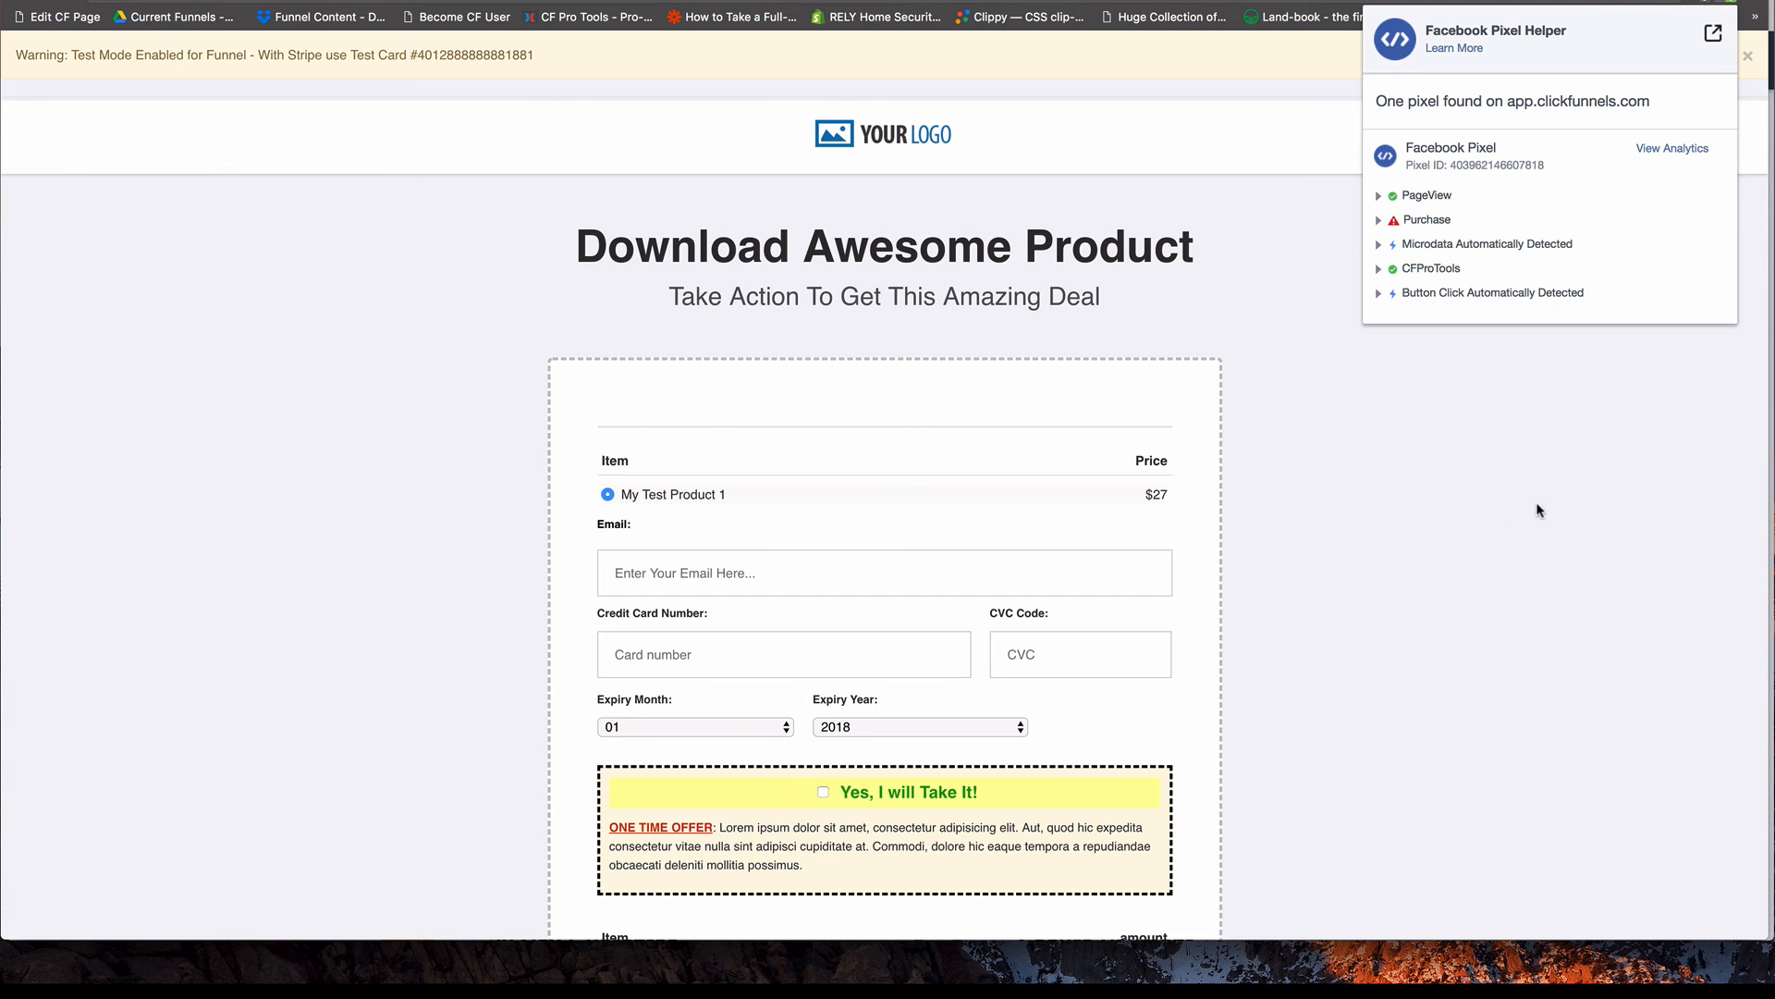
pyautogui.click(1468, 568)
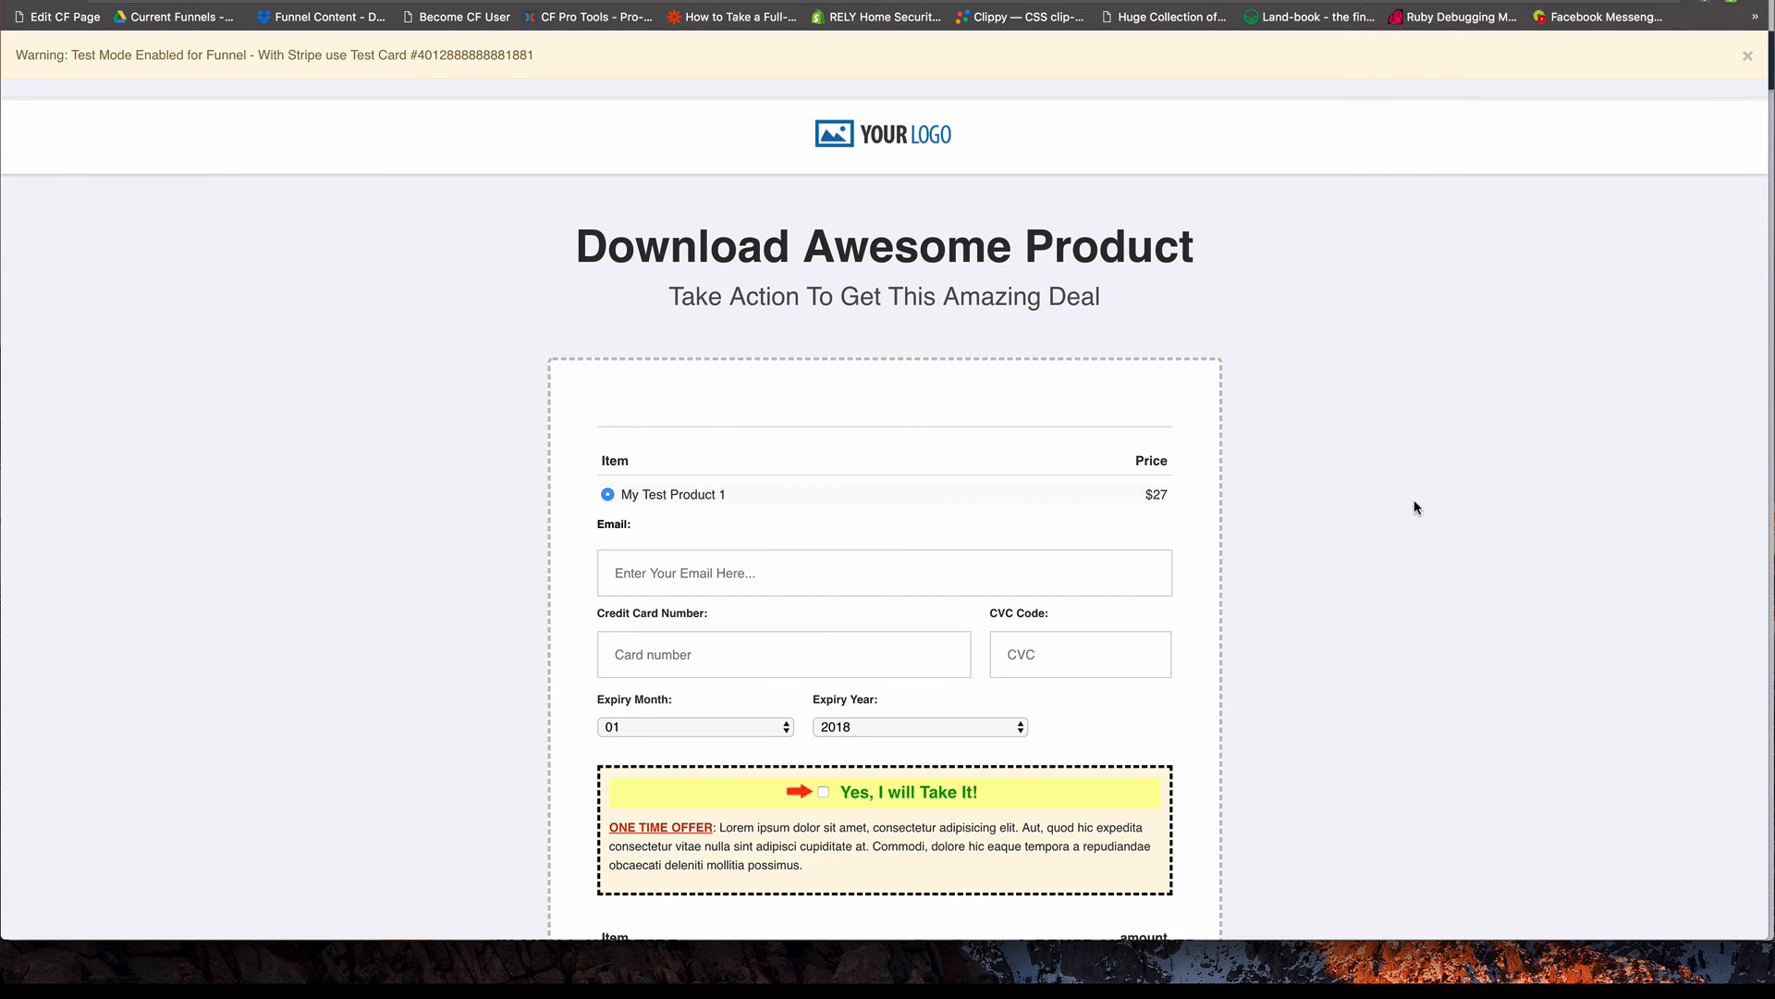